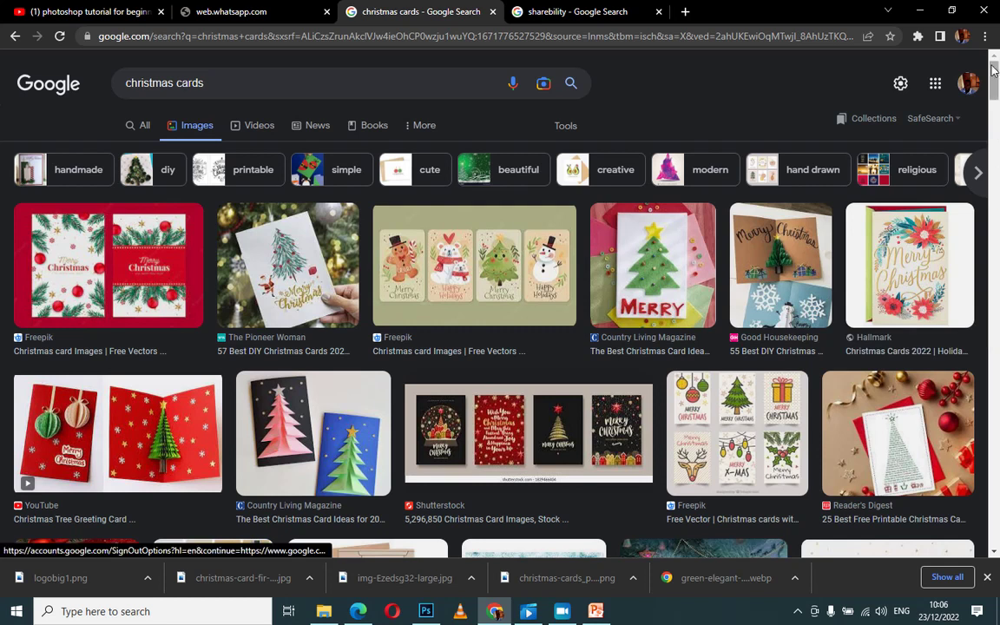
# Save the Dreamstime fir-branch card image with red baubles from 'christmas cards' results to Downloads.
pyautogui.moveTo(996, 78); pyautogui.dragTo(997, 441)
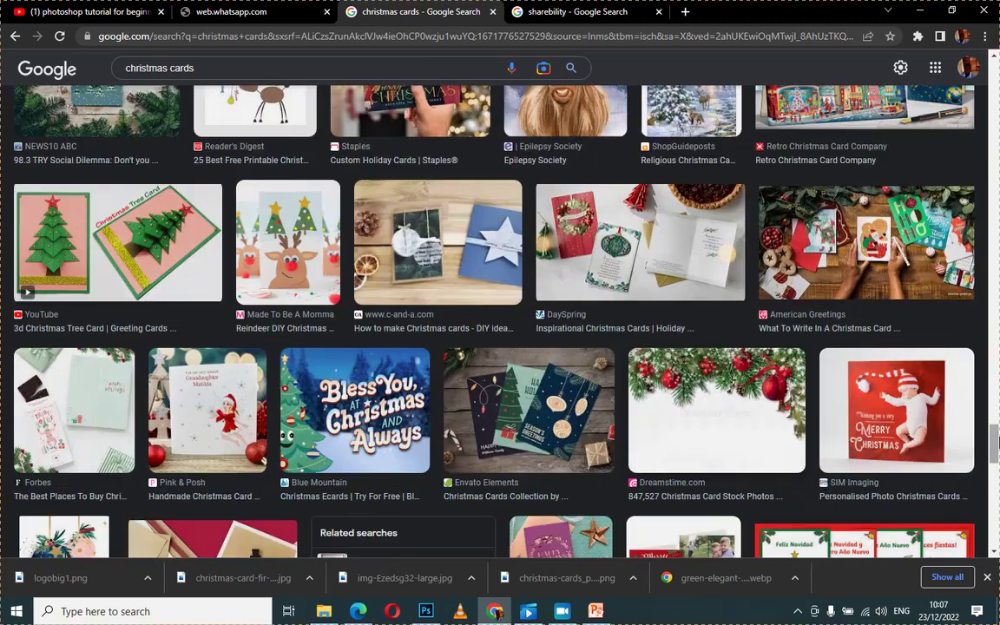
pyautogui.click(715, 391)
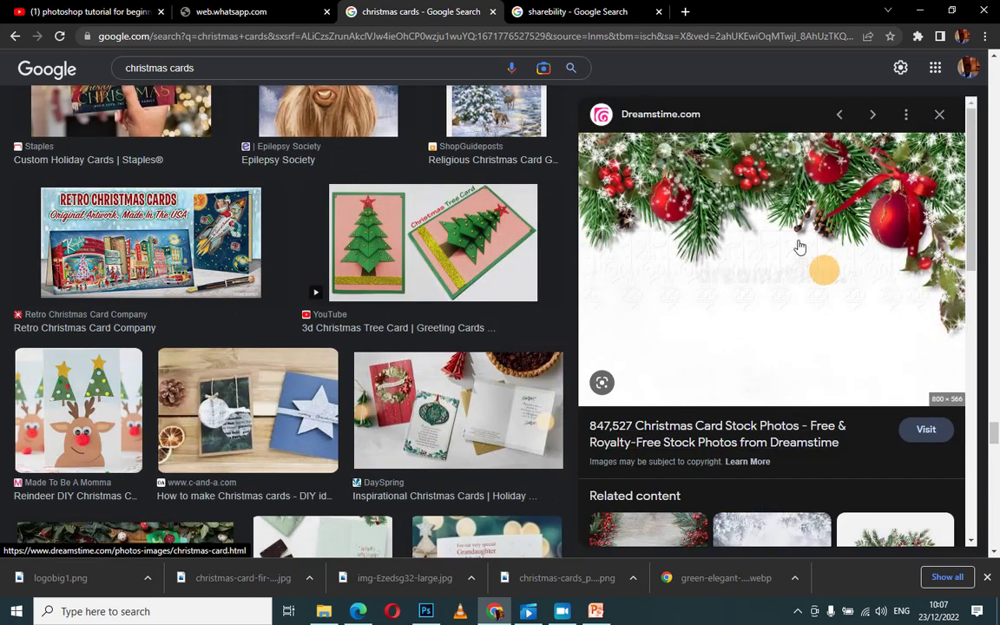
pyautogui.moveTo(771, 269)
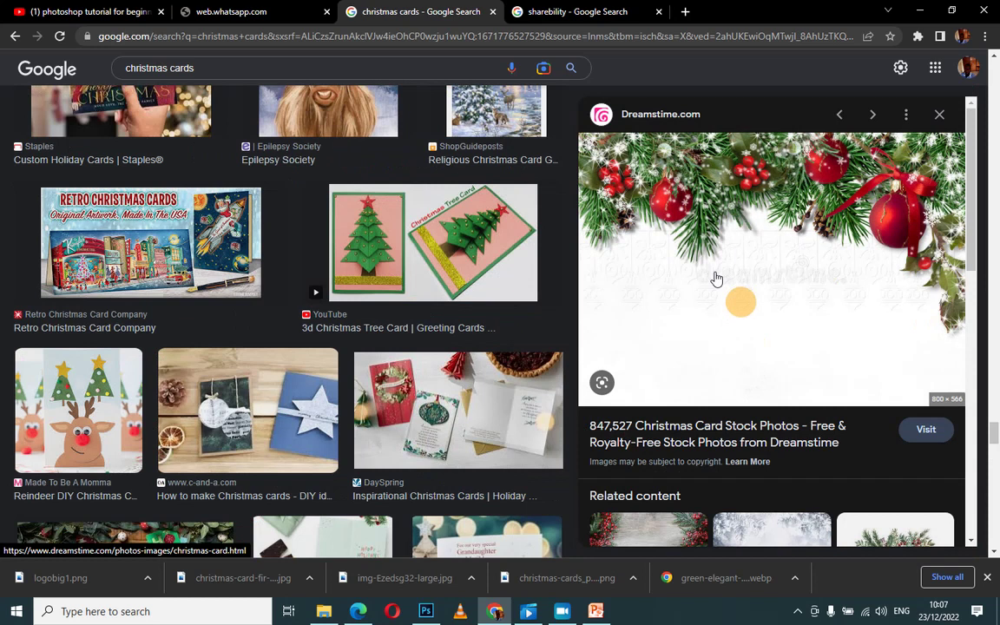
pyautogui.rightClick(716, 276)
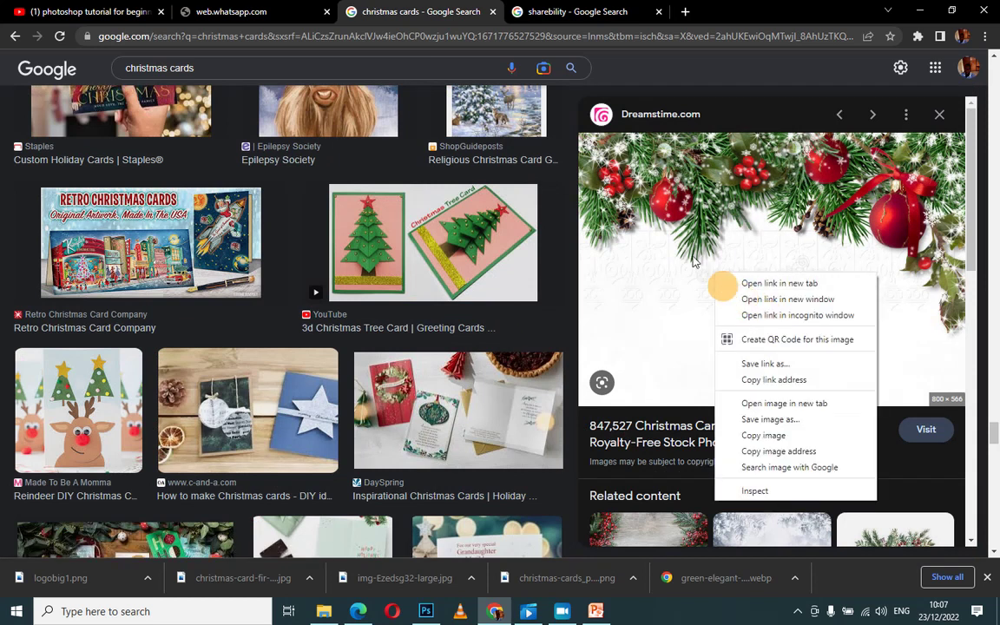
pyautogui.click(751, 421)
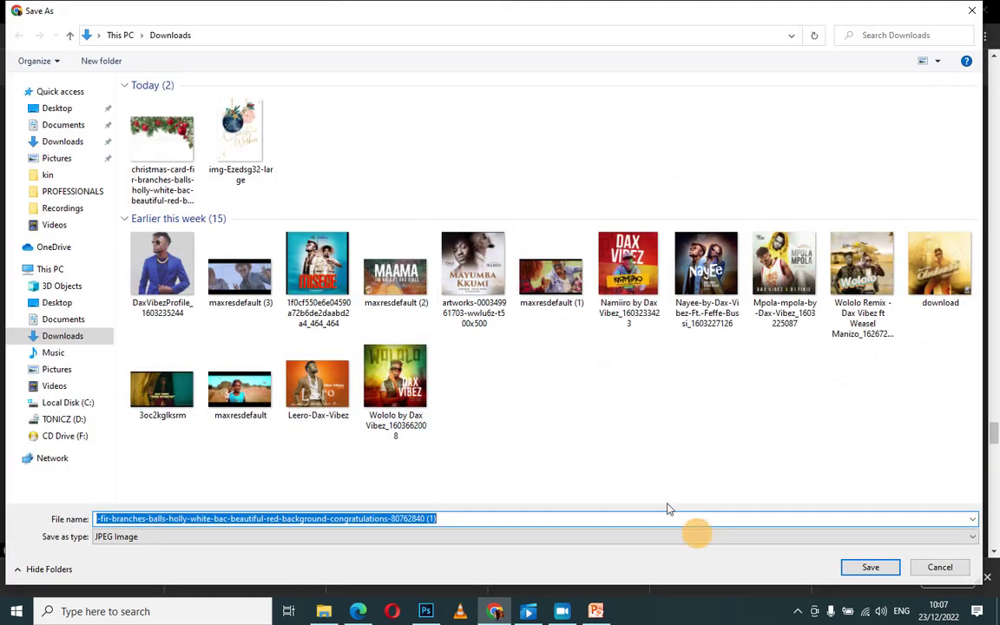
pyautogui.click(871, 568)
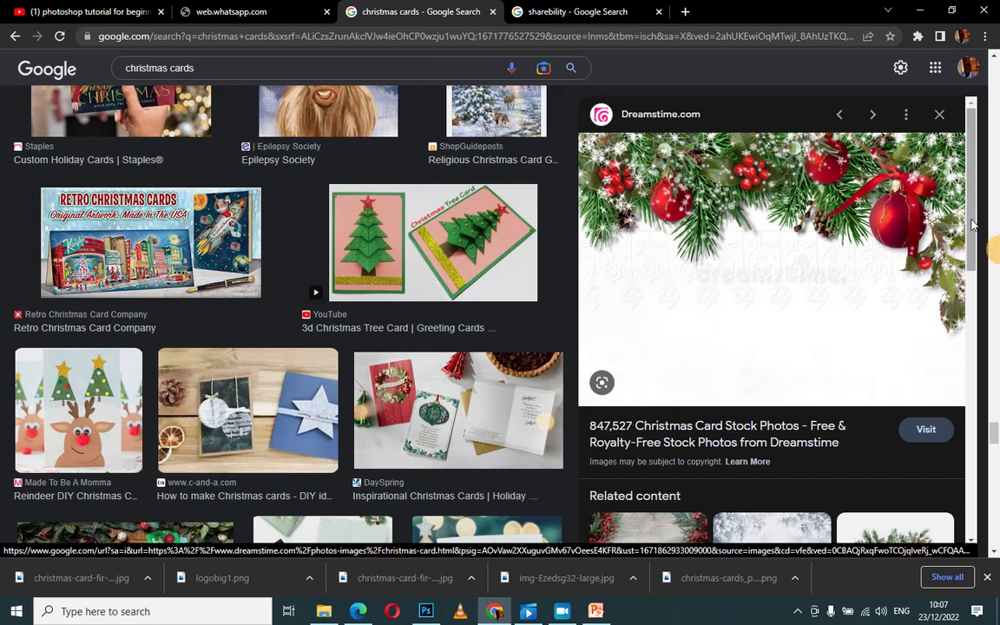
pyautogui.moveTo(972, 225); pyautogui.dragTo(998, 419)
pyautogui.moveTo(996, 423); pyautogui.dragTo(981, 375)
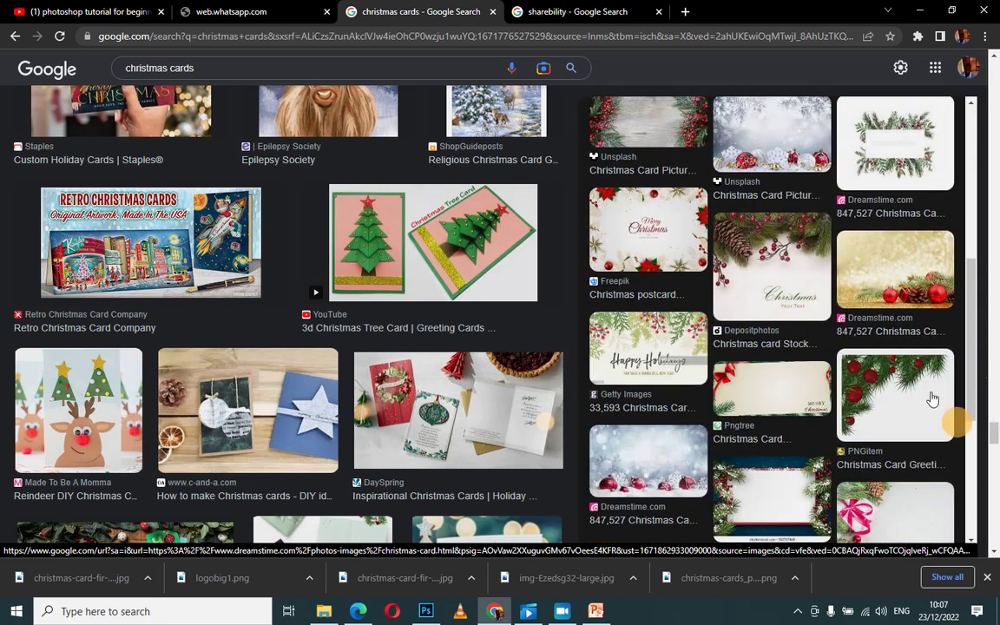
# Save the gold glitter baubles-and-pine-cones image to Downloads, then close its preview.
pyautogui.click(893, 247)
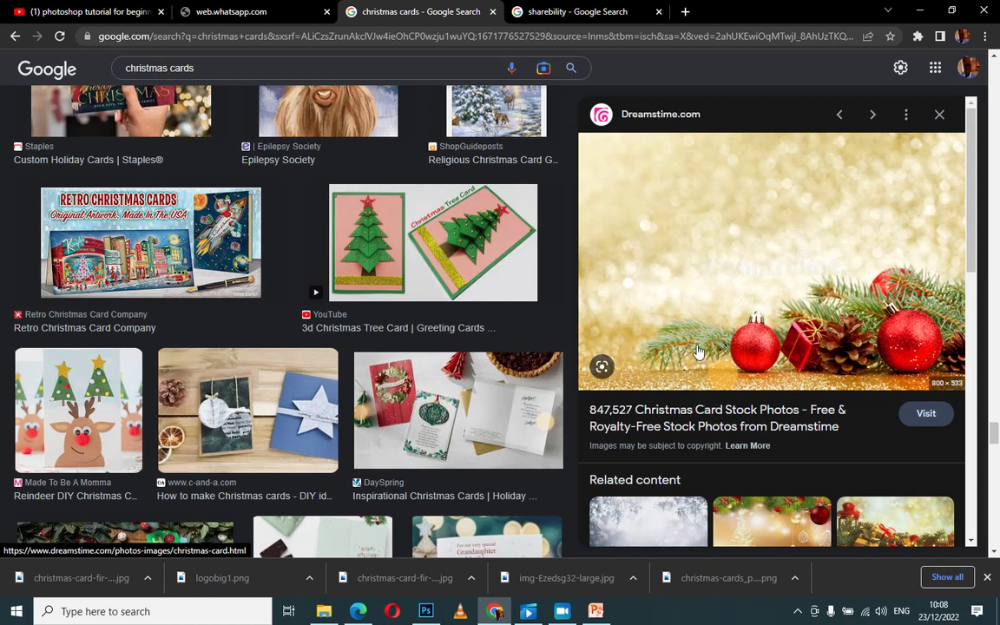
pyautogui.rightClick(713, 217)
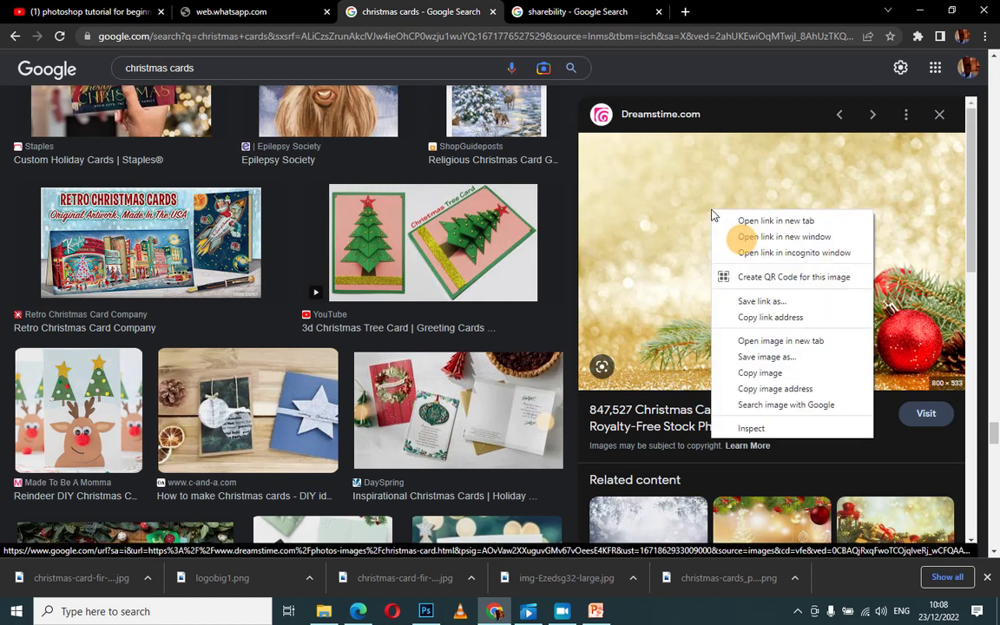
pyautogui.click(765, 356)
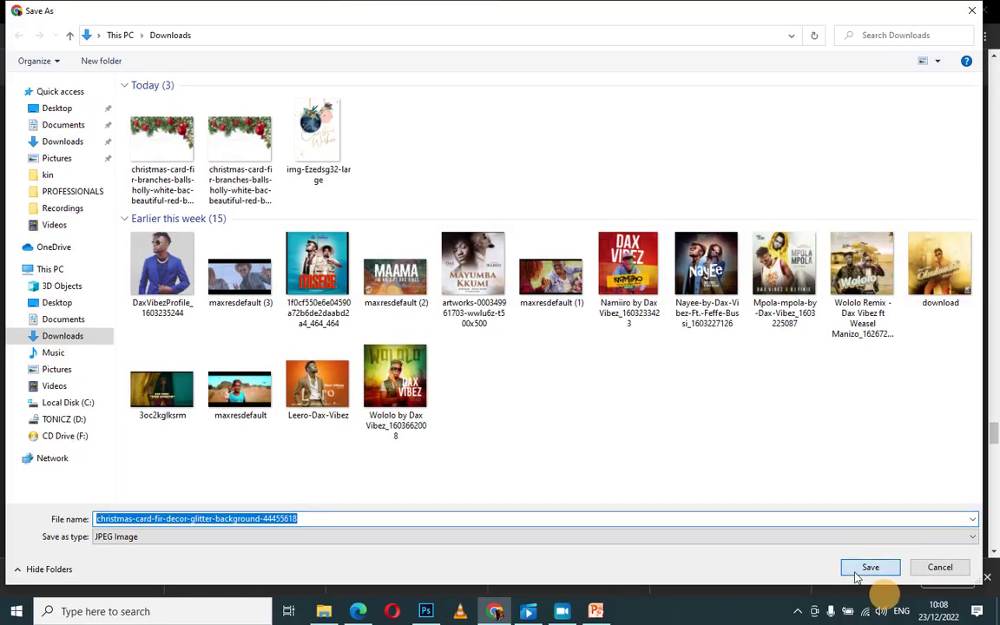
pyautogui.click(864, 569)
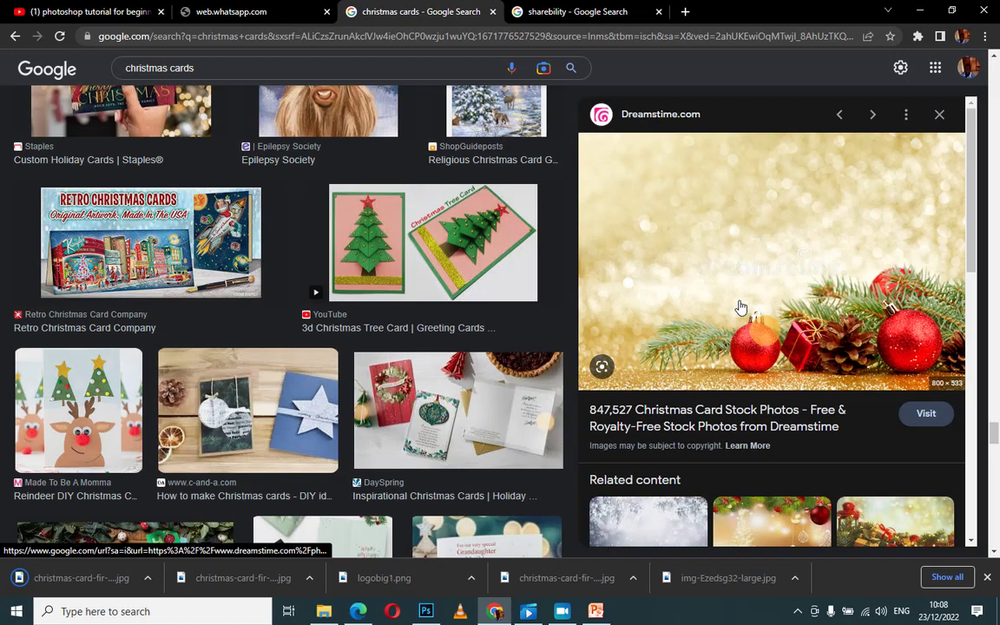
pyautogui.click(938, 114)
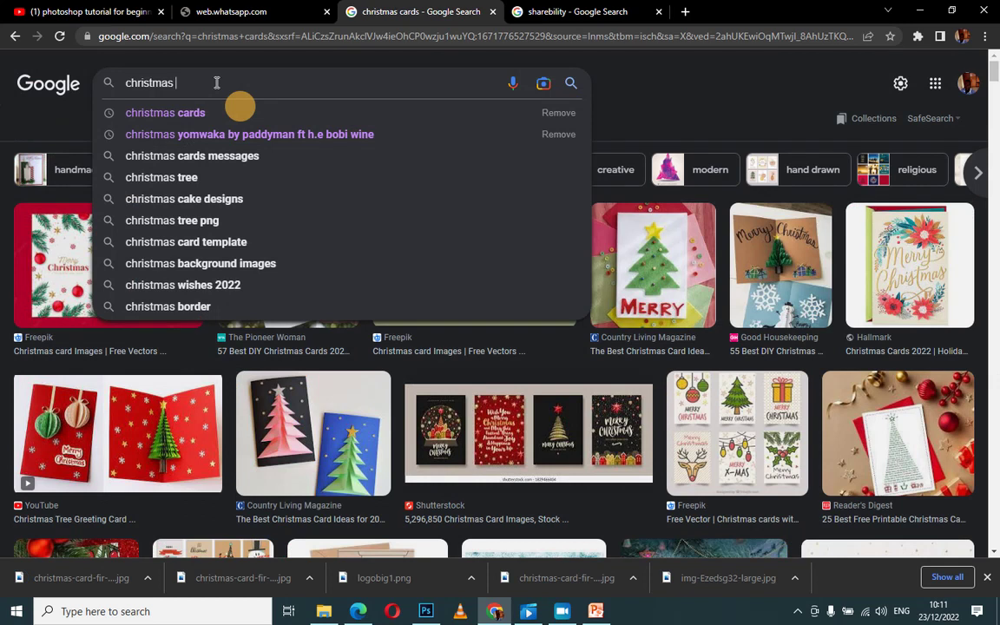
# Search Google Images for 'christmas bells' and scroll through the results.
pyautogui.write('be')
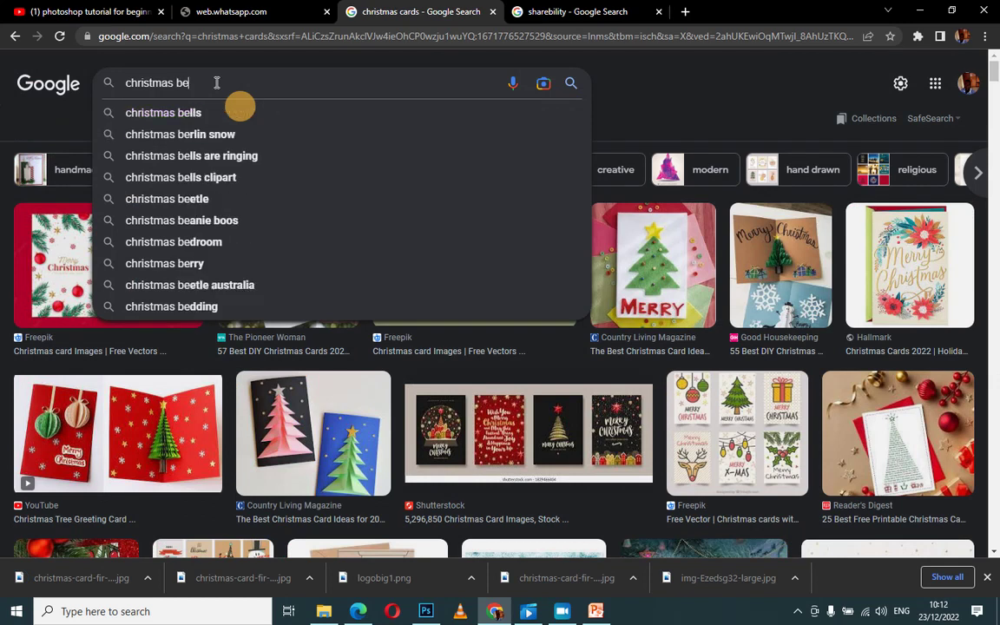
pyautogui.write('ll')
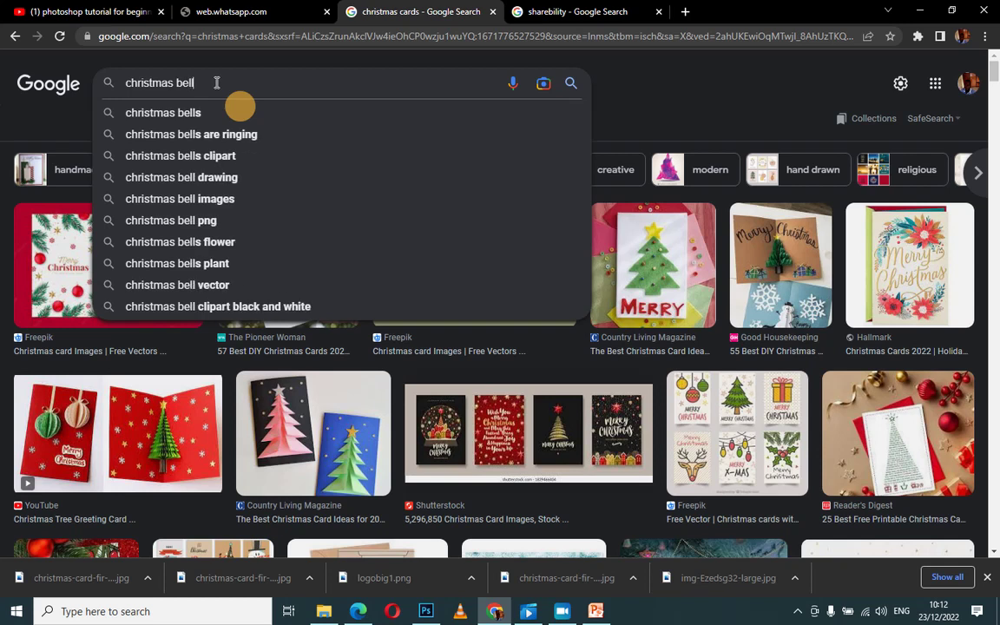
pyautogui.write('s')
pyautogui.press('Return')
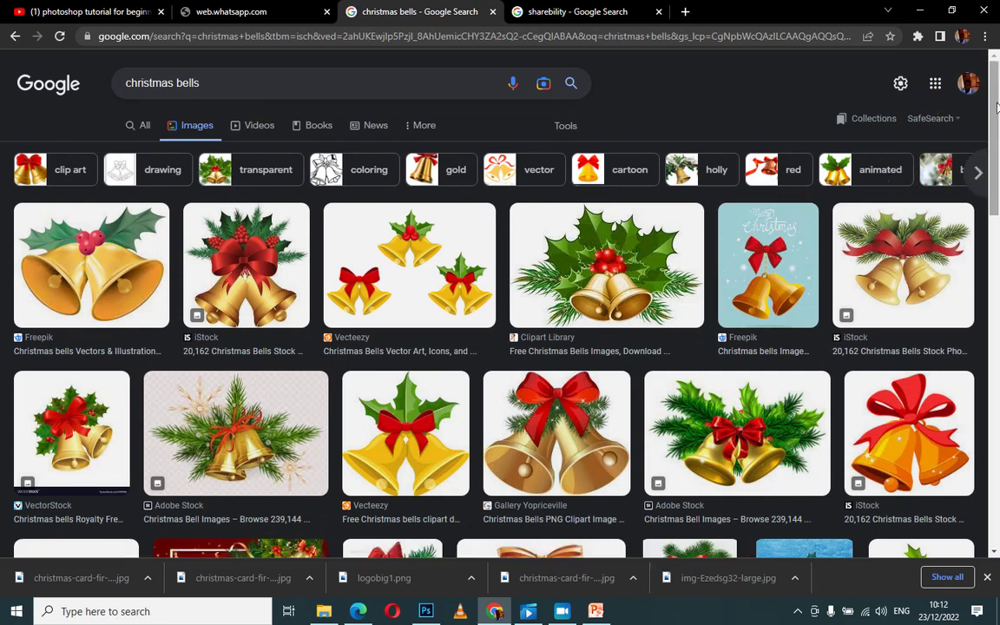
pyautogui.moveTo(998, 85)
pyautogui.mouseDown()
pyautogui.moveTo(998, 243)
pyautogui.moveTo(952, 269)
pyautogui.mouseUp()
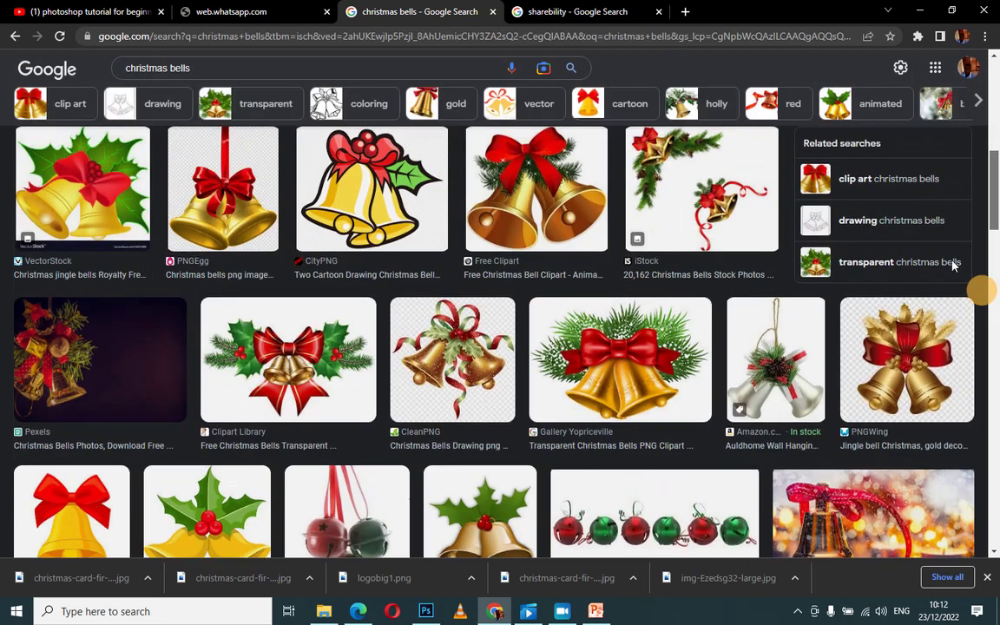
pyautogui.scroll(-3, 959, 283)
pyautogui.scroll(-3, 995, 312)
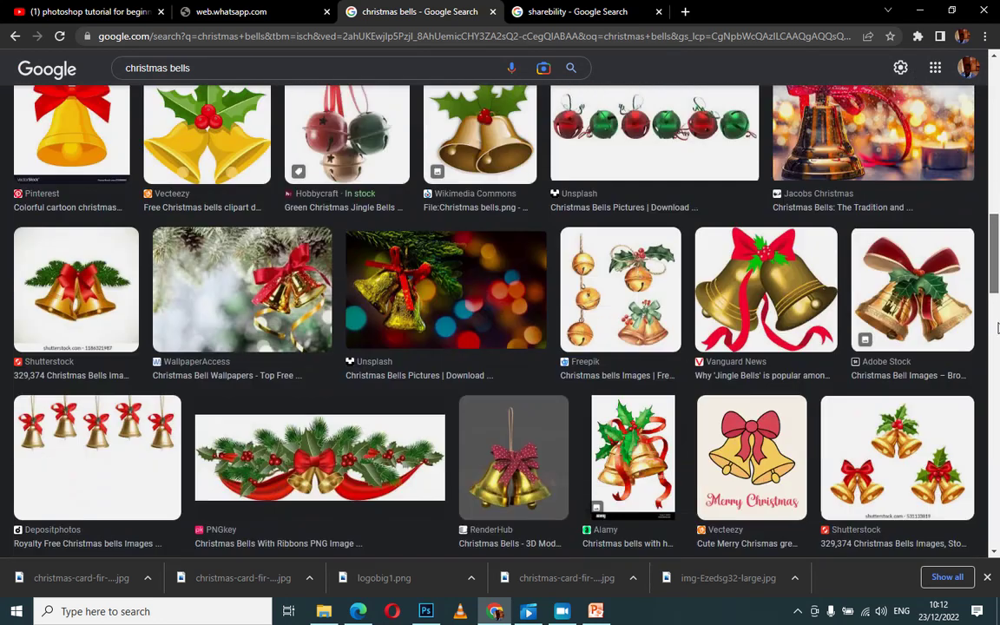
pyautogui.scroll(-2, 997, 347)
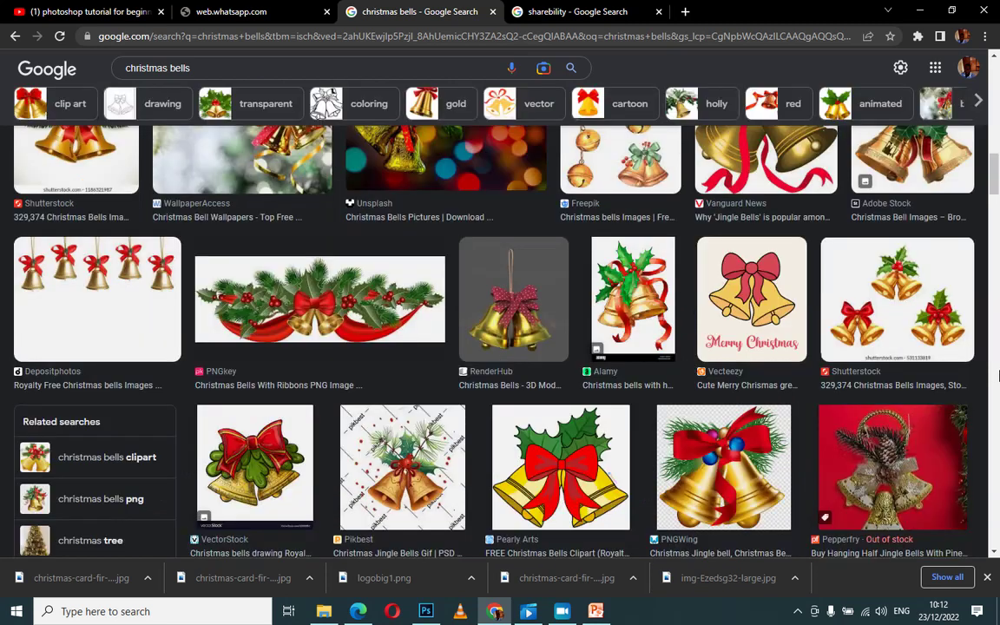
# Save the PNGkey golden bells-and-ribbon garland PNG to Downloads.
pyautogui.click(354, 289)
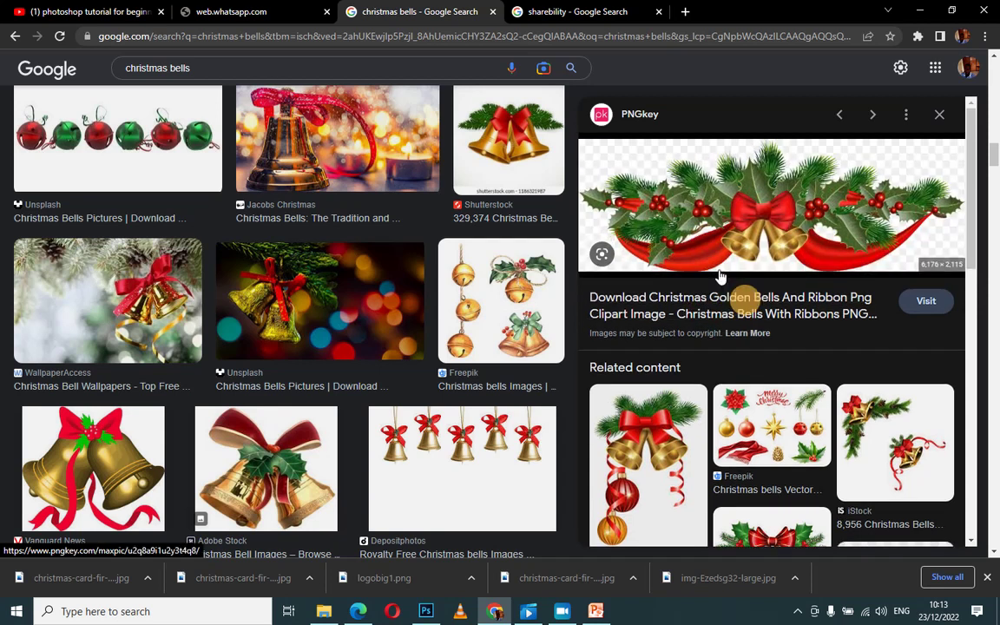
pyautogui.rightClick(734, 210)
pyautogui.click(777, 354)
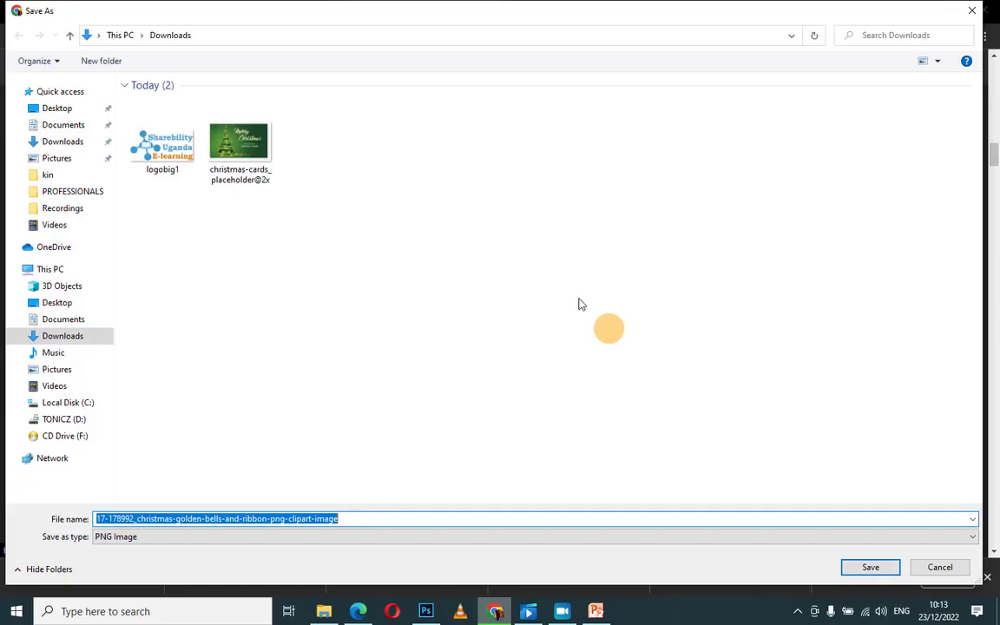
pyautogui.click(872, 569)
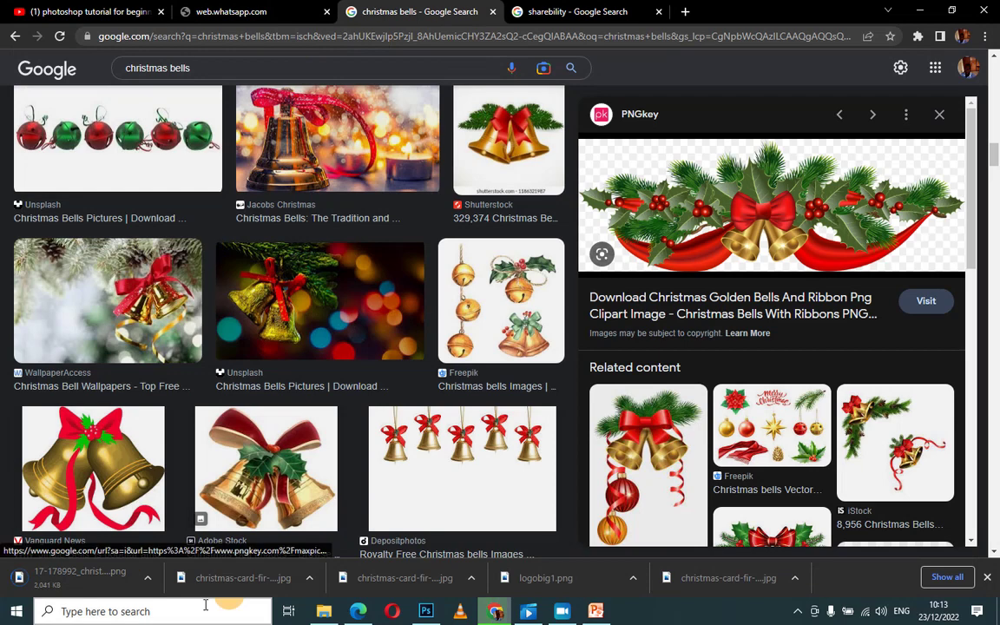
# Open the downloaded bells garland, gold glitter and fir-branch card images in Photoshop.
pyautogui.click(425, 611)
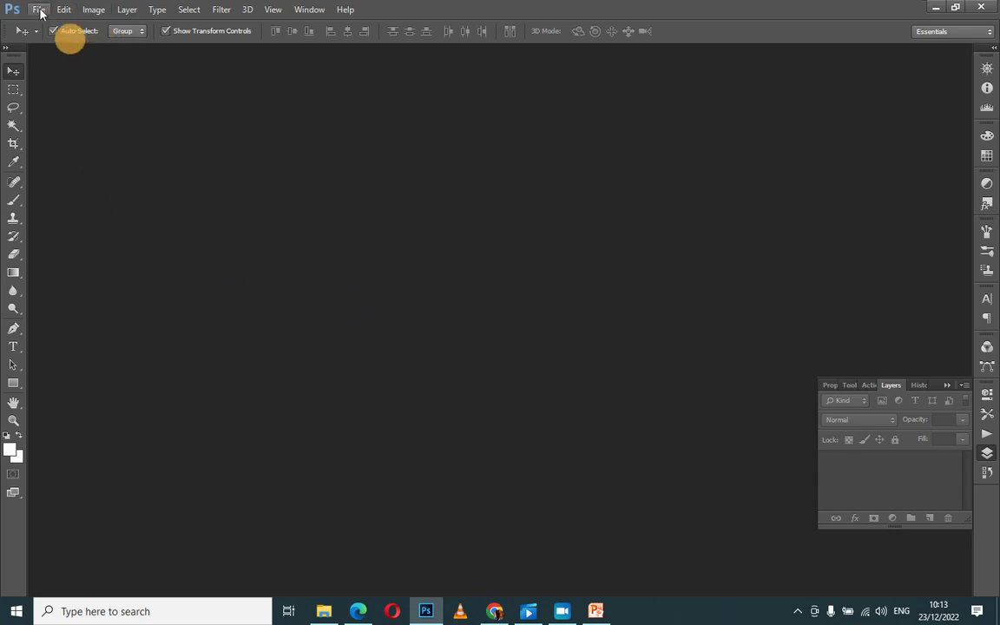
pyautogui.click(94, 10)
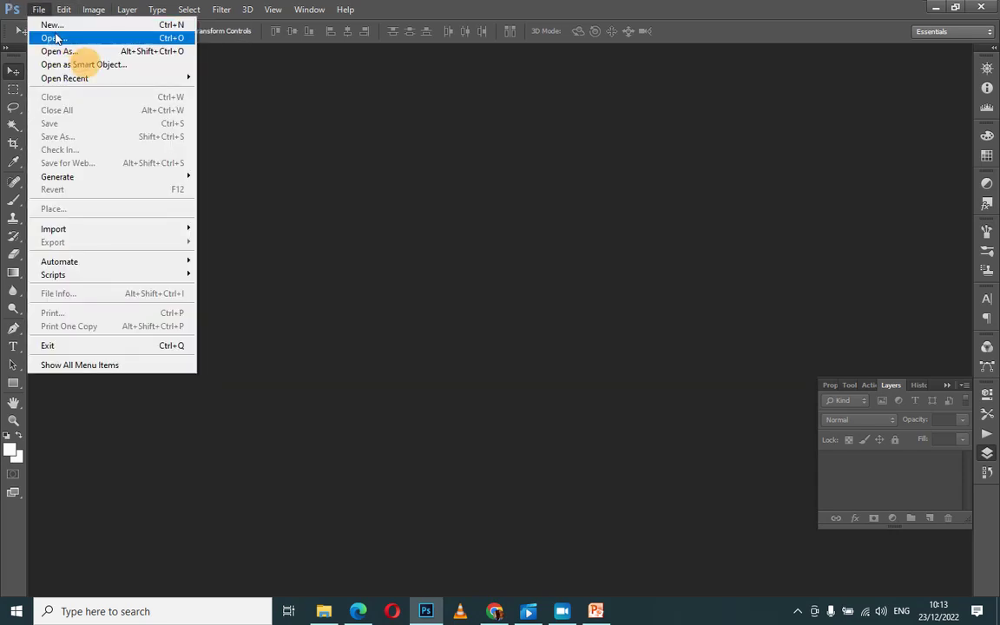
pyautogui.click(56, 39)
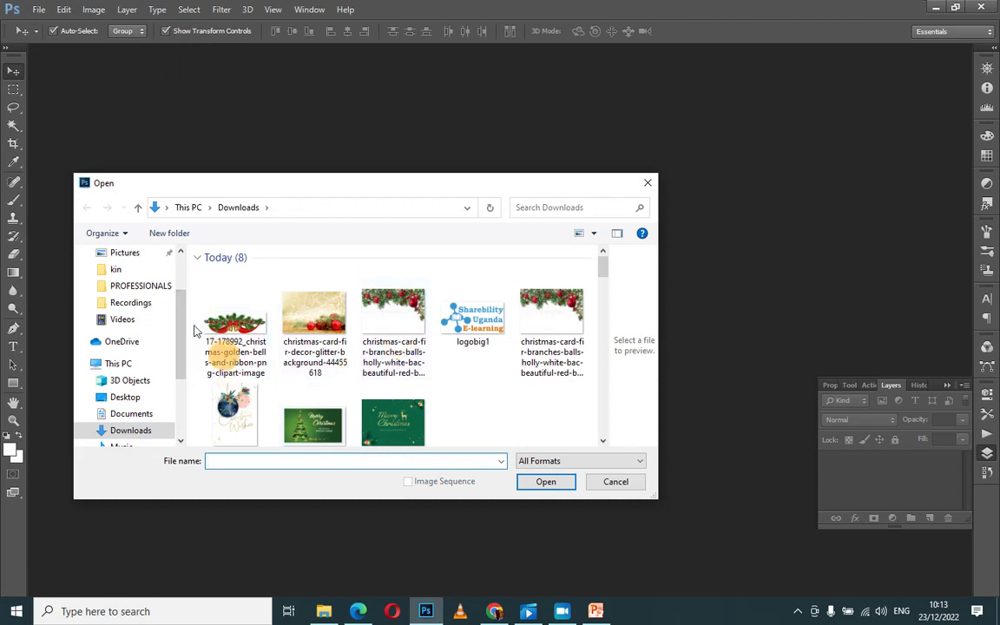
pyautogui.moveTo(208, 328); pyautogui.dragTo(499, 331)
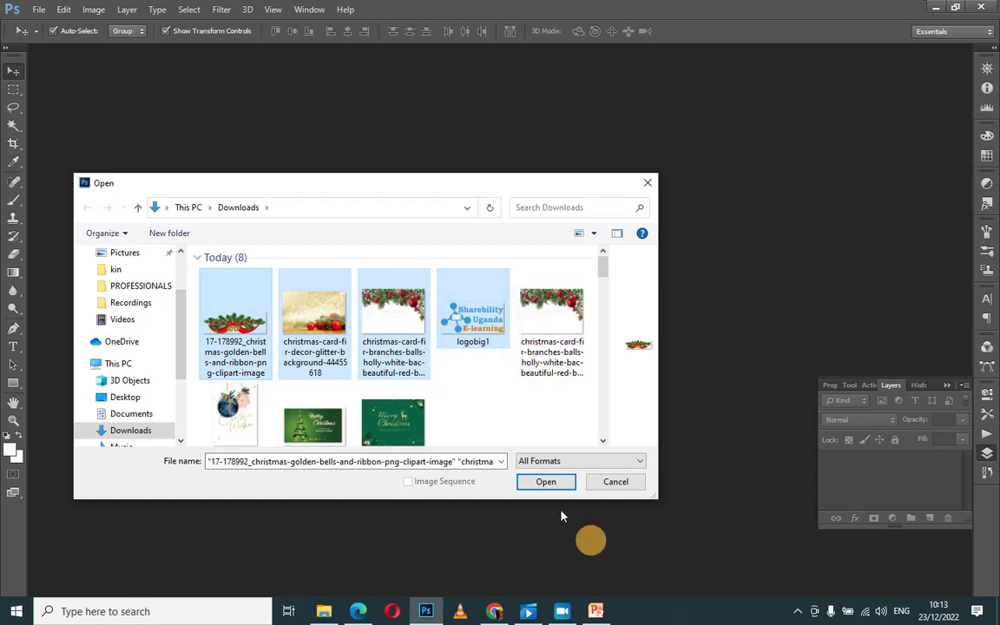
pyautogui.keyDown('ctrl'); pyautogui.click(217, 432); pyautogui.keyUp('ctrl')
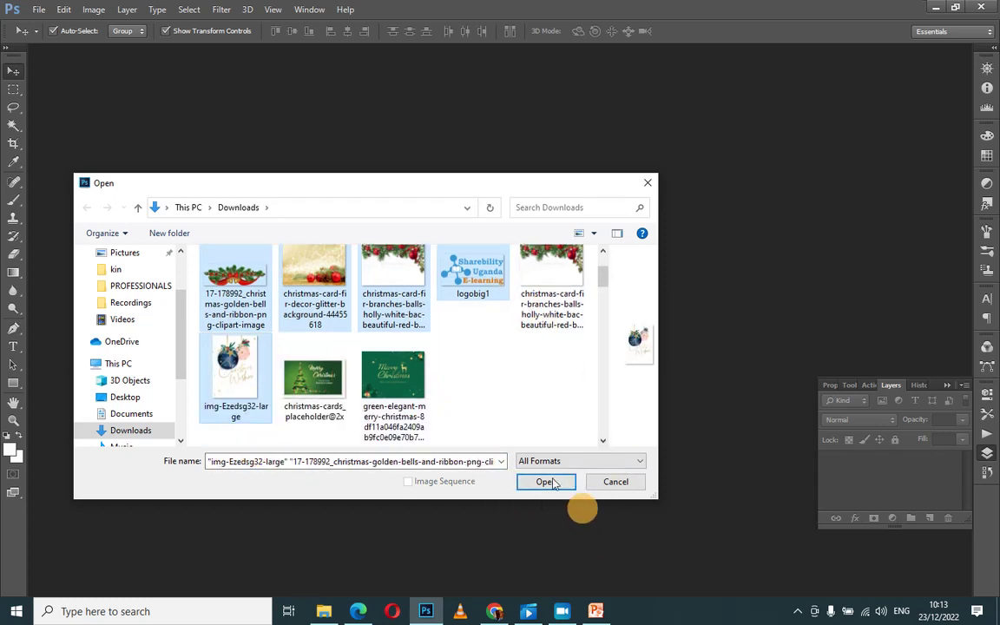
pyautogui.click(547, 482)
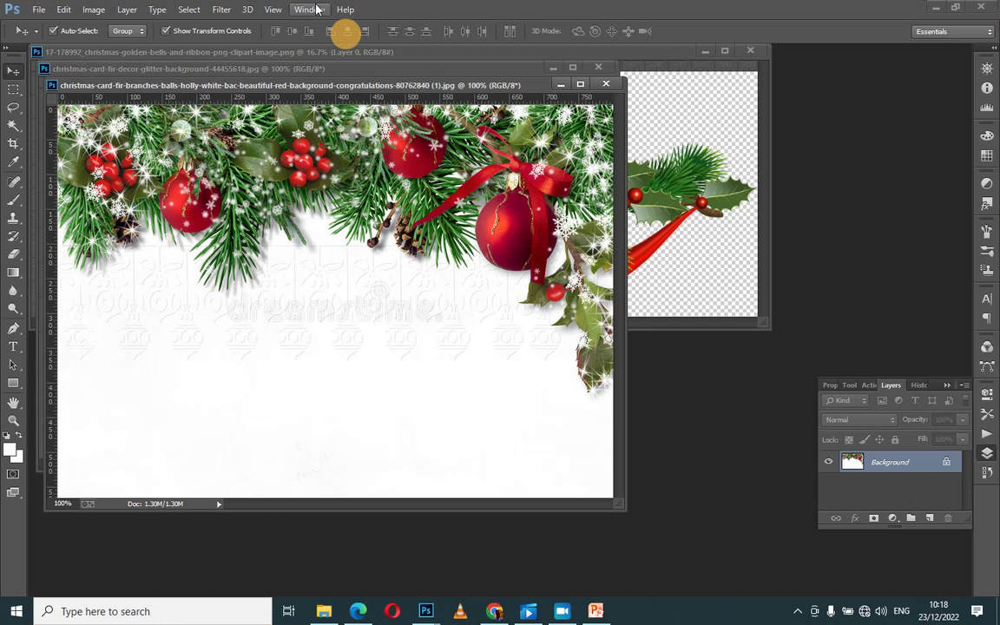
# Consolidate all images to tabs and turn the gold glitter Background into Layer 0.
pyautogui.click(318, 9)
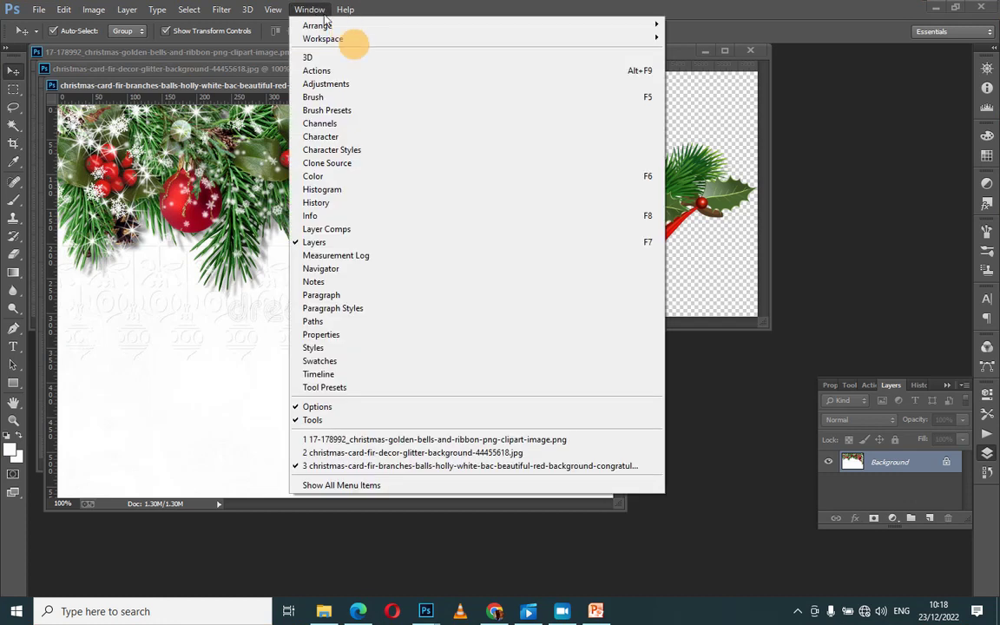
pyautogui.moveTo(468, 24)
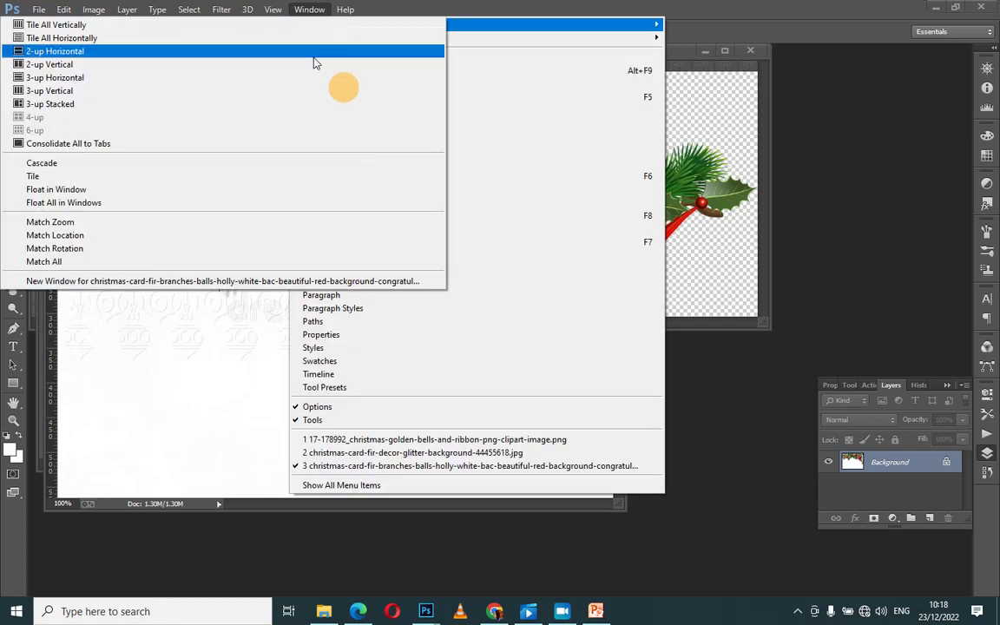
pyautogui.click(271, 145)
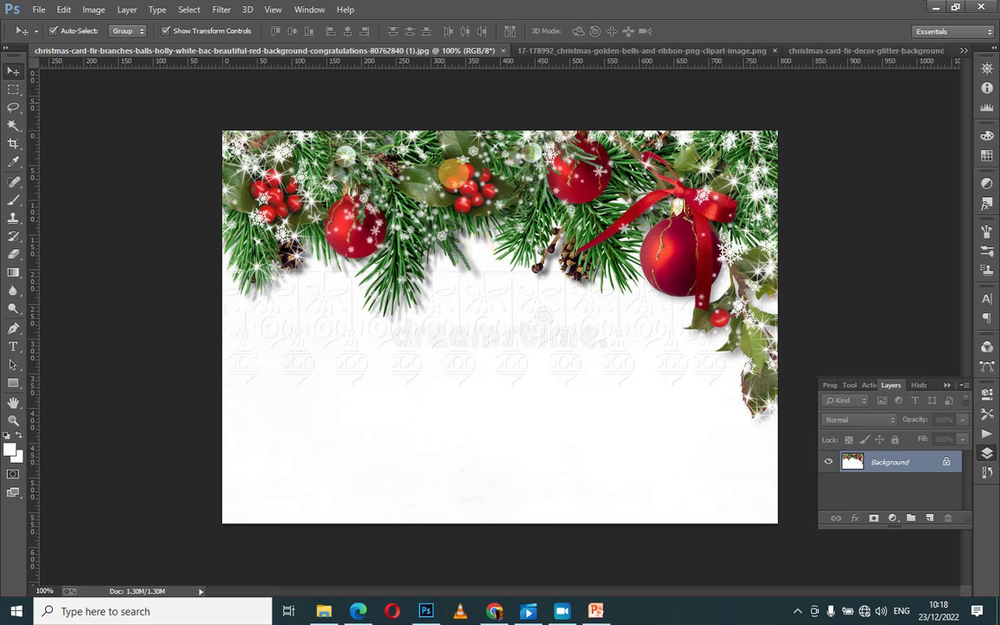
pyautogui.click(577, 51)
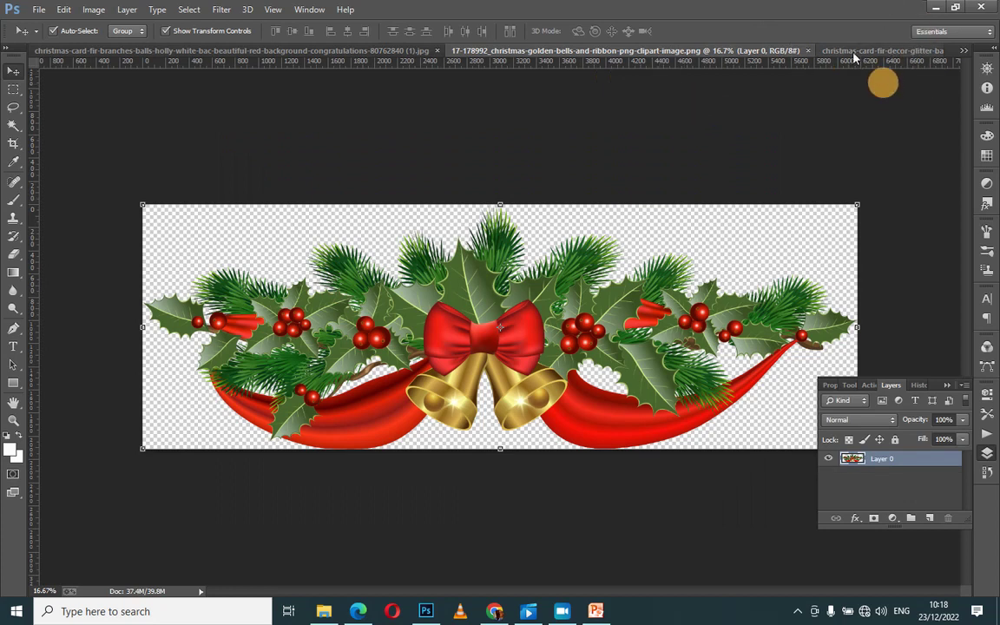
pyautogui.click(855, 50)
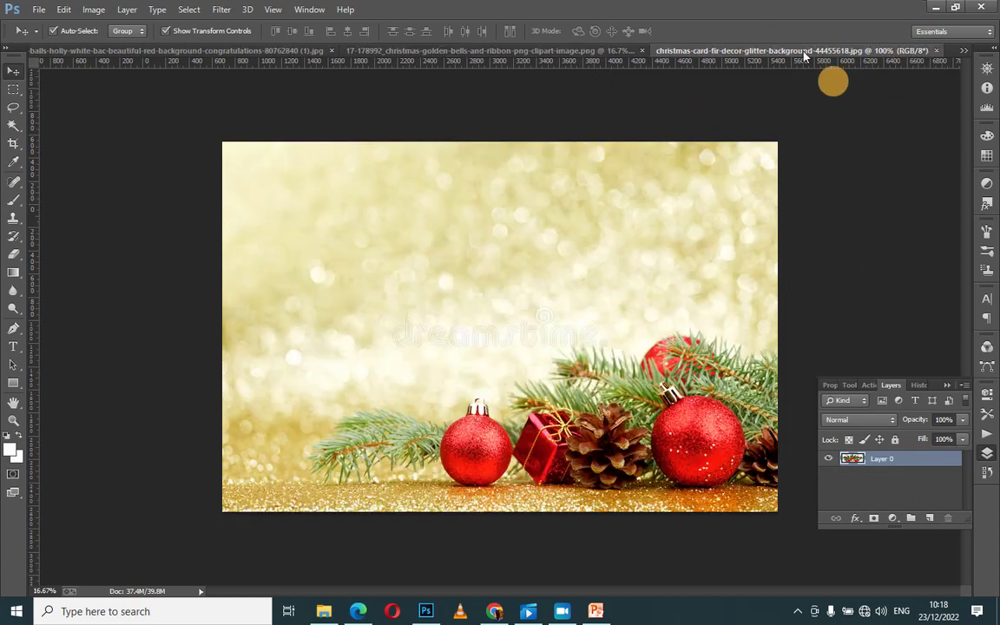
pyautogui.doubleClick(944, 462)
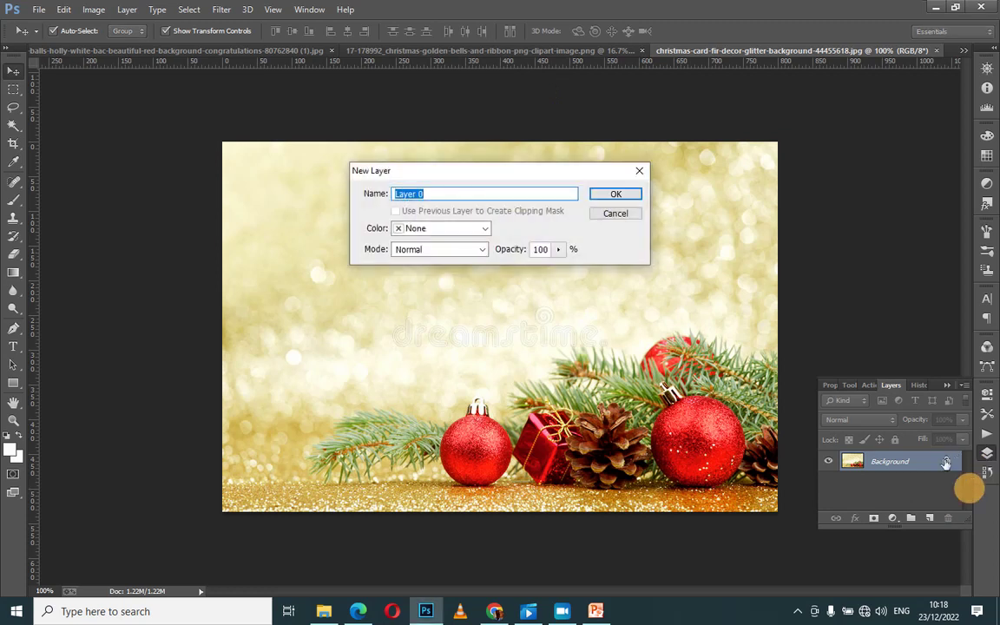
pyautogui.click(619, 198)
pyautogui.click(512, 52)
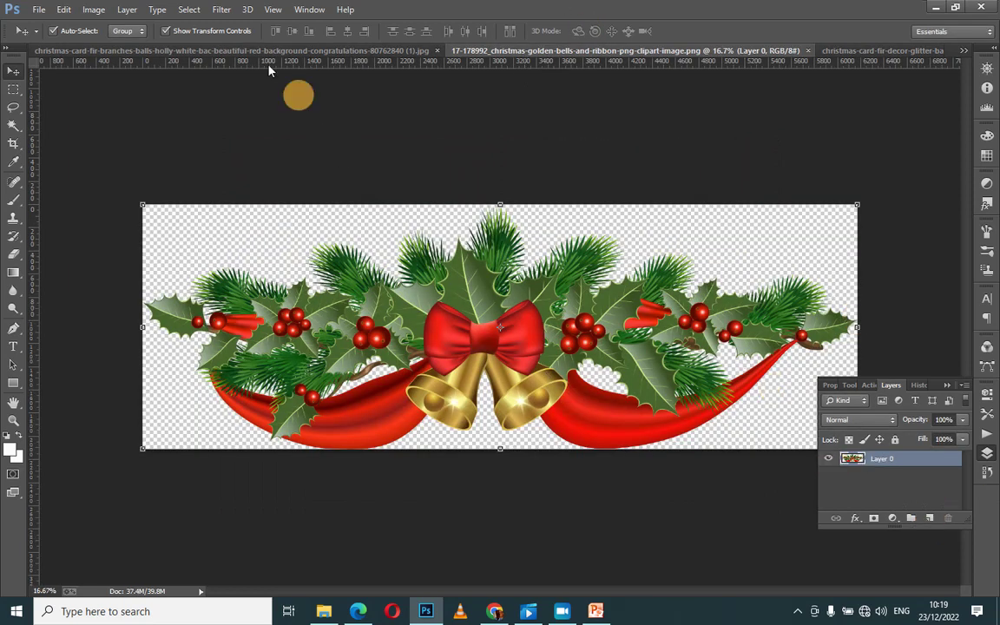
# Turn the fir-branch card's Background into Layer 0, then toggle the Layers and Styles panels.
pyautogui.click(260, 50)
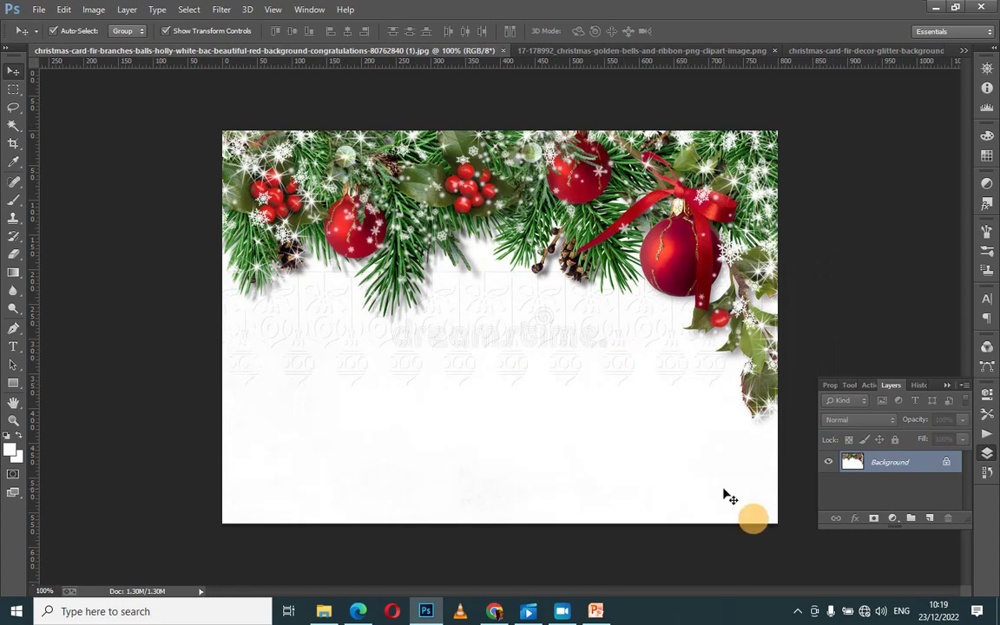
pyautogui.doubleClick(945, 463)
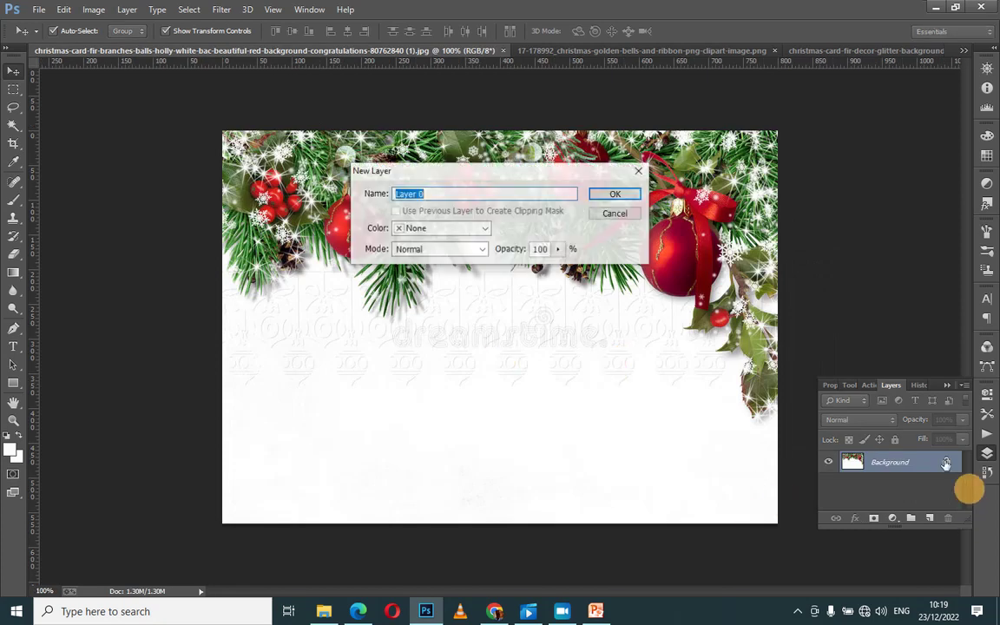
pyautogui.click(613, 198)
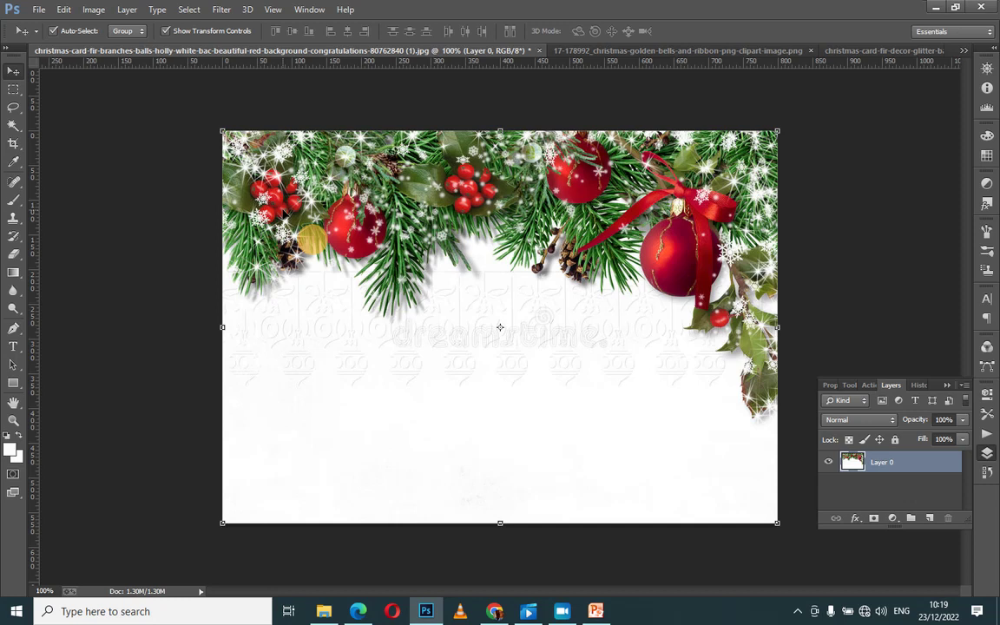
pyautogui.press('F7')
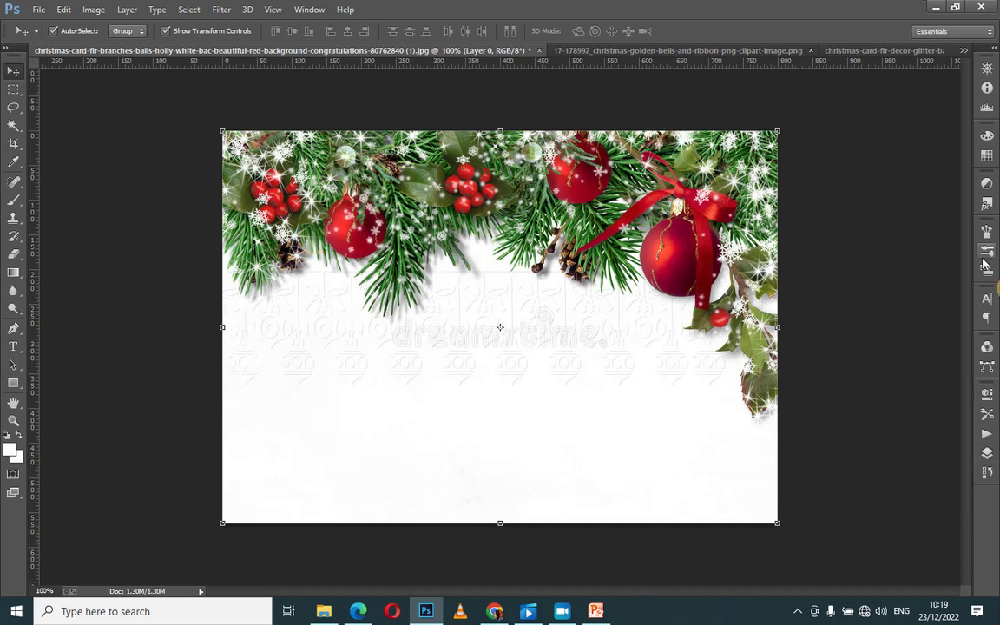
pyautogui.click(986, 204)
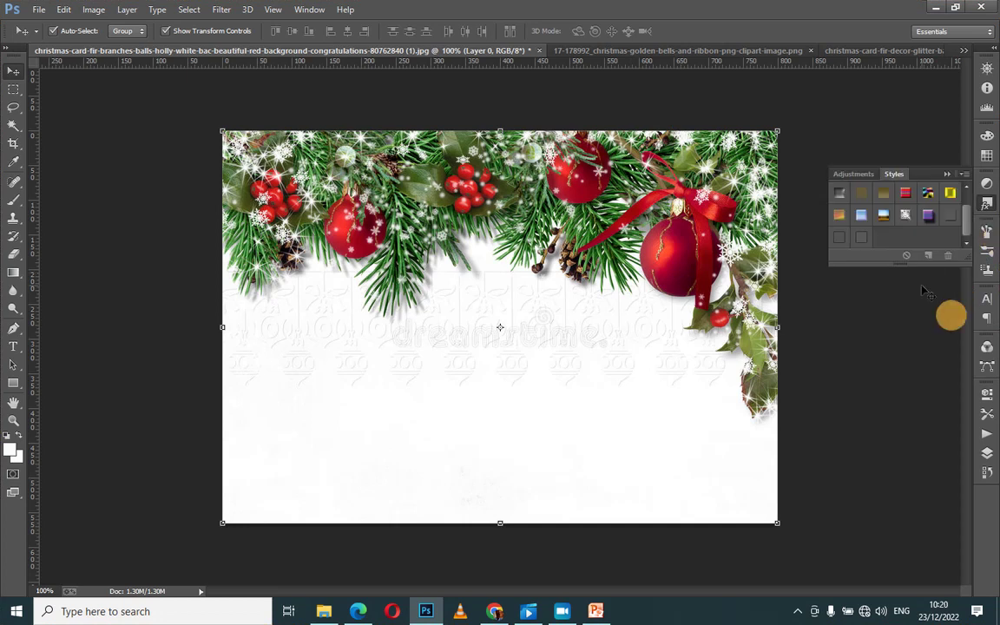
pyautogui.click(986, 204)
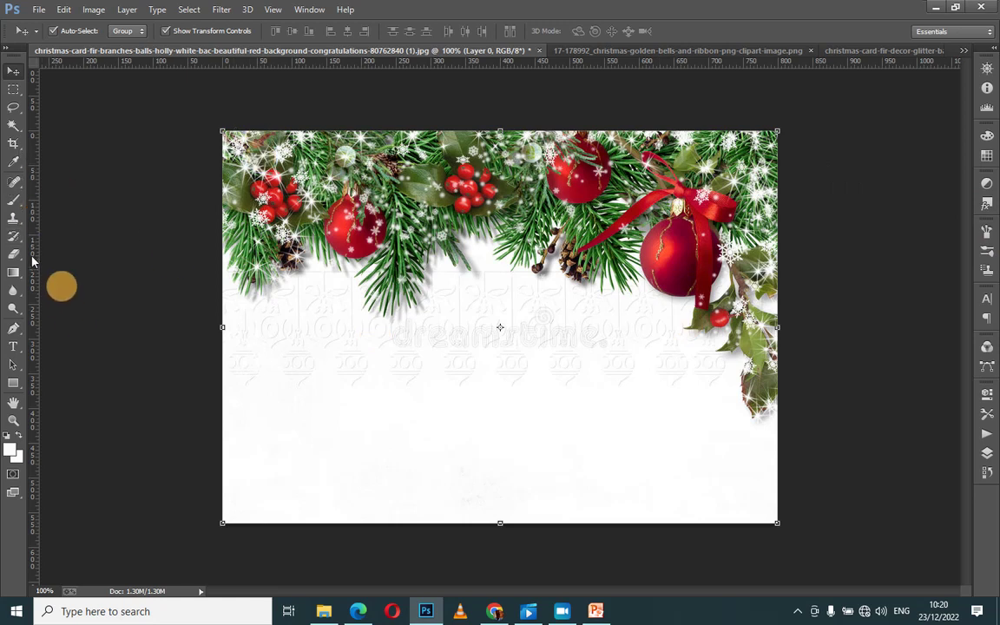
# Select the card's white area with the Magic Wand, then deselect it.
pyautogui.click(15, 128)
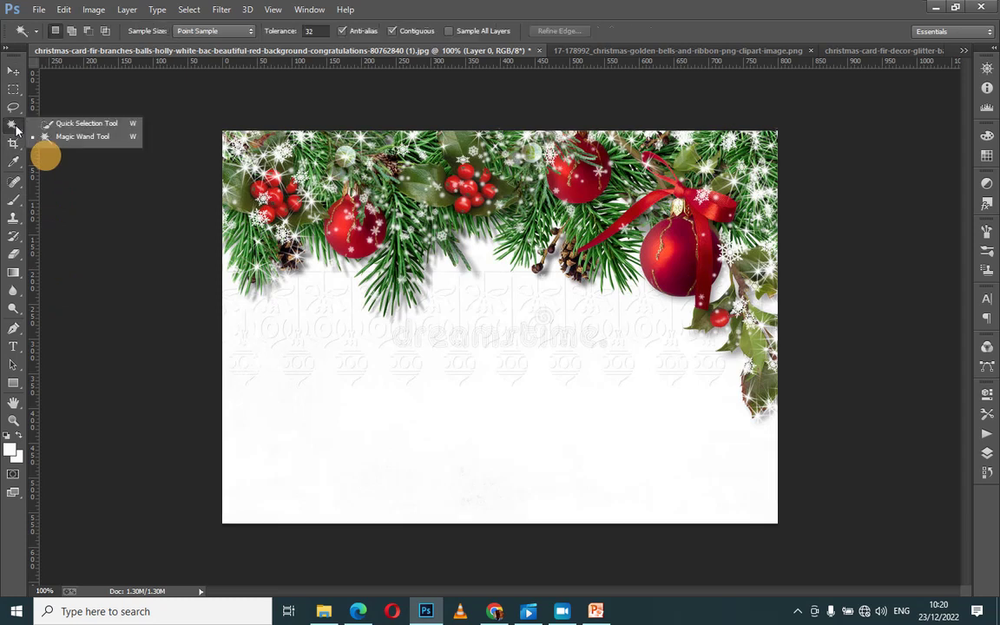
pyautogui.click(82, 137)
pyautogui.click(295, 276)
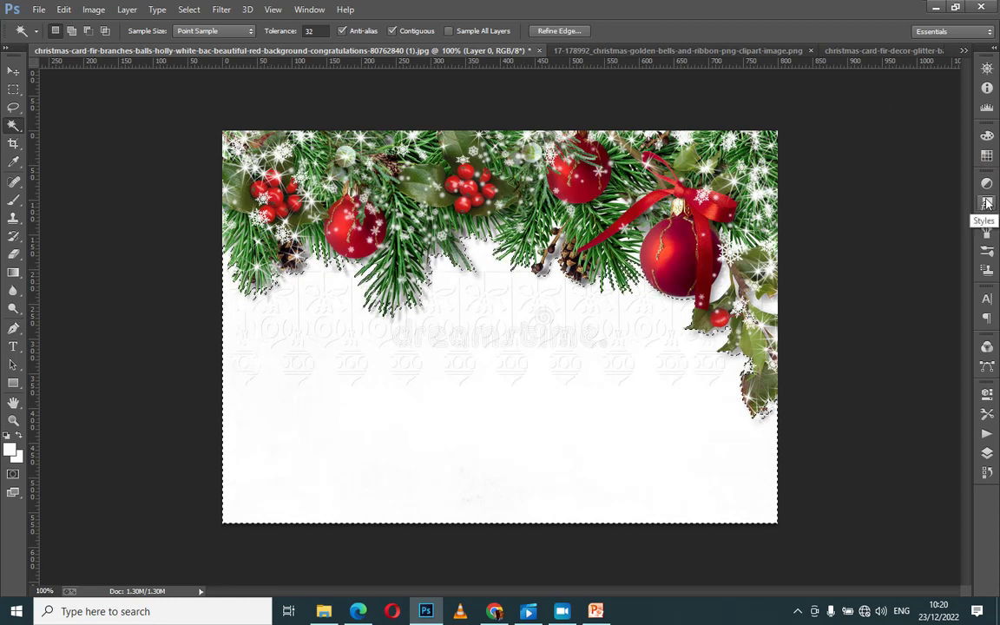
pyautogui.hotkey('ctrl', 'd')
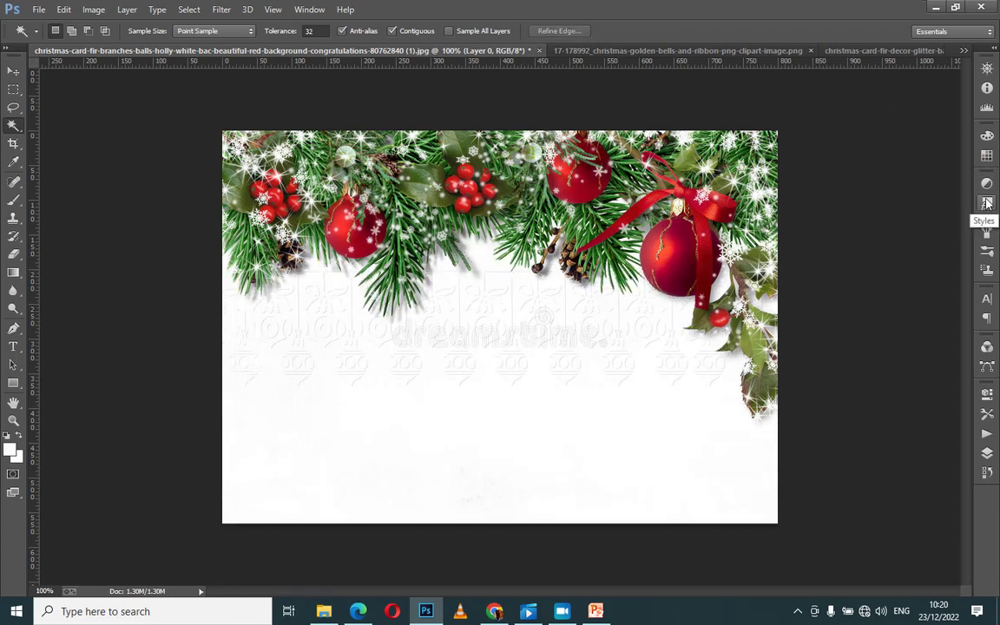
# Try and remove the Sunspots (Texture) gradient style, then undo the Layer 0 conversion.
pyautogui.click(986, 204)
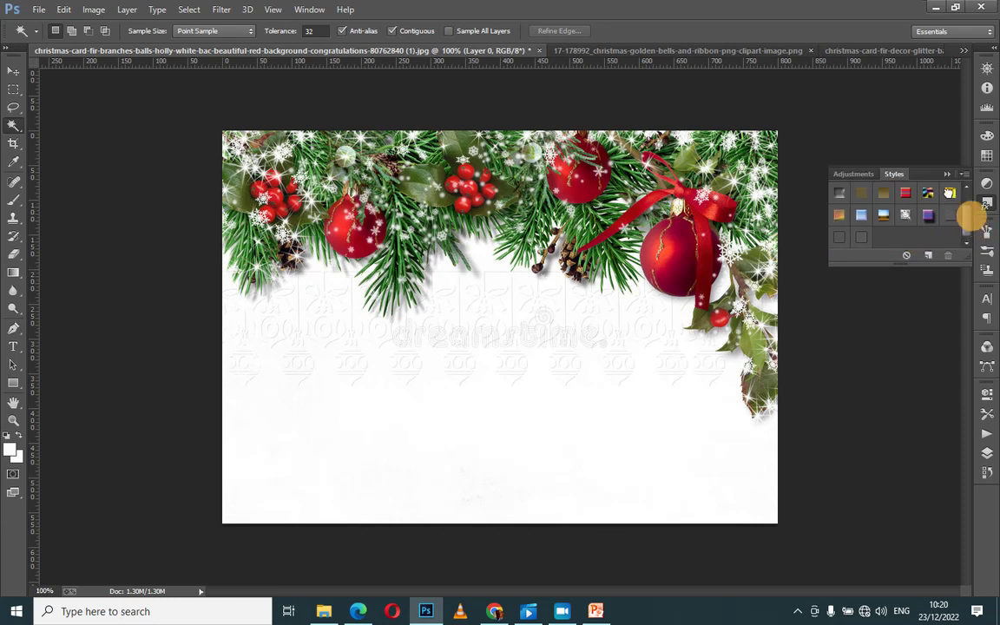
pyautogui.click(970, 216)
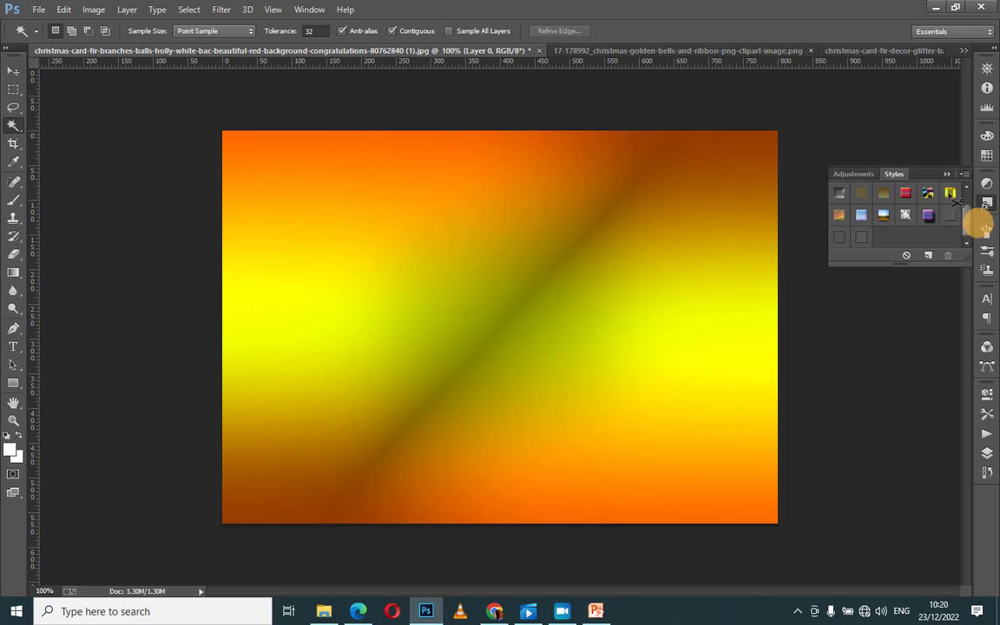
pyautogui.click(950, 195)
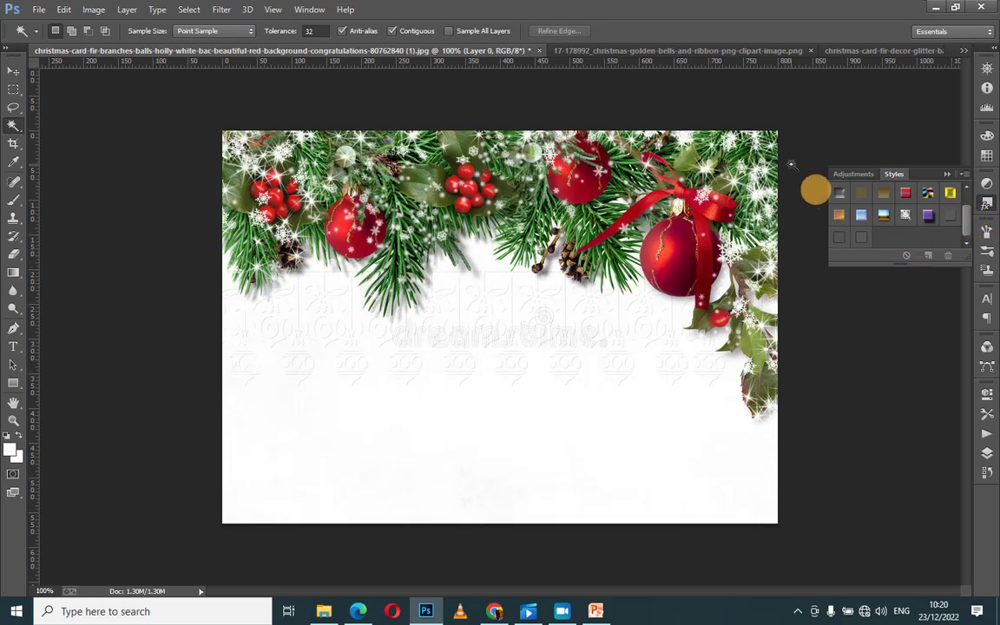
pyautogui.hotkey('ctrl', 'z')
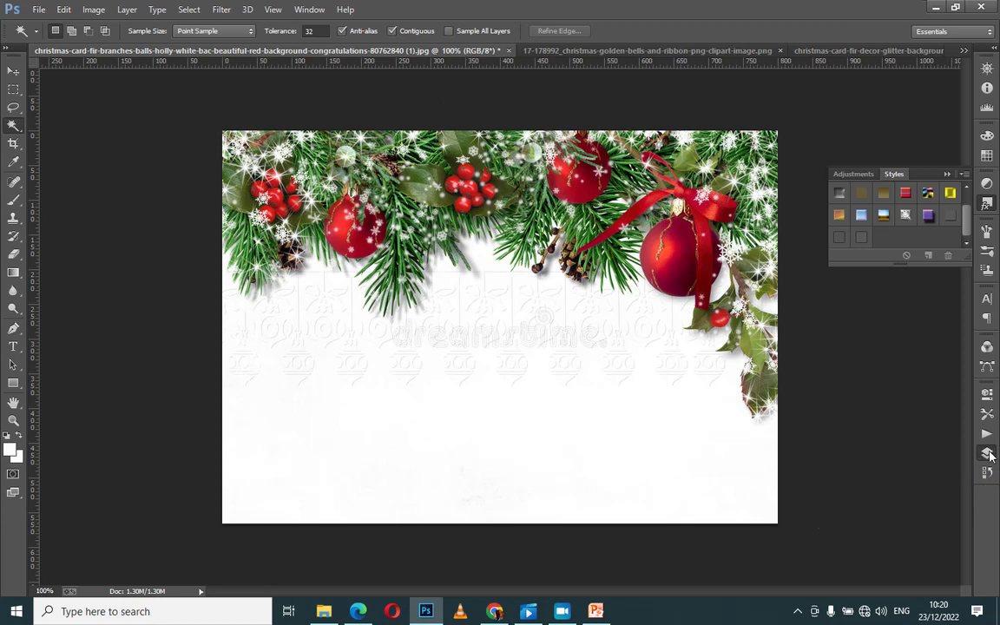
# Convert the card's Background to Layer 0 again and select its white area.
pyautogui.press('F7')
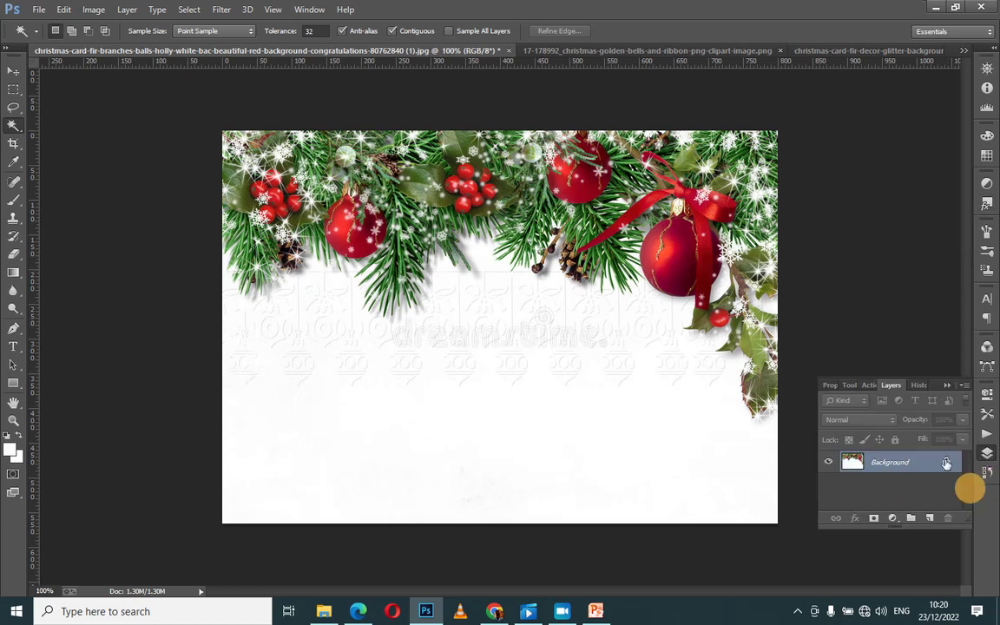
pyautogui.doubleClick(852, 460)
pyautogui.press('Return')
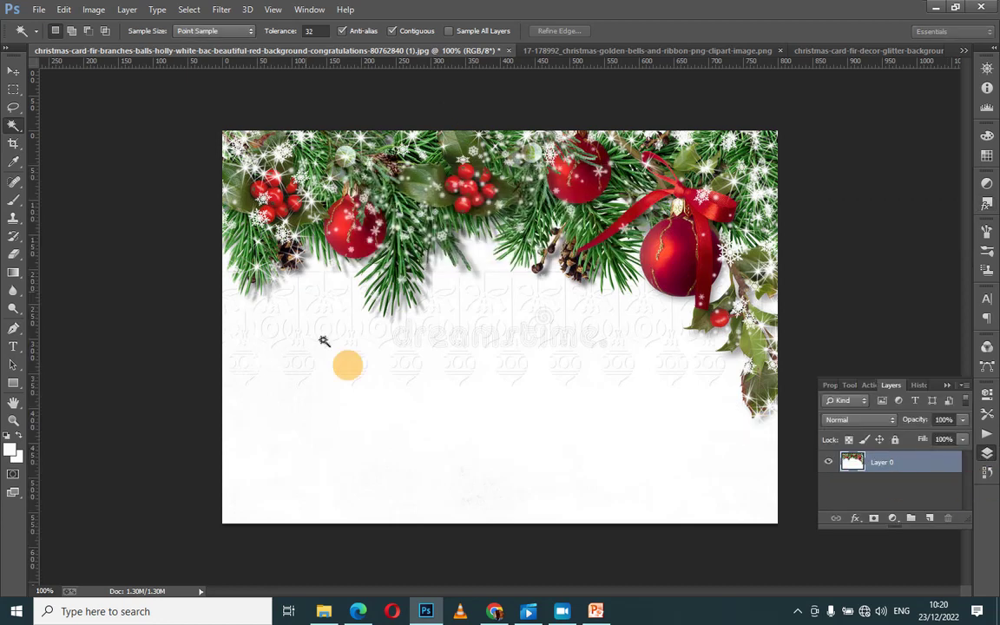
pyautogui.click(487, 304)
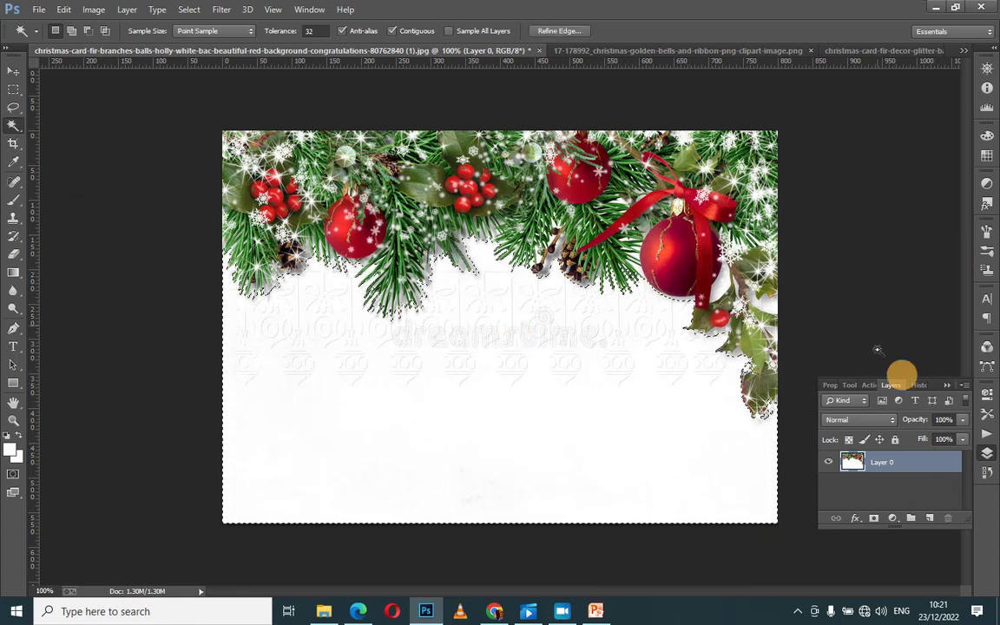
# Apply the Sunspots (Texture) gradient style to the card, then undo it.
pyautogui.click(986, 206)
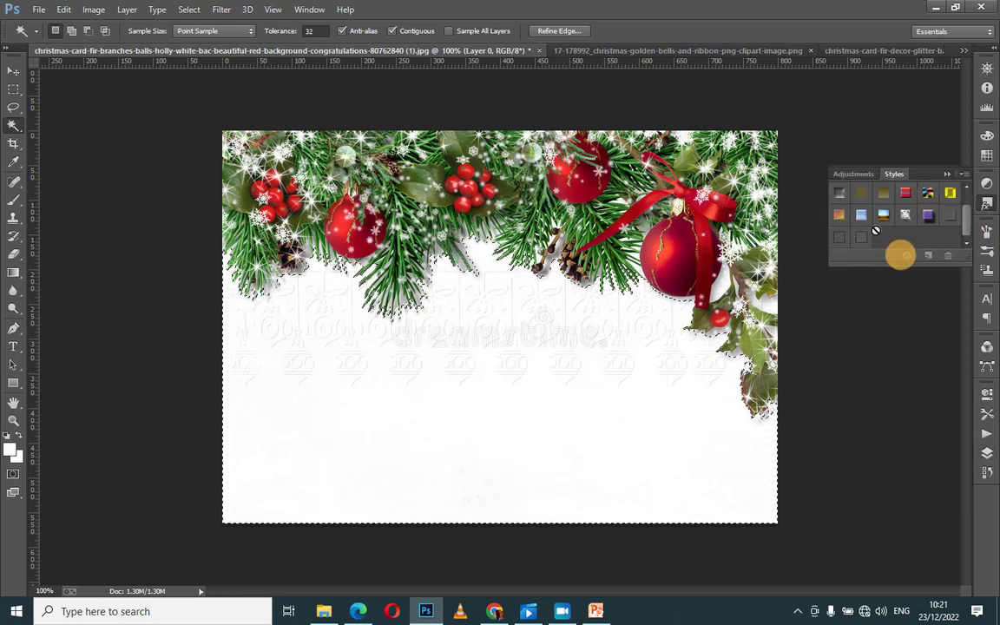
pyautogui.click(950, 193)
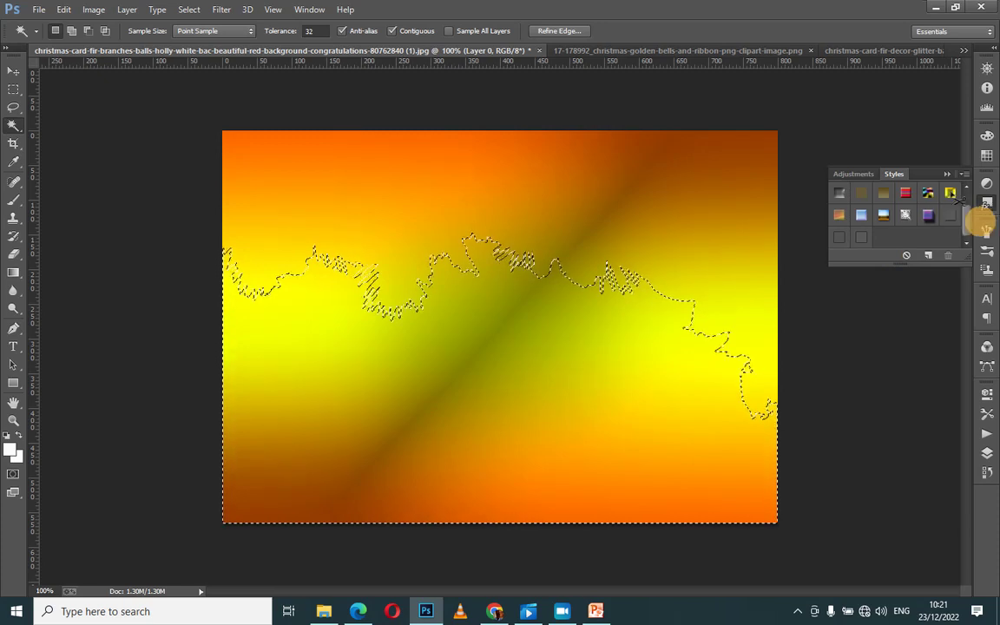
pyautogui.hotkey('ctrl', 'z')
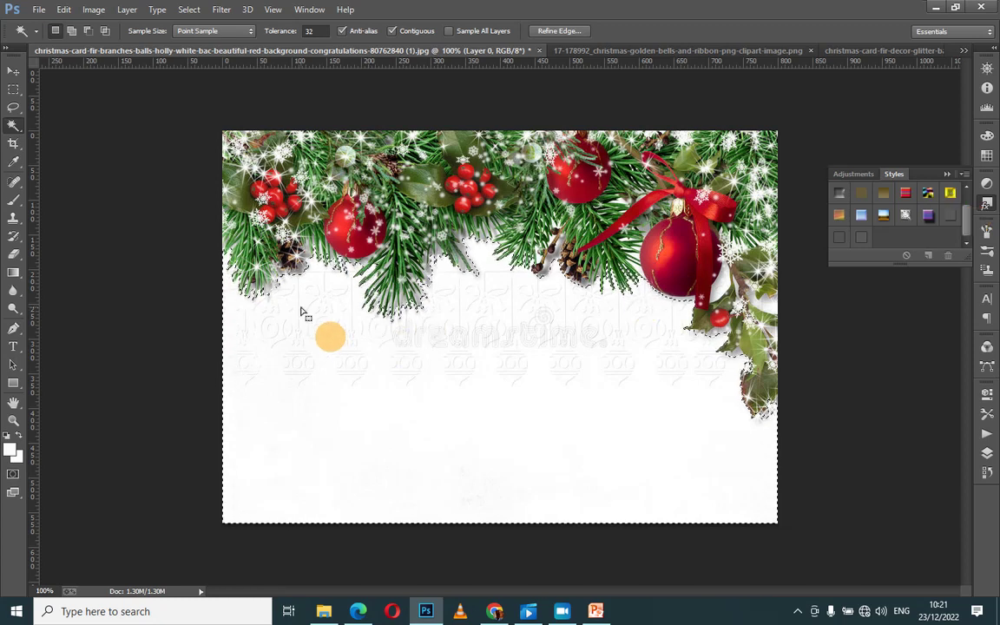
# Erase the card's white background, including right-edge leftovers, with the Magic Eraser.
pyautogui.click(13, 258)
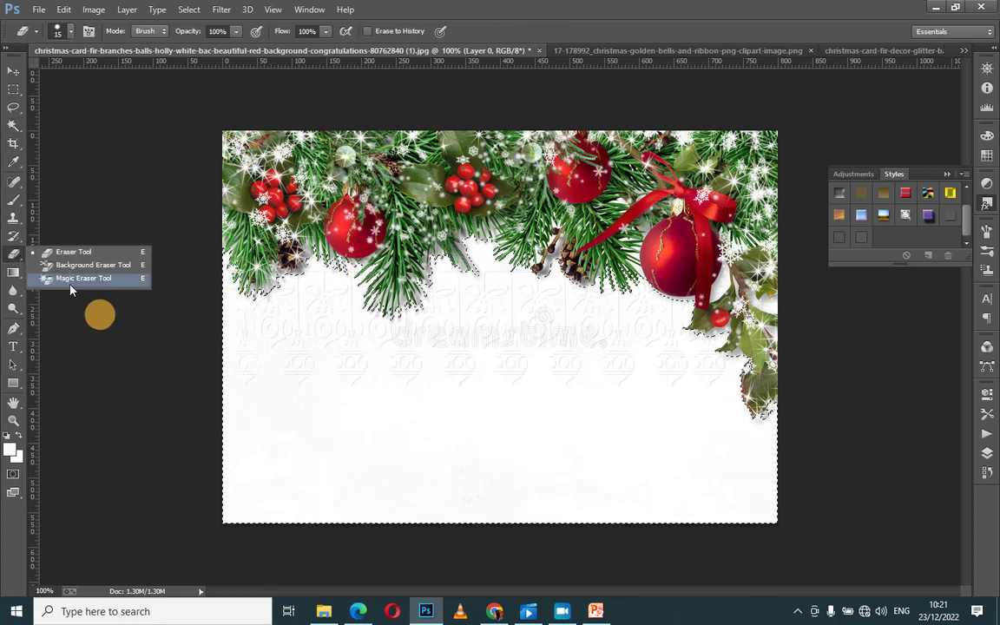
pyautogui.click(82, 279)
pyautogui.click(436, 369)
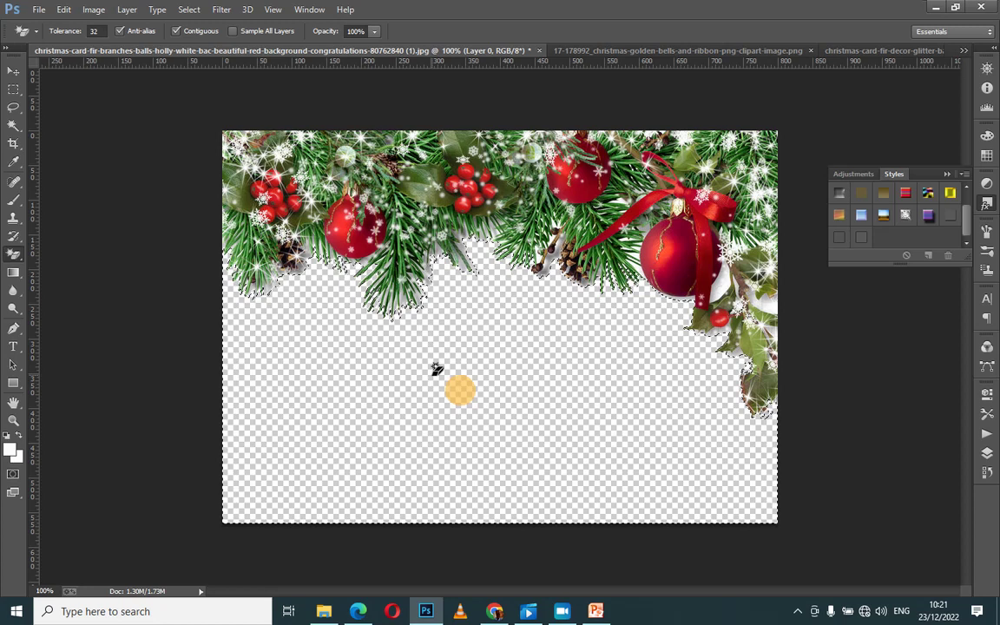
pyautogui.click(734, 347)
pyautogui.click(949, 193)
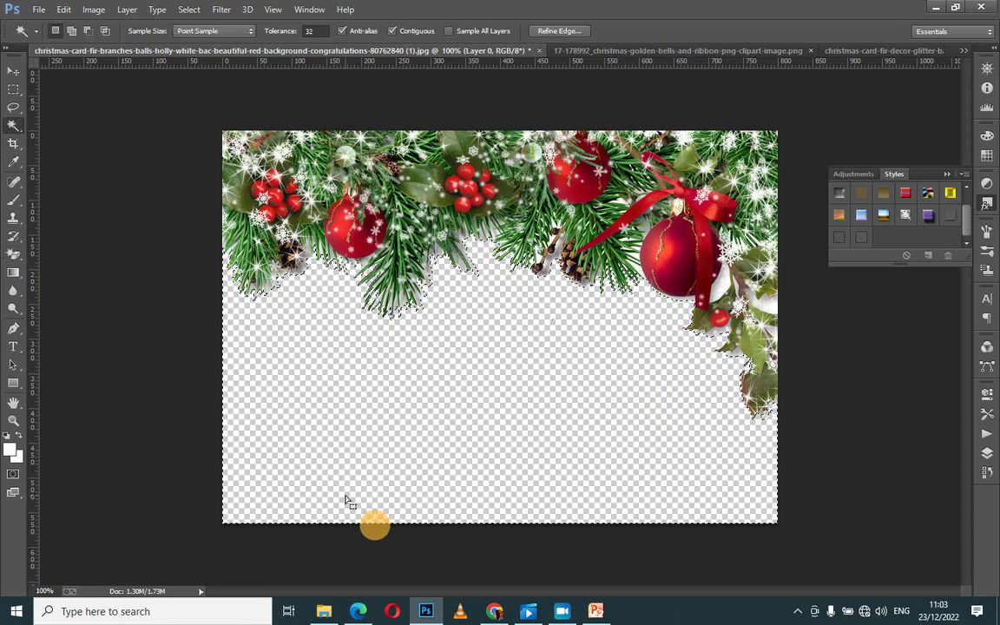
# Create a new Photo-preset document, 3 × 2 inches landscape at 300 pixels/inch.
pyautogui.click(39, 10)
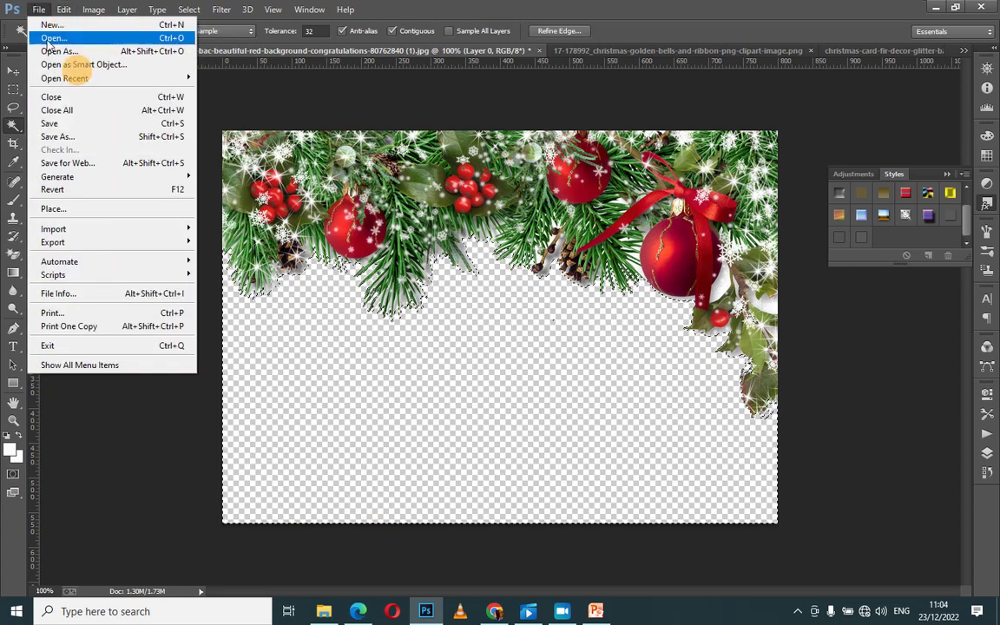
pyautogui.click(60, 24)
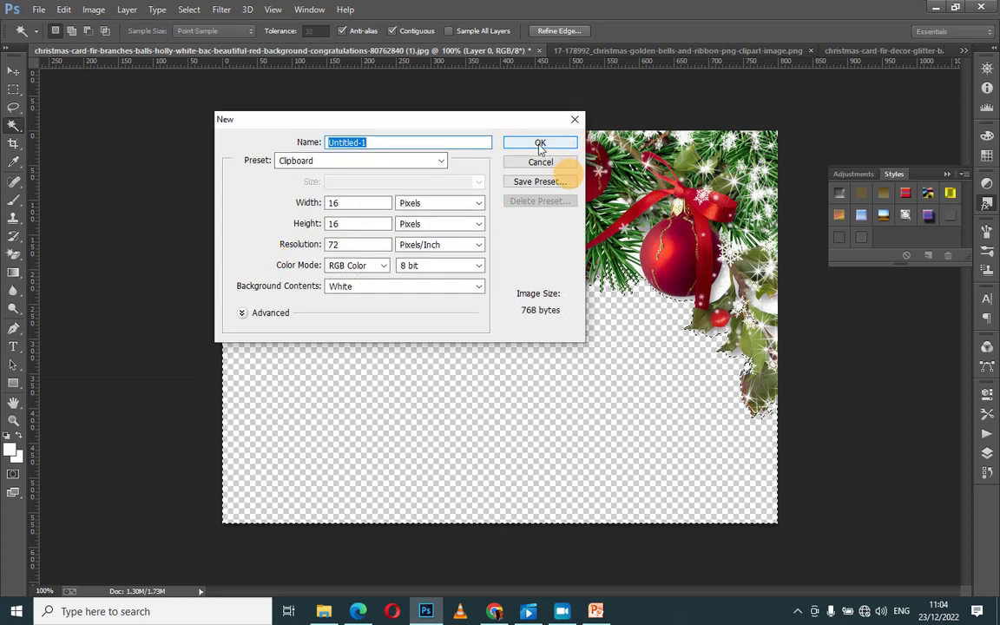
pyautogui.click(440, 161)
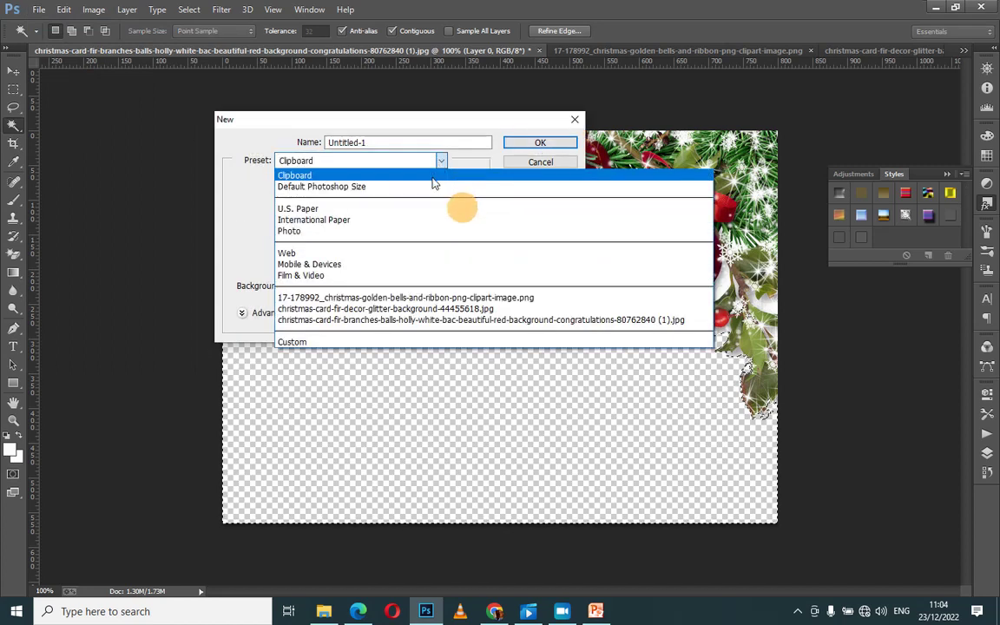
pyautogui.click(415, 232)
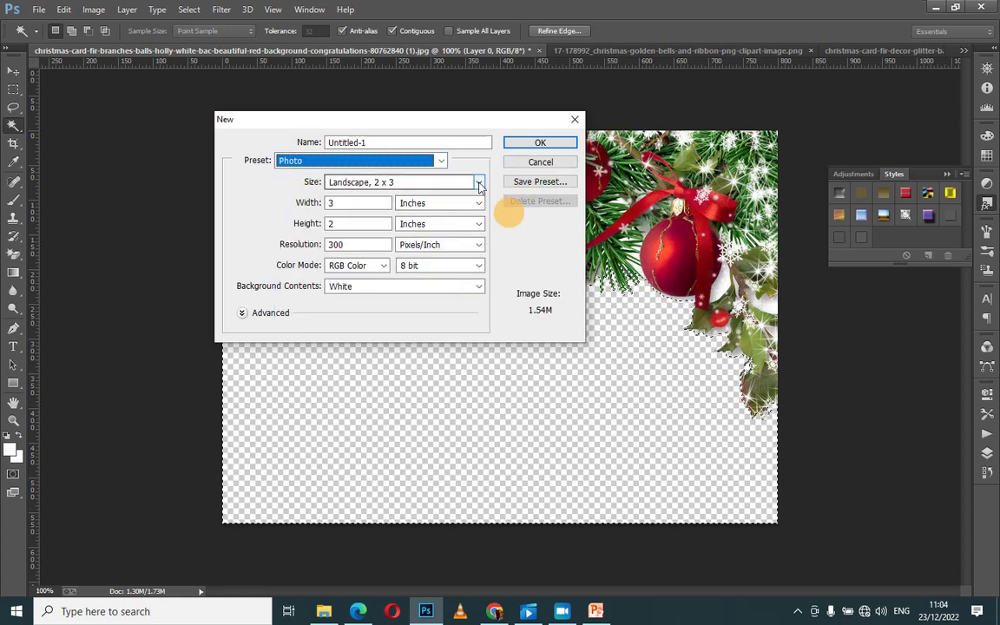
pyautogui.click(528, 144)
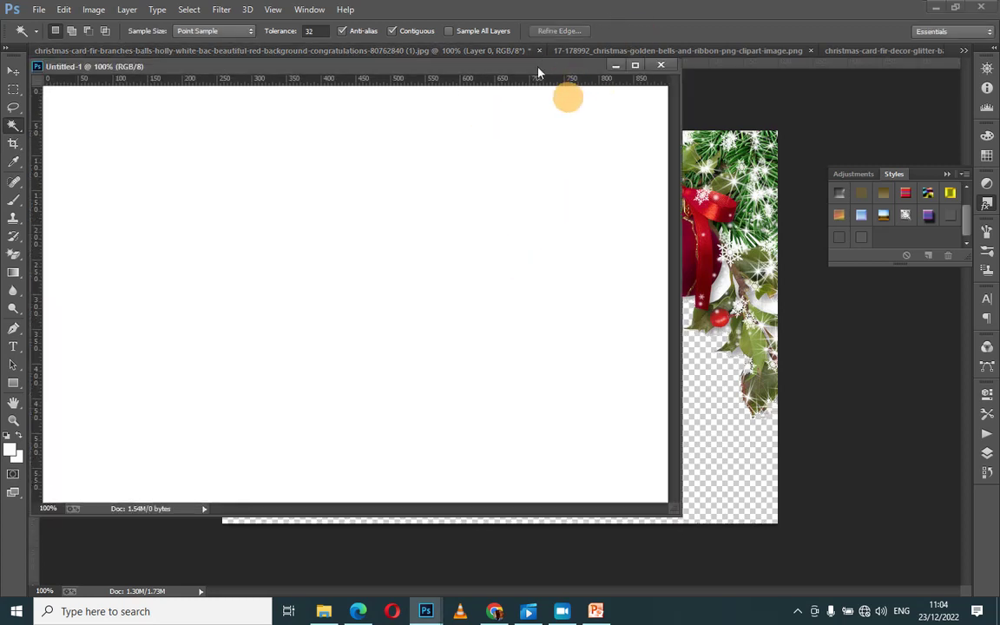
pyautogui.moveTo(538, 66)
pyautogui.mouseDown()
pyautogui.moveTo(586, 41)
pyautogui.moveTo(585, 54)
pyautogui.mouseUp()
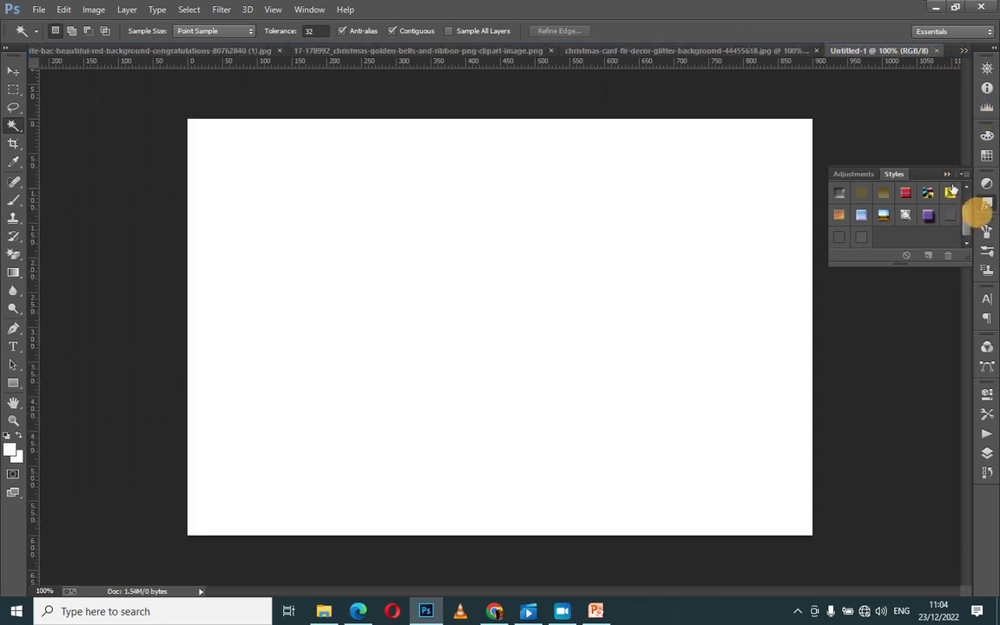
# Switch to the Move tool and clear the canvas selection.
pyautogui.click(694, 274)
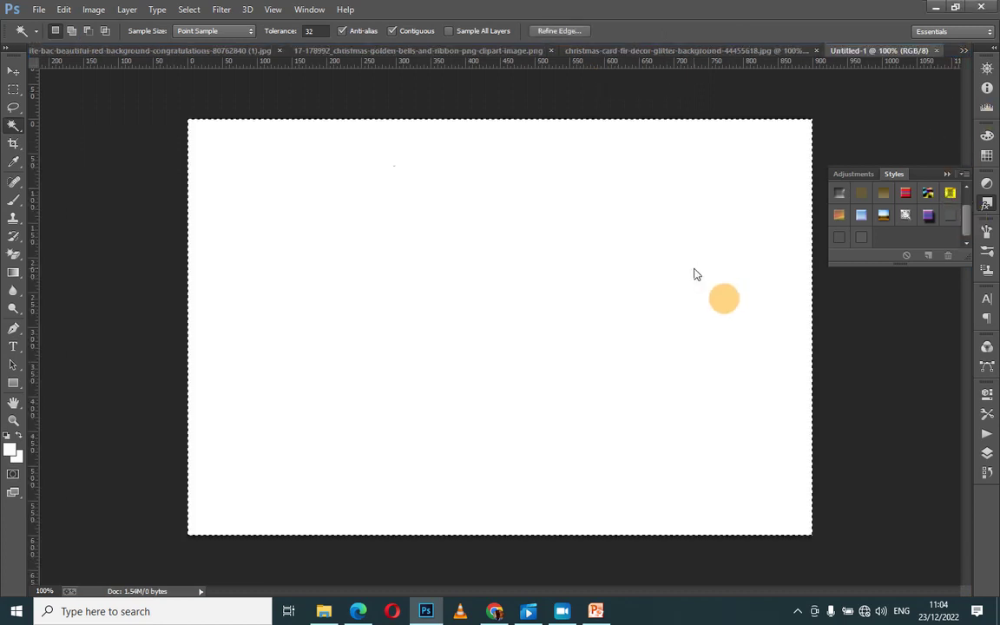
pyautogui.click(13, 72)
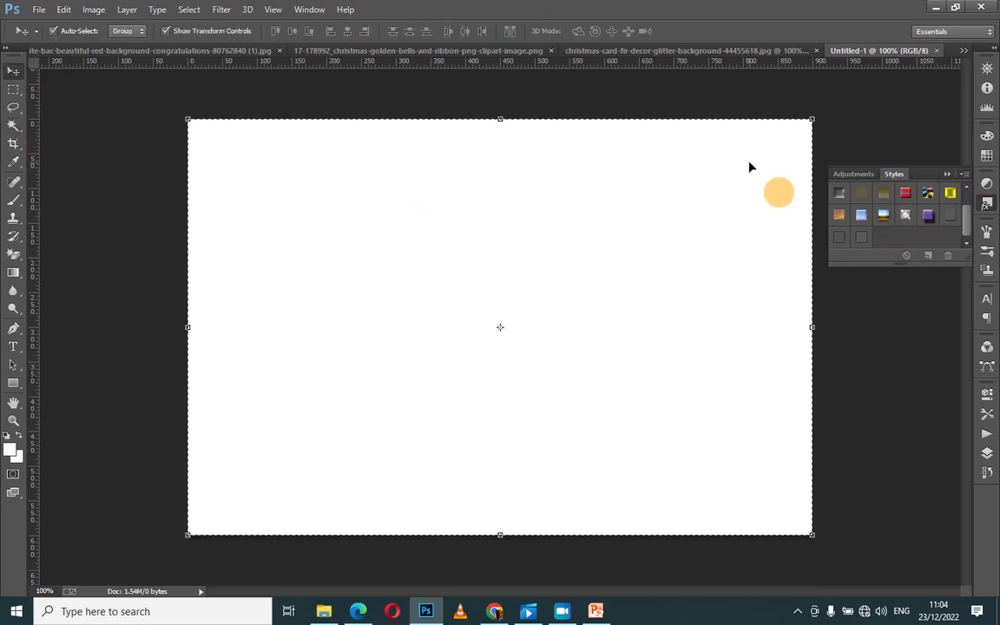
pyautogui.hotkey('ctrl', 'd')
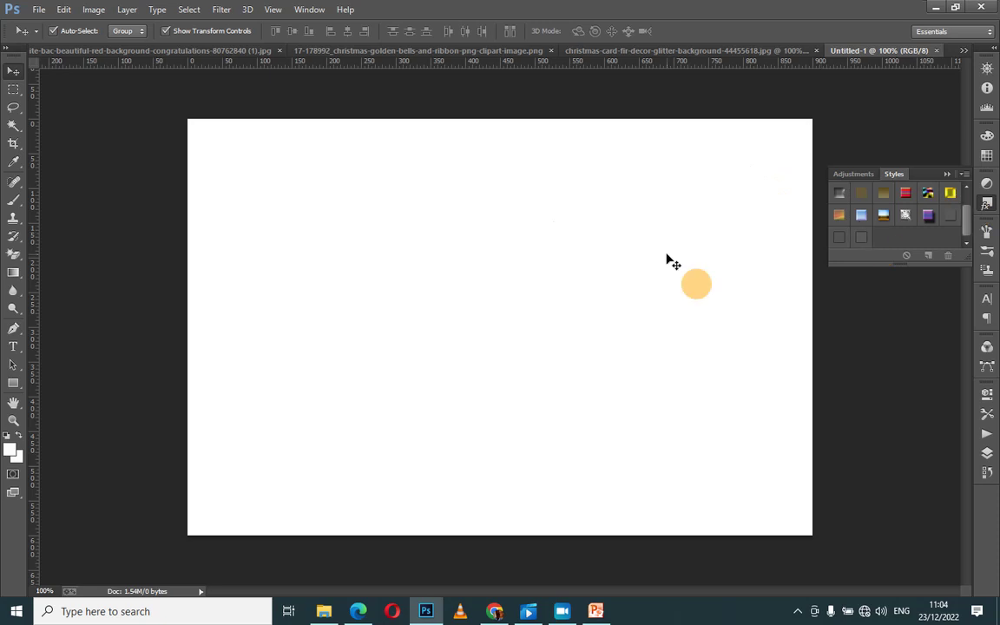
# Unlock the Background as Layer 0 and apply the orange-yellow Sunspots gradient style.
pyautogui.click(988, 452)
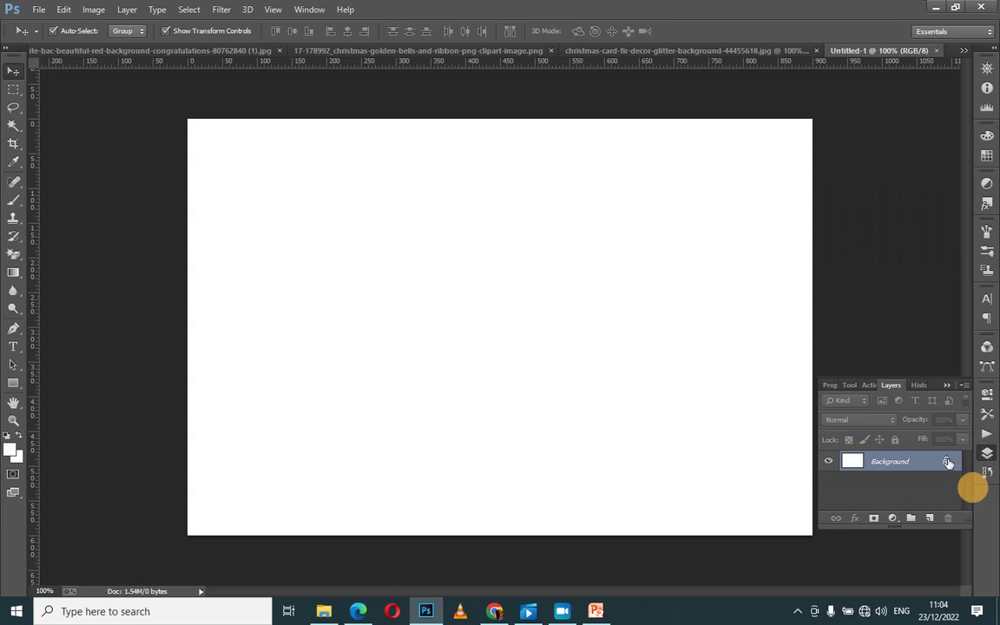
pyautogui.doubleClick(947, 463)
pyautogui.press('Return')
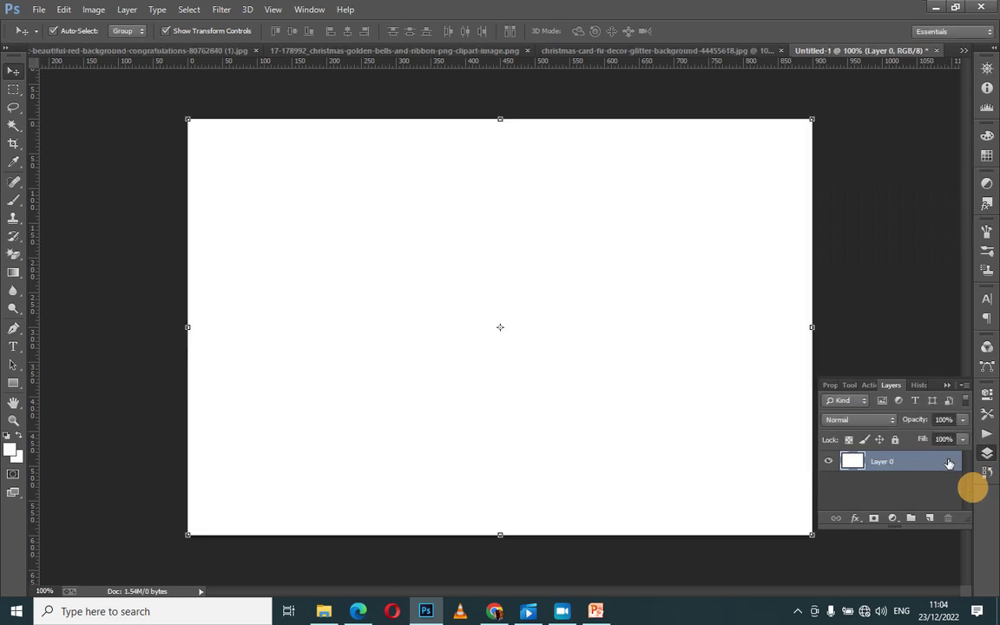
pyautogui.click(986, 205)
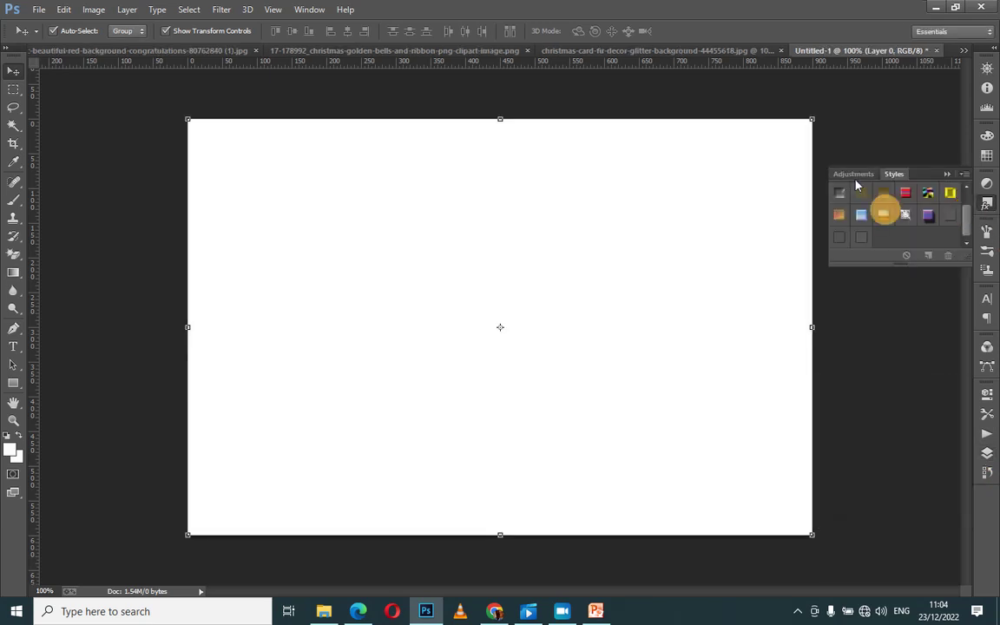
pyautogui.click(949, 193)
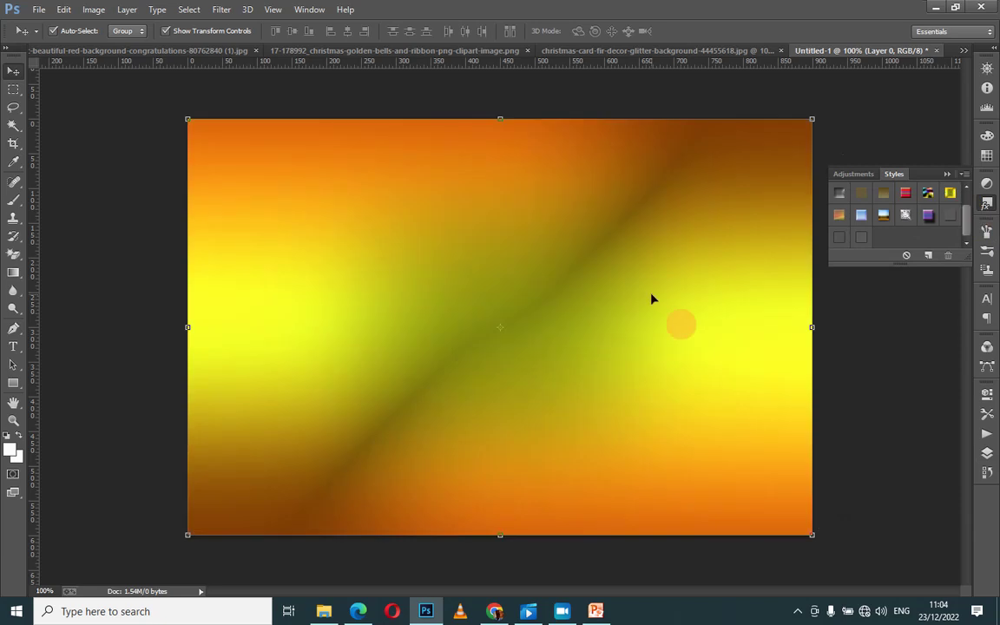
# Try Nebula, woven, puzzle and rainbow presets, settling on the pink-and-purple striped style.
pyautogui.click(927, 193)
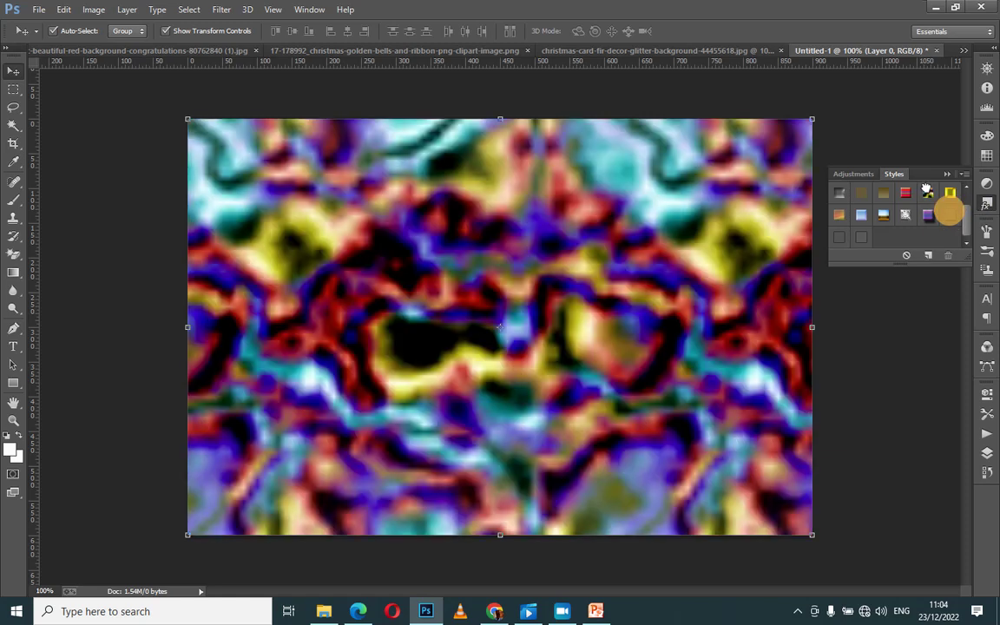
pyautogui.click(906, 195)
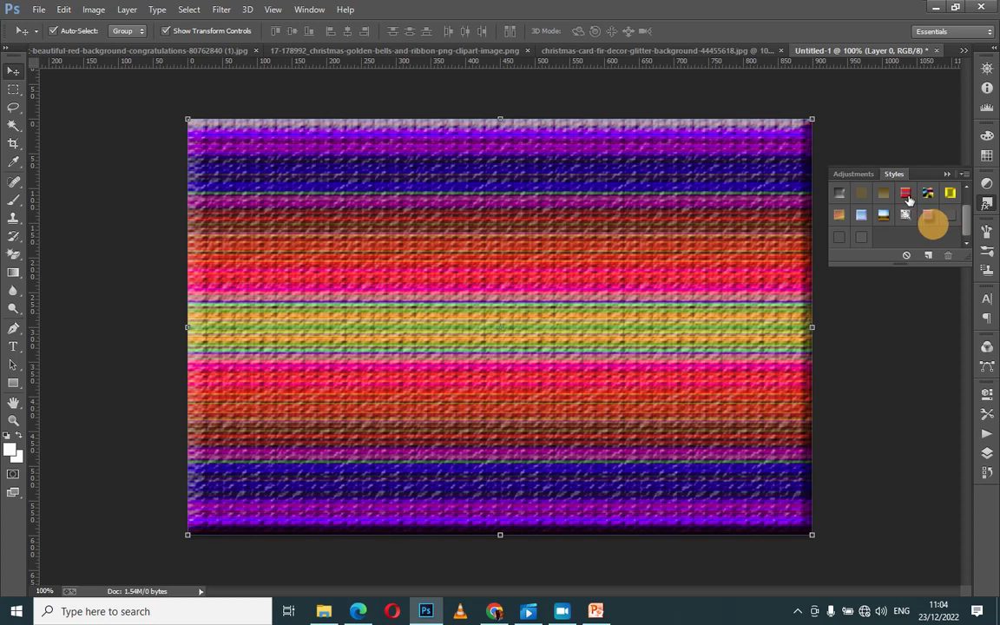
pyautogui.click(881, 193)
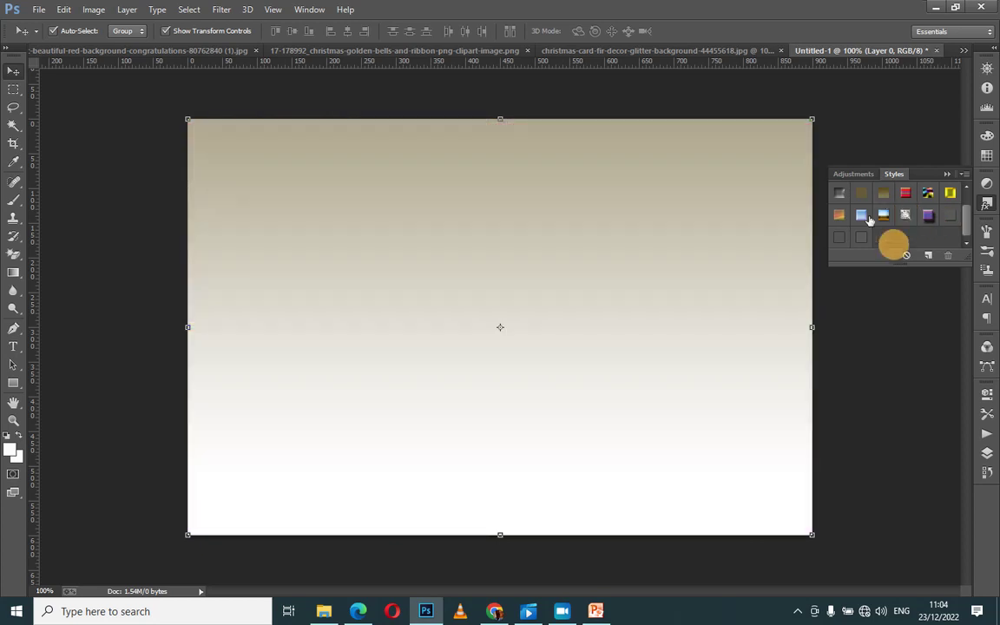
pyautogui.click(860, 191)
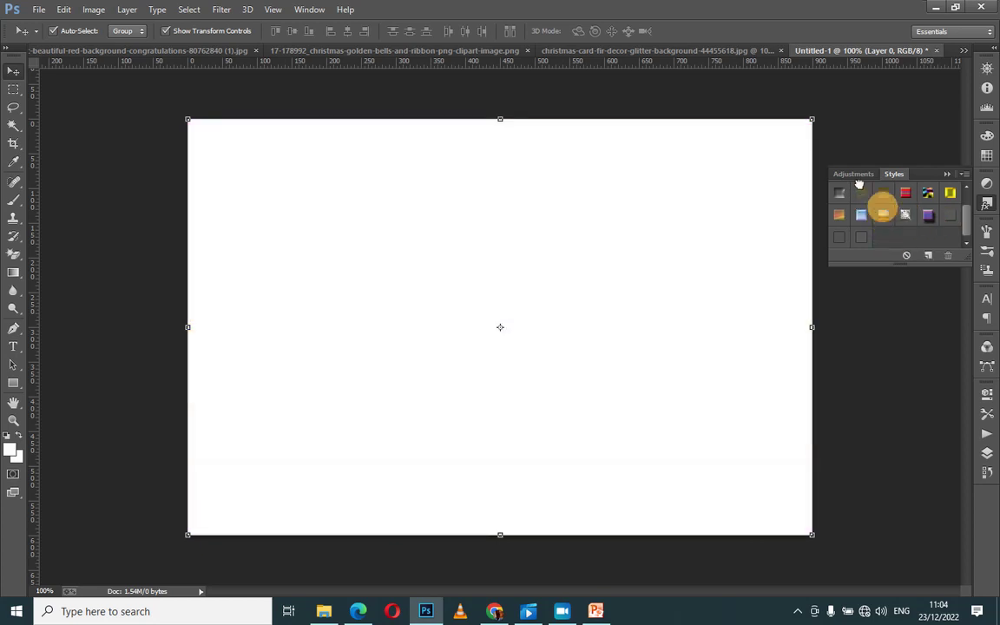
pyautogui.click(840, 193)
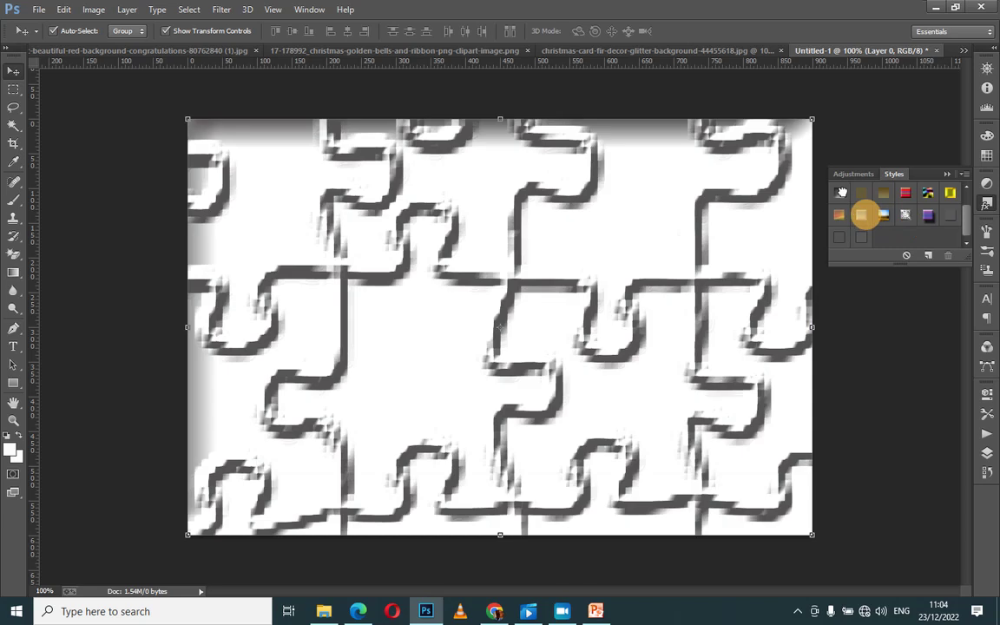
pyautogui.click(861, 216)
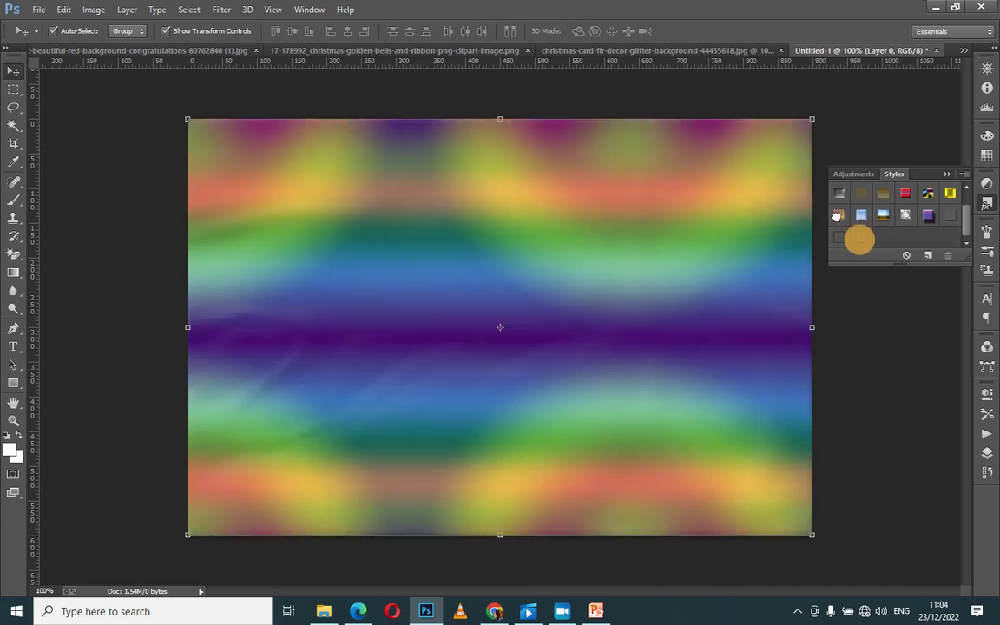
pyautogui.click(862, 215)
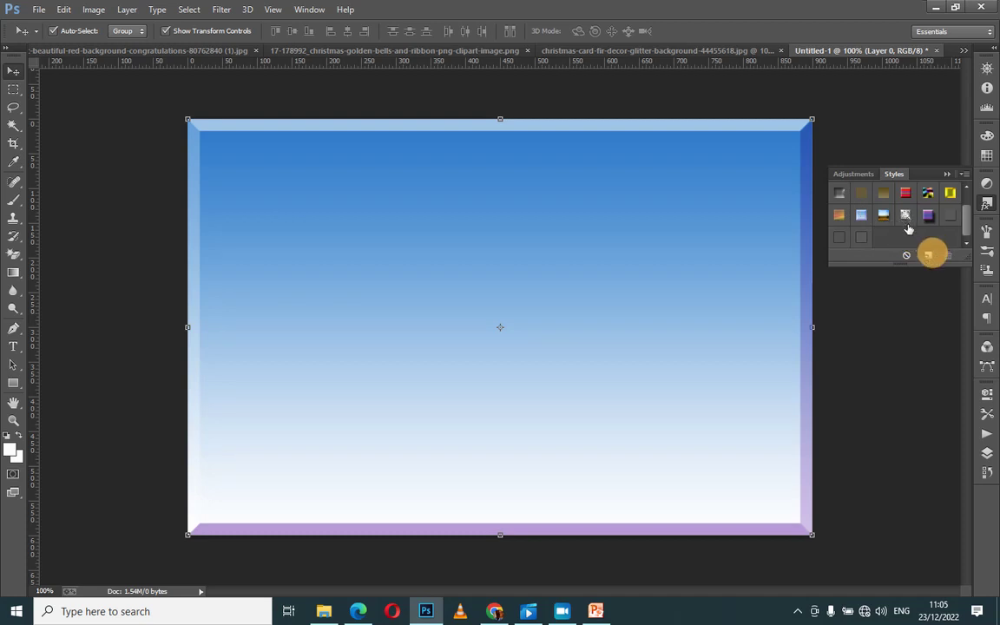
pyautogui.click(884, 217)
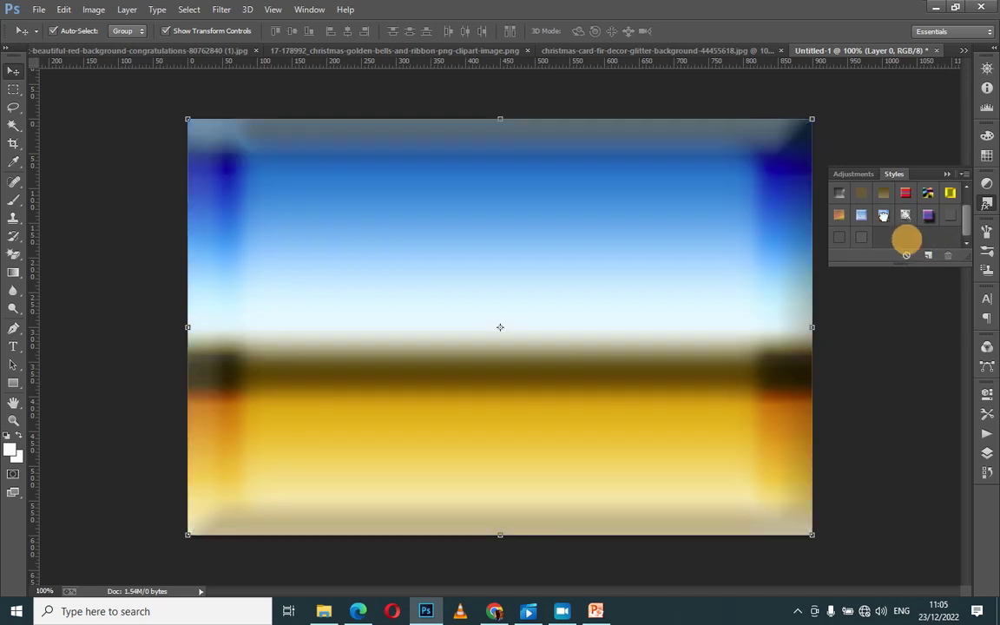
pyautogui.click(905, 214)
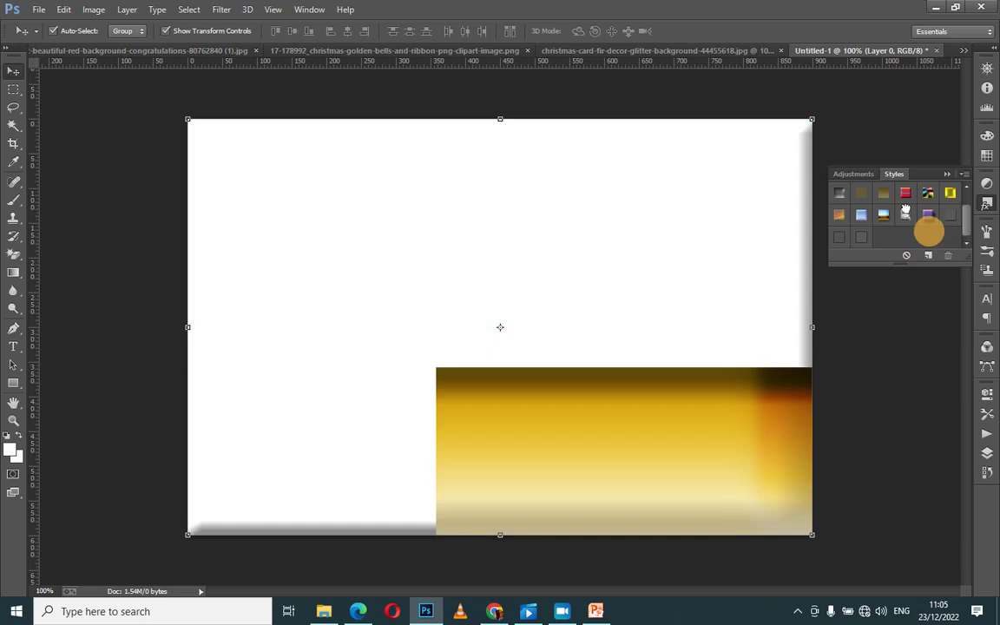
pyautogui.click(927, 214)
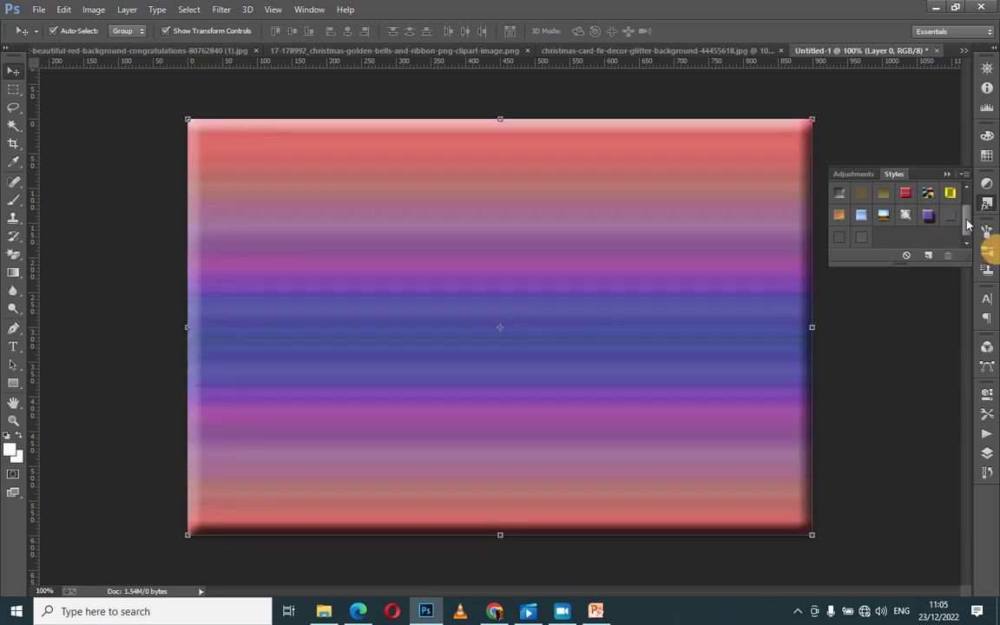
pyautogui.moveTo(969, 224); pyautogui.dragTo(967, 195)
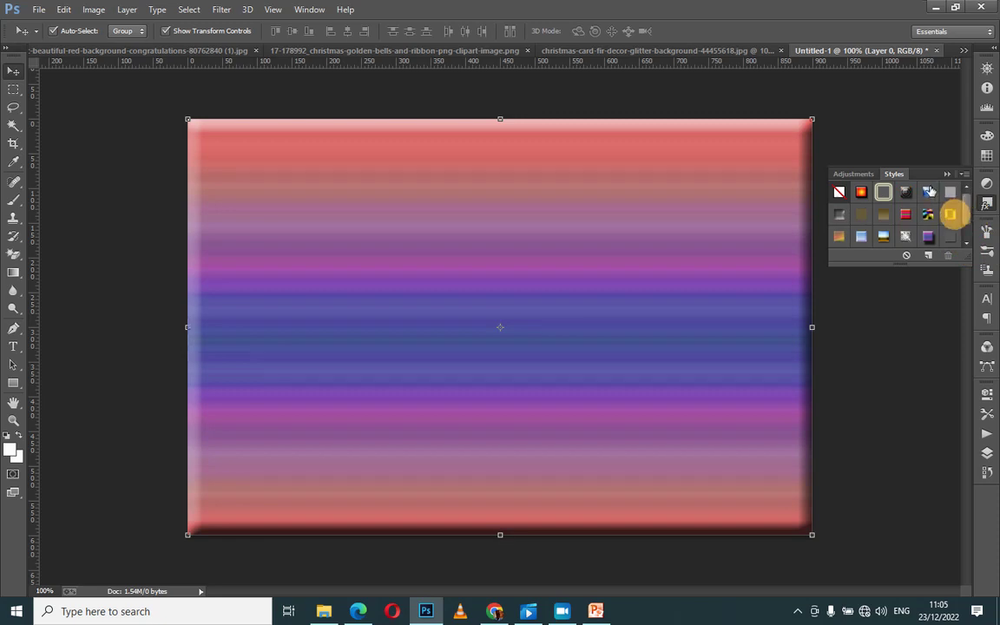
# Try more presets: Blue Glass, concentric rings, radial, Negative, puzzle and solid black.
pyautogui.click(929, 191)
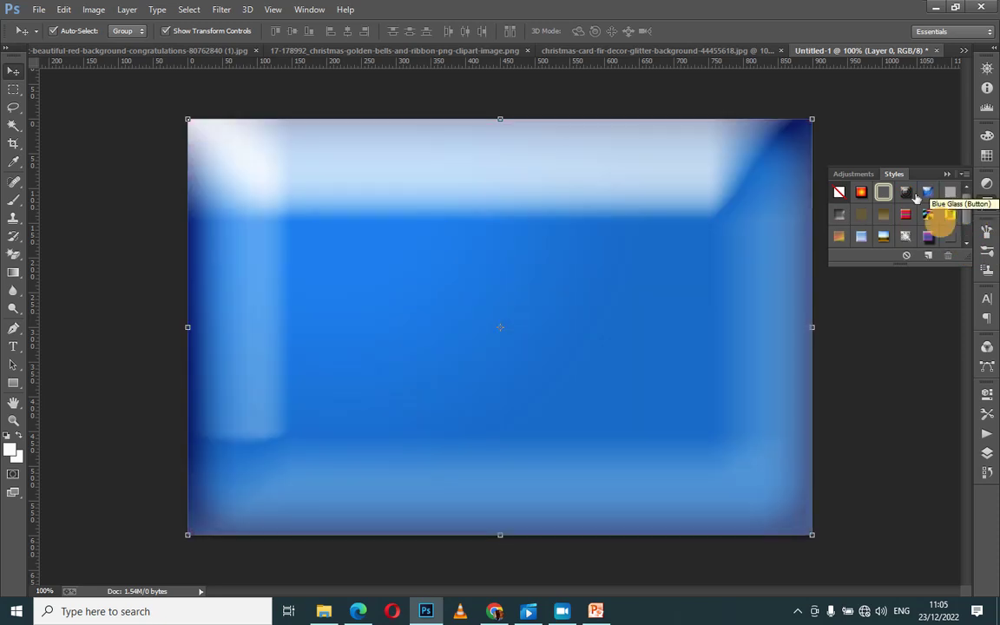
pyautogui.click(884, 191)
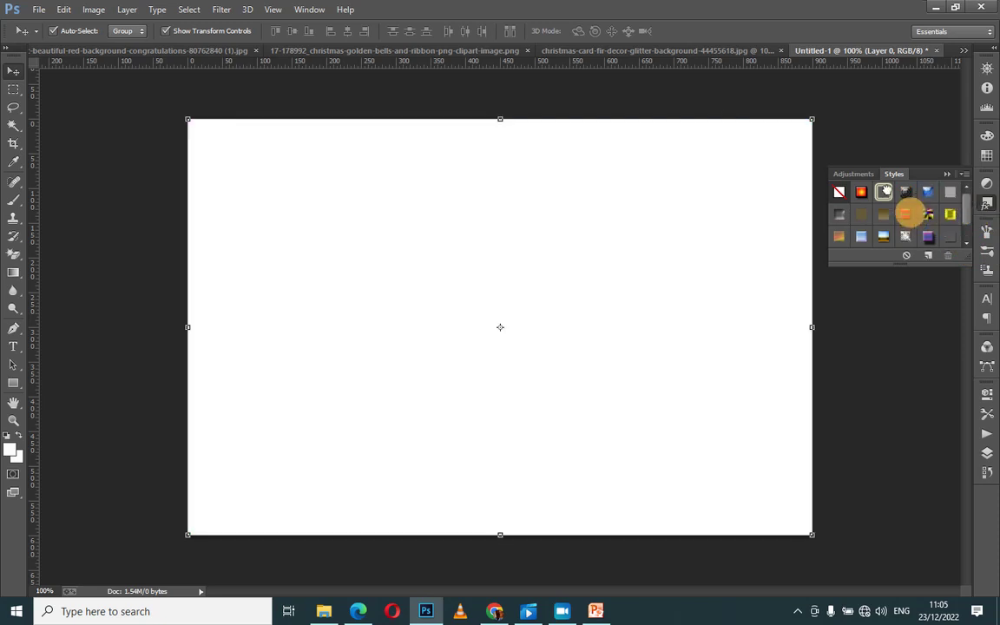
pyautogui.click(926, 213)
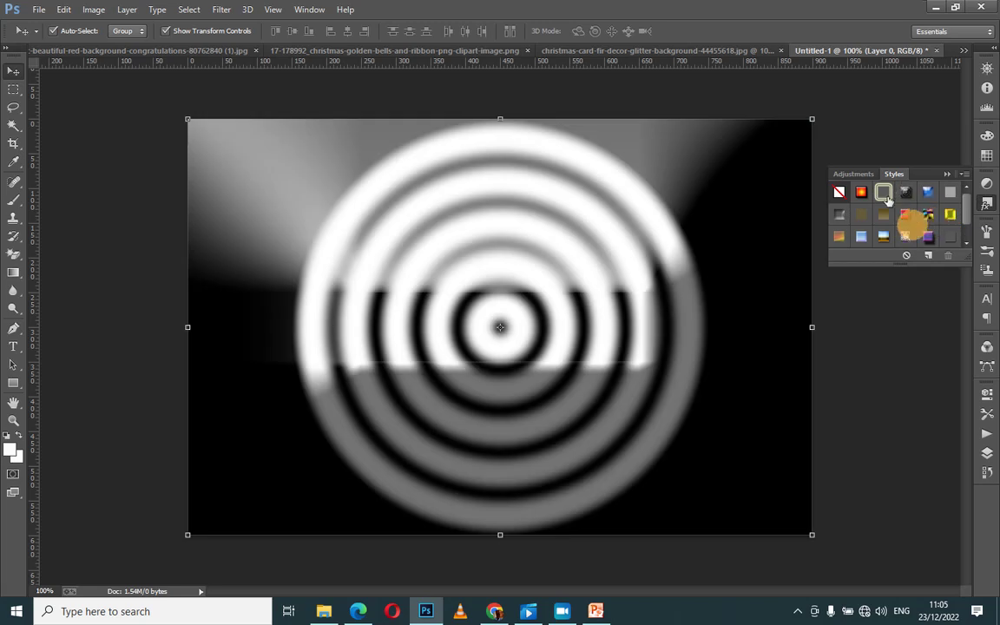
pyautogui.click(883, 214)
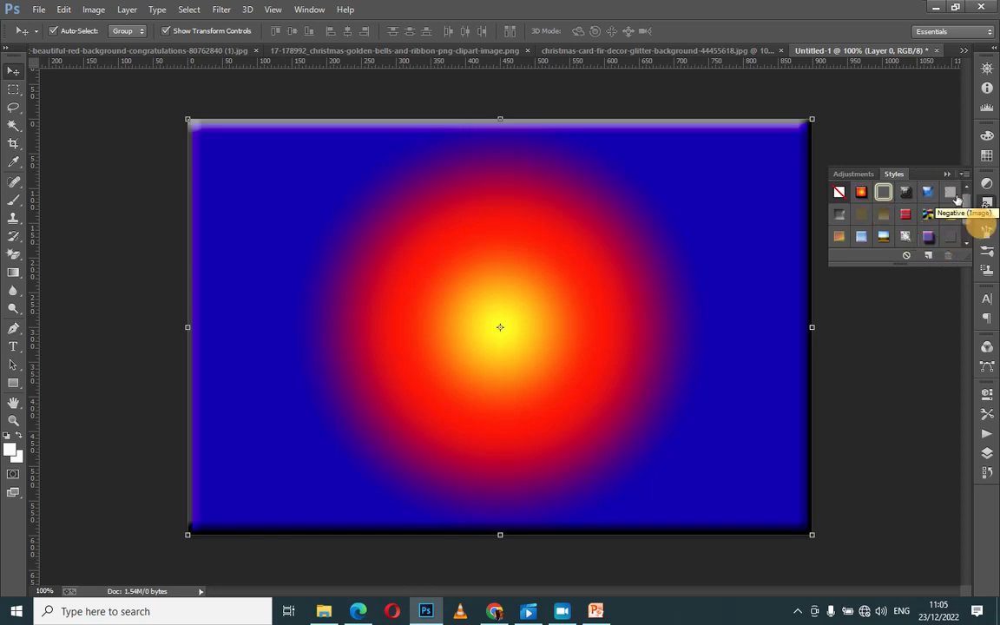
pyautogui.click(949, 192)
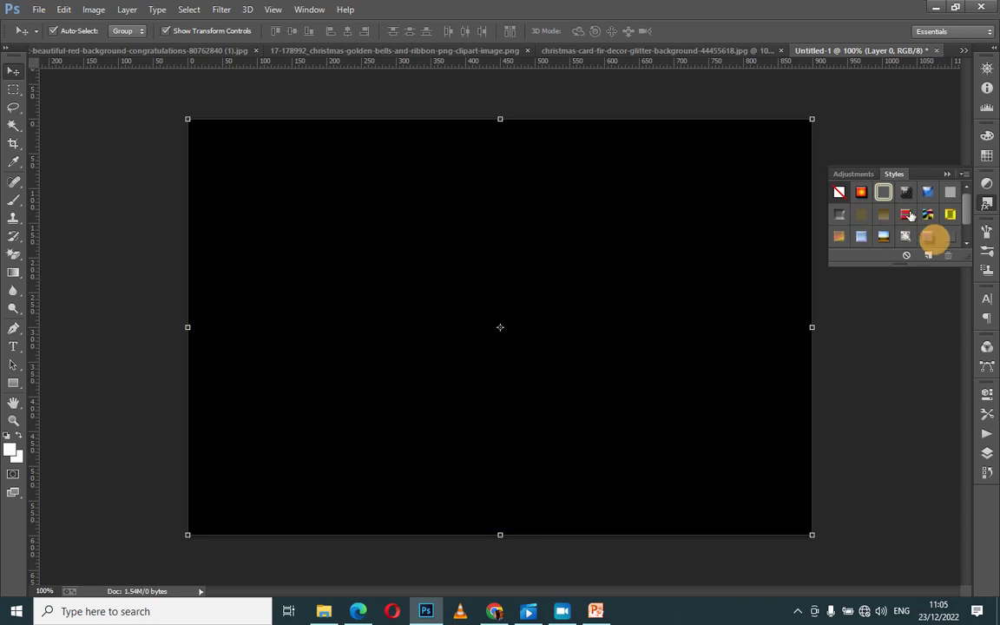
pyautogui.click(874, 217)
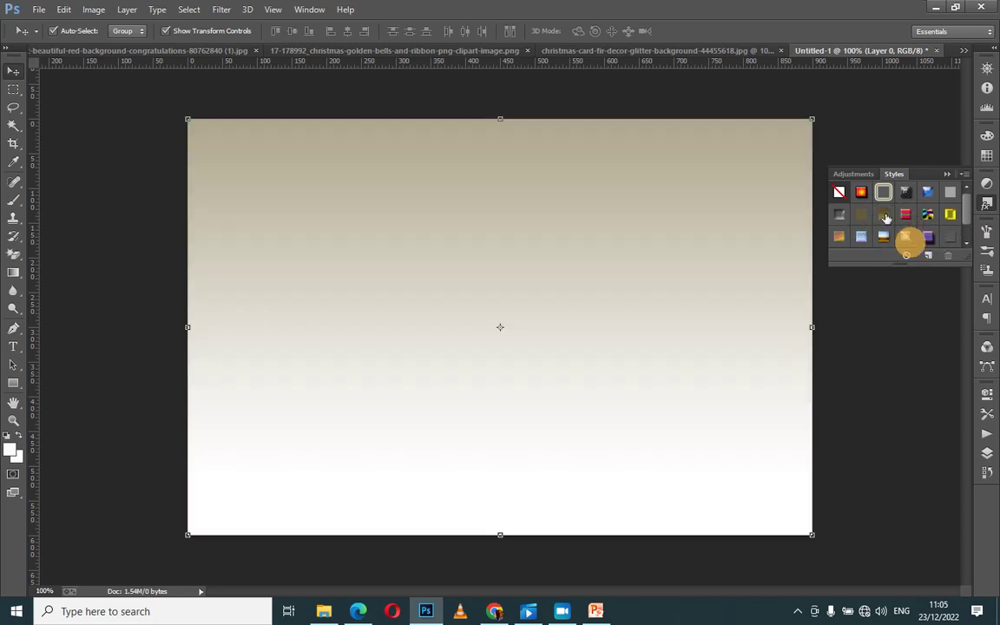
pyautogui.click(862, 214)
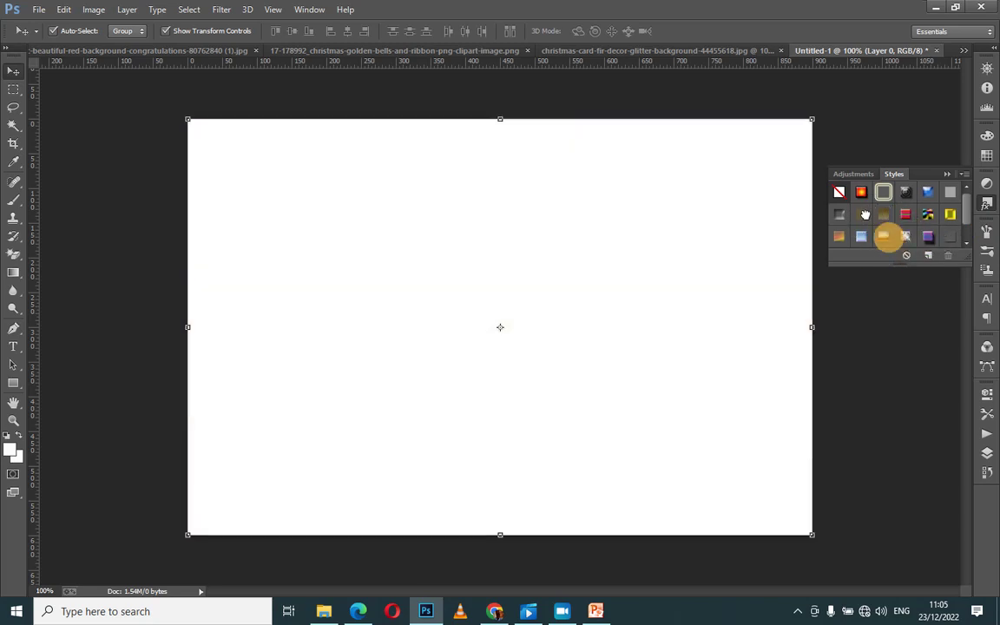
pyautogui.click(838, 214)
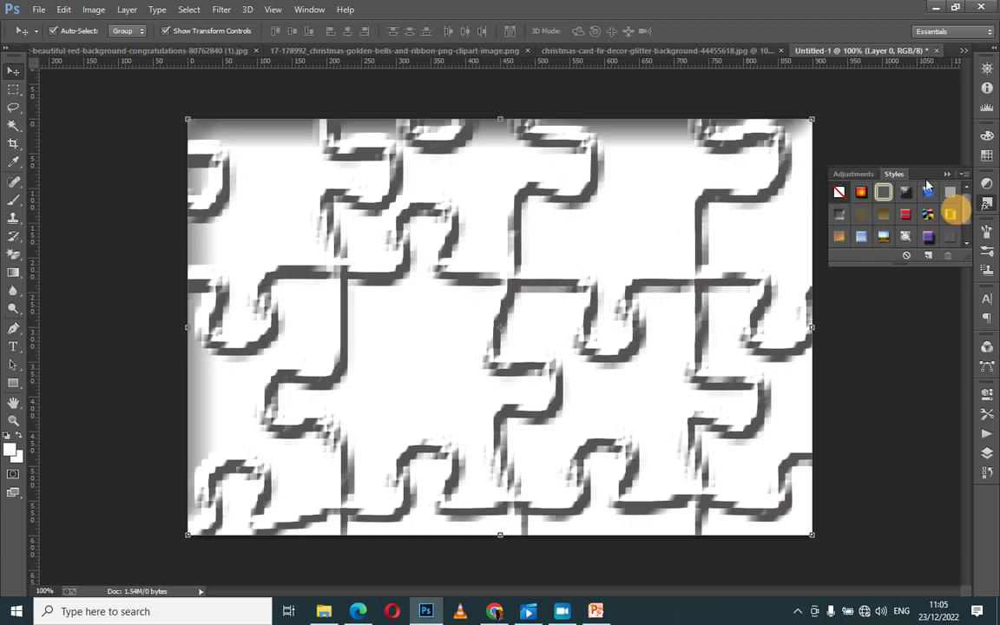
pyautogui.click(950, 189)
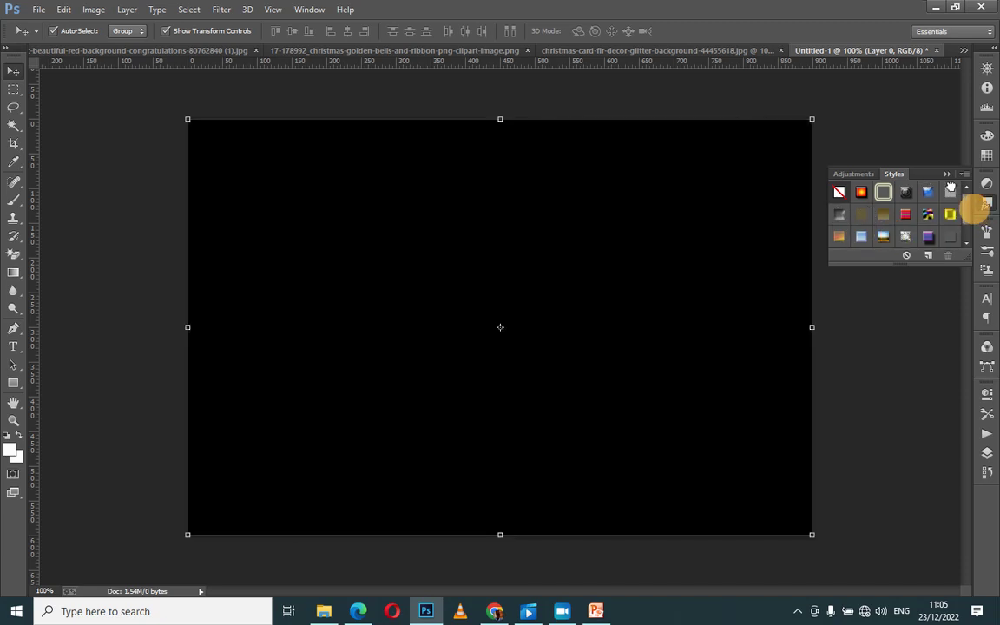
# Reapply the orange-yellow gradient style and reselect Layer 0.
pyautogui.click(951, 215)
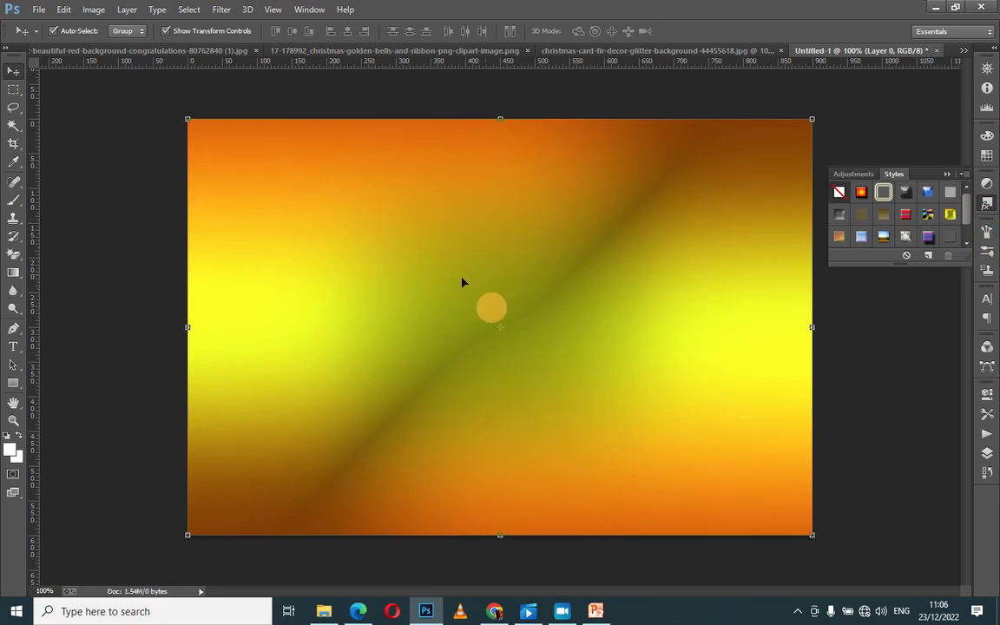
pyautogui.click(108, 118)
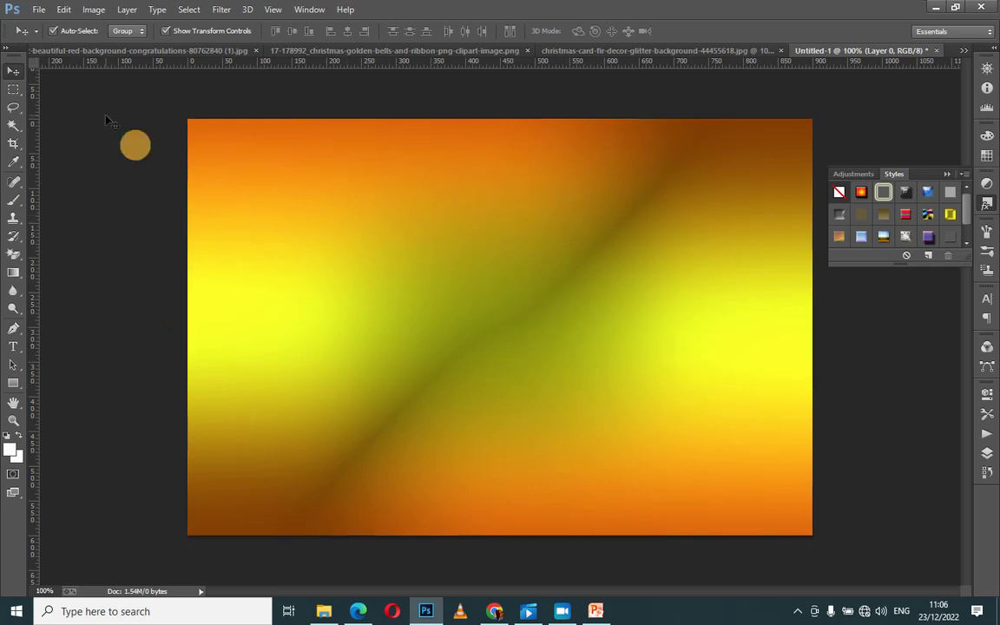
pyautogui.click(500, 272)
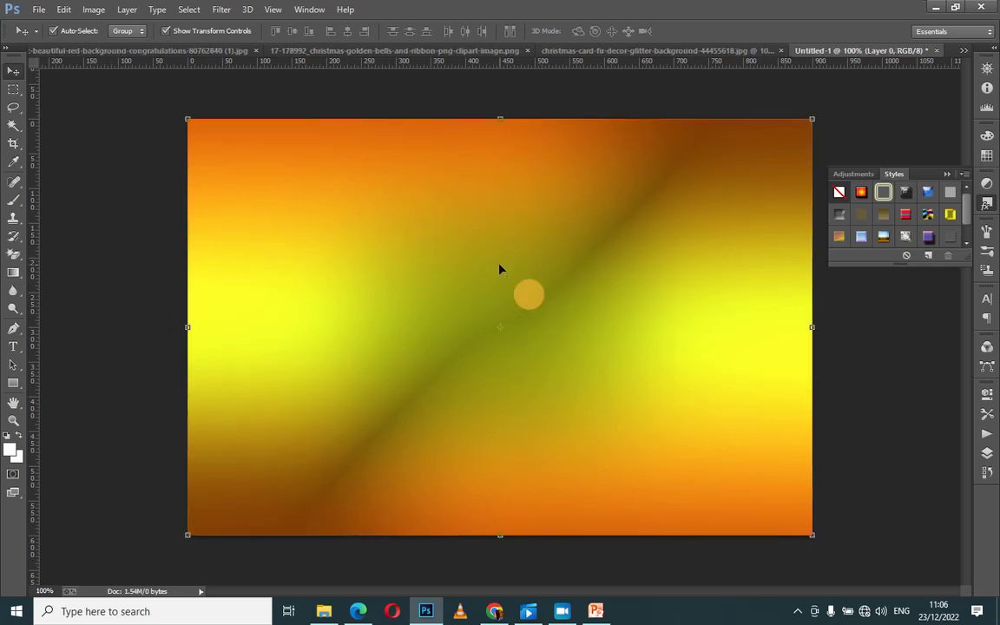
# Copy the gradient layer into the fir-branch card, accepting the colour conversion.
pyautogui.moveTo(500, 269); pyautogui.dragTo(598, 48)
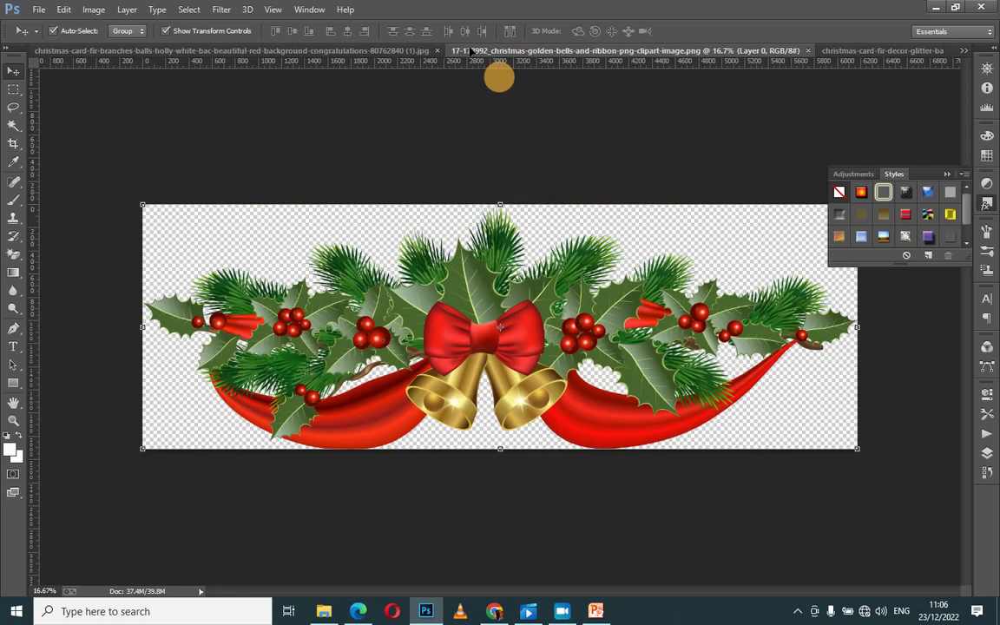
pyautogui.moveTo(598, 48)
pyautogui.mouseDown()
pyautogui.moveTo(364, 53)
pyautogui.moveTo(504, 399)
pyautogui.mouseUp()
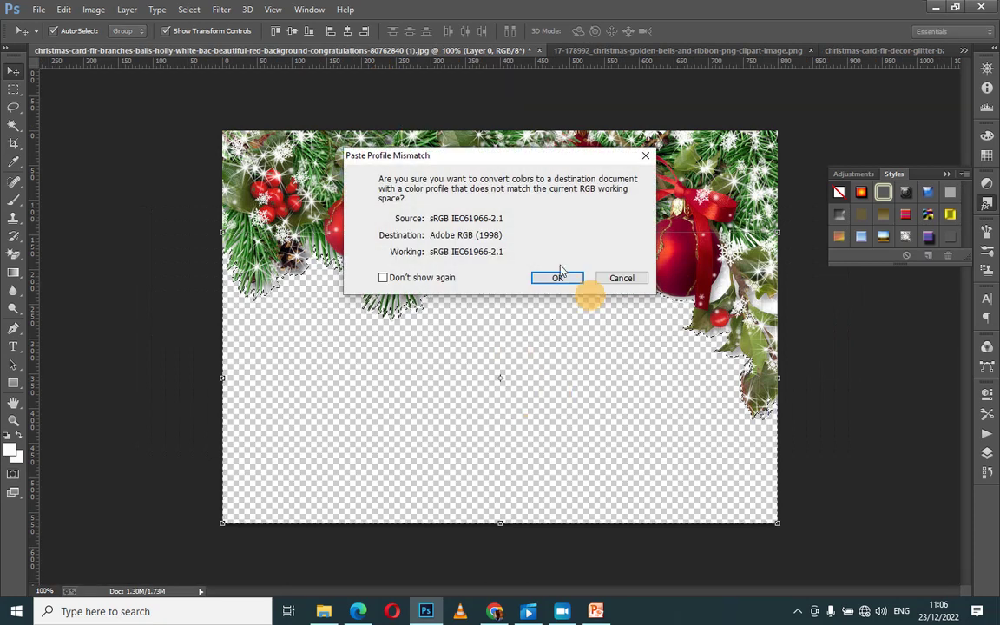
pyautogui.click(557, 279)
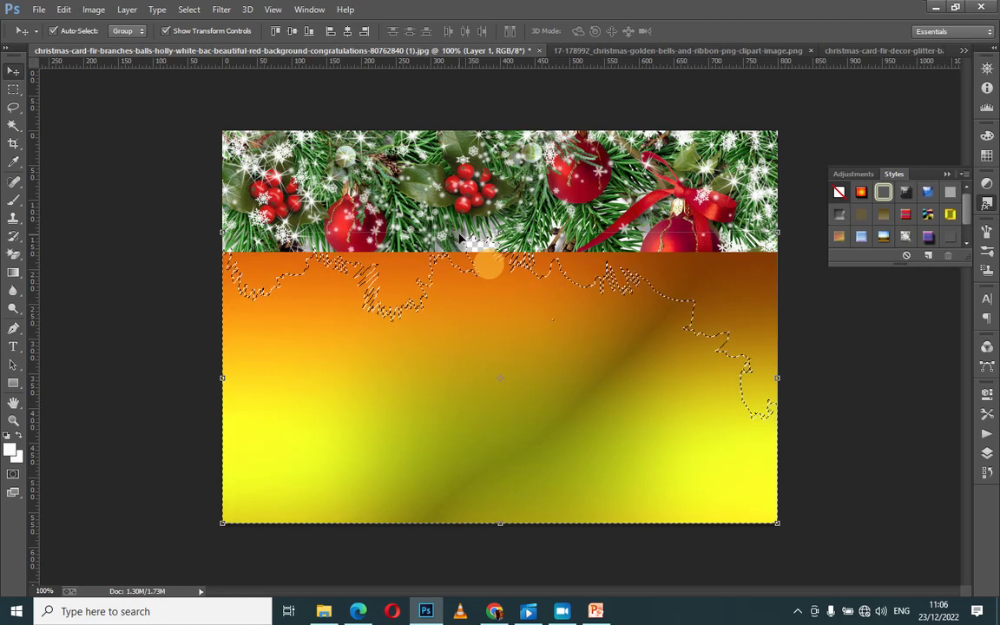
pyautogui.hotkey('ctrl', 'd')
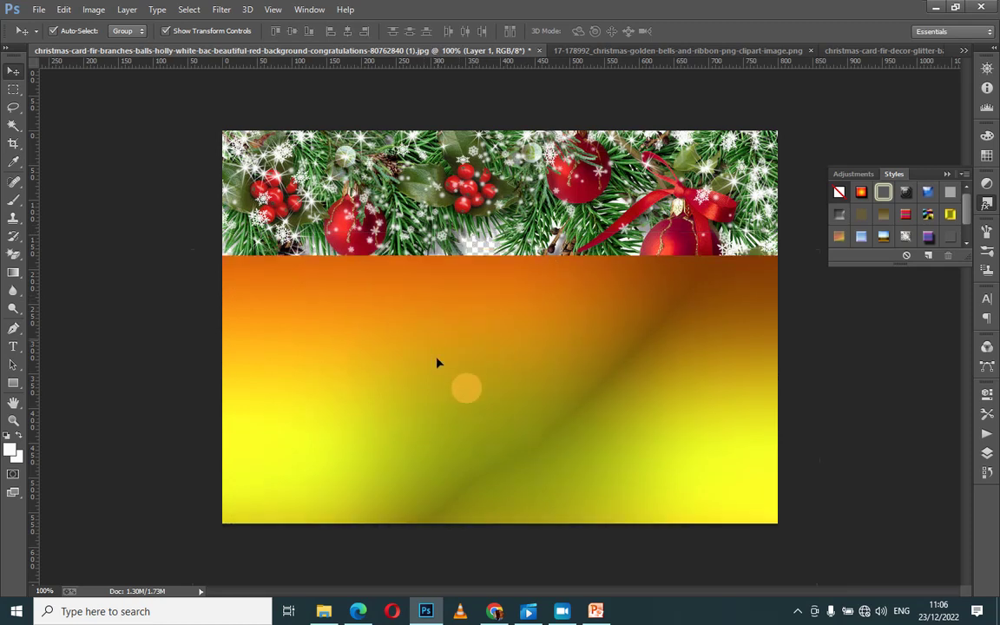
# Nudge the gradient down and send it beneath the fir-border layer with Ctrl+[.
pyautogui.moveTo(441, 307)
pyautogui.mouseDown()
pyautogui.moveTo(445, 331)
pyautogui.moveTo(444, 293)
pyautogui.mouseUp()
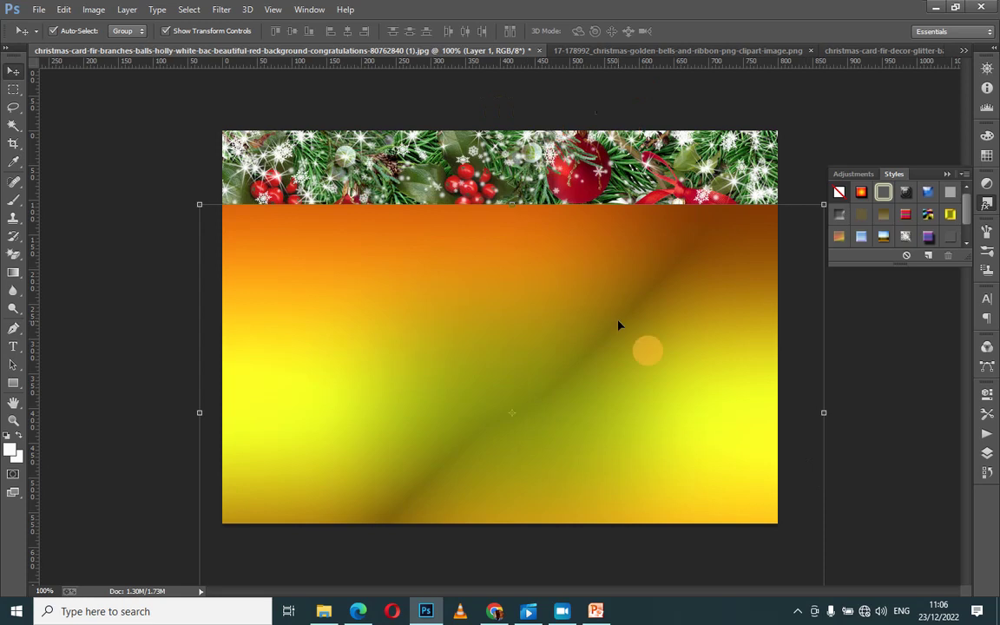
pyautogui.click(987, 452)
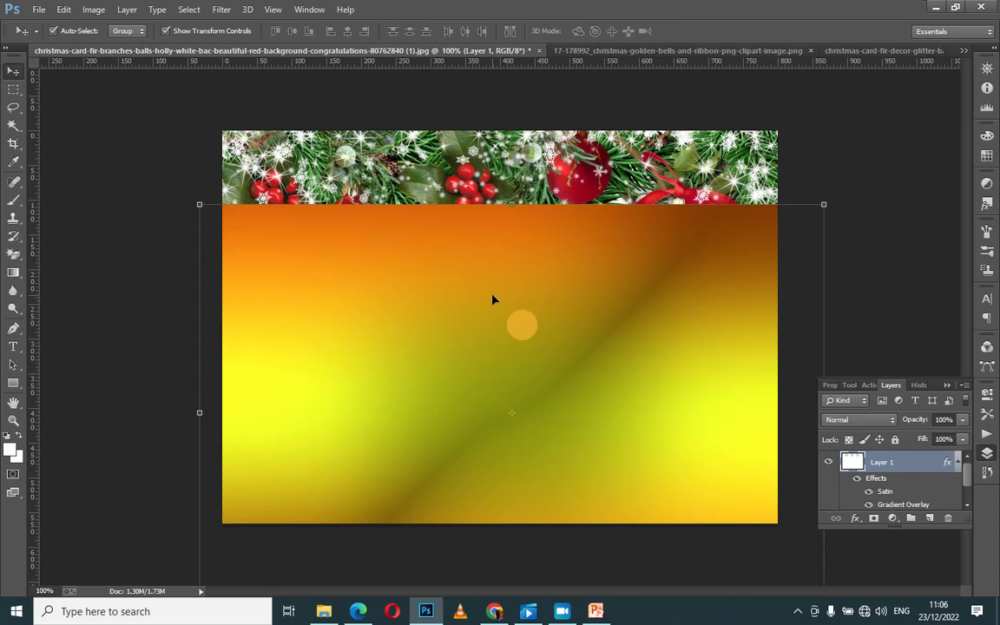
pyautogui.hotkey('ctrl', '[')
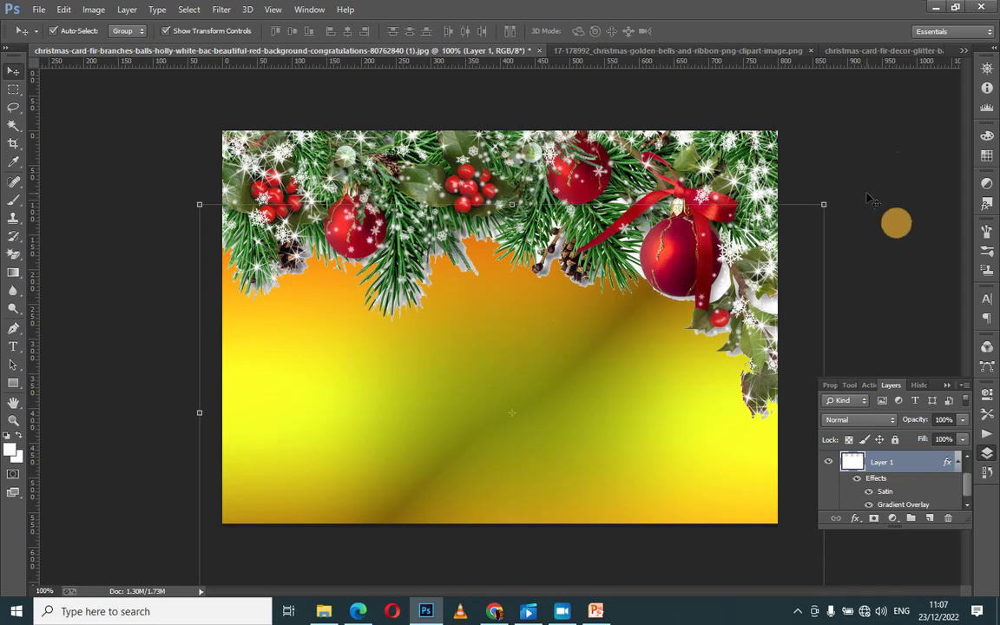
# Drag the gradient Layer 1 upward until it covers the whole card behind the border.
pyautogui.click(897, 156)
pyautogui.click(524, 395)
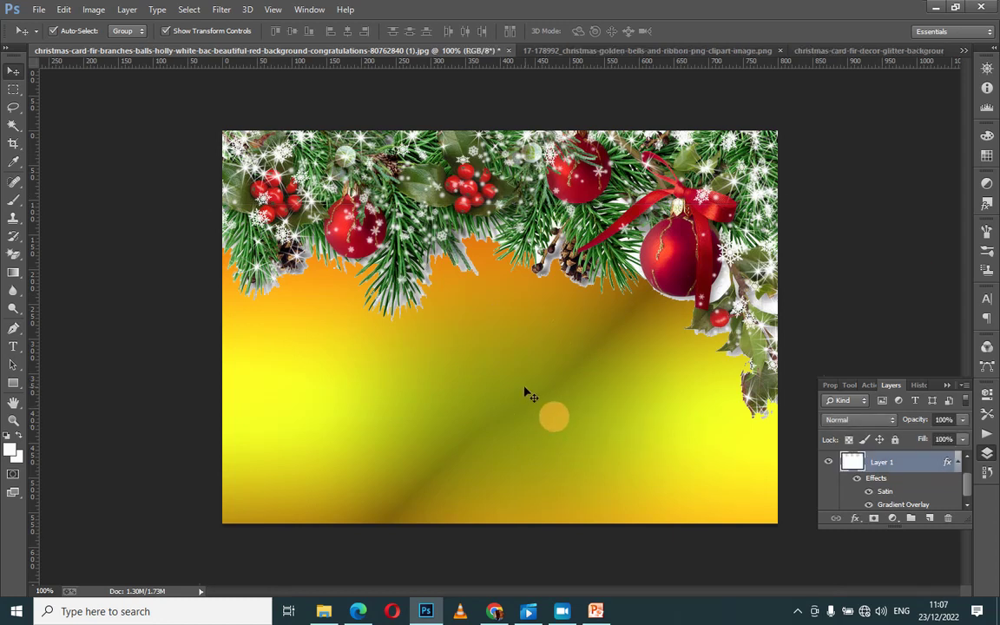
pyautogui.moveTo(519, 356)
pyautogui.mouseDown()
pyautogui.moveTo(516, 287)
pyautogui.moveTo(518, 317)
pyautogui.mouseUp()
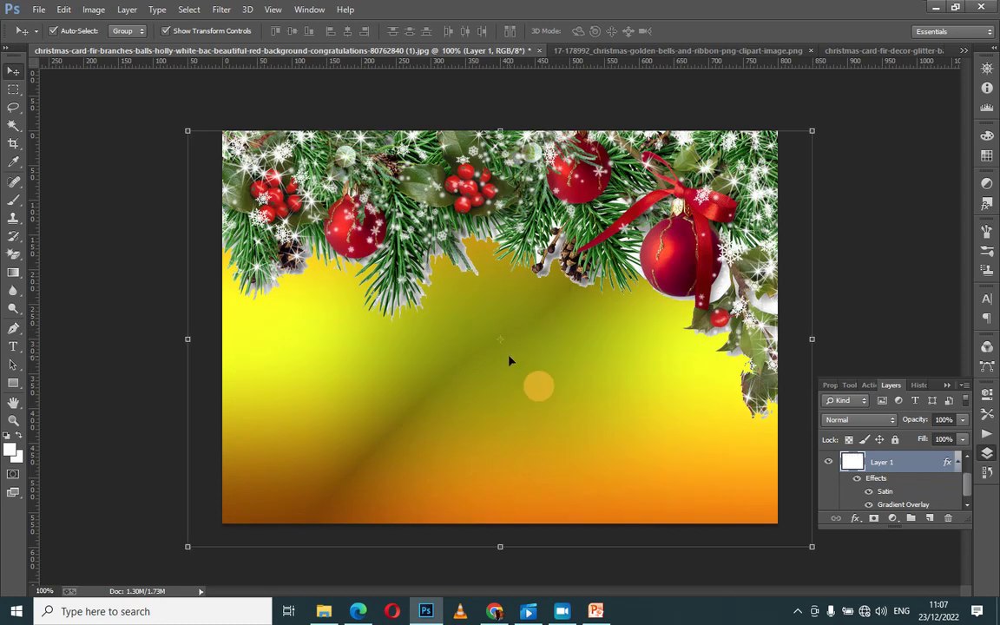
pyautogui.moveTo(509, 361); pyautogui.dragTo(509, 350)
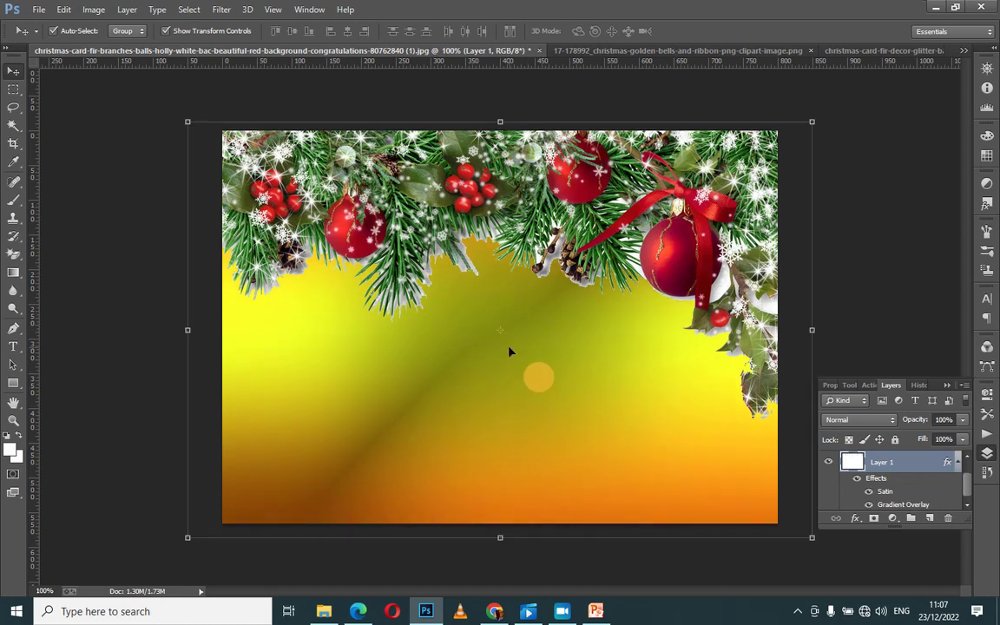
pyautogui.click(795, 250)
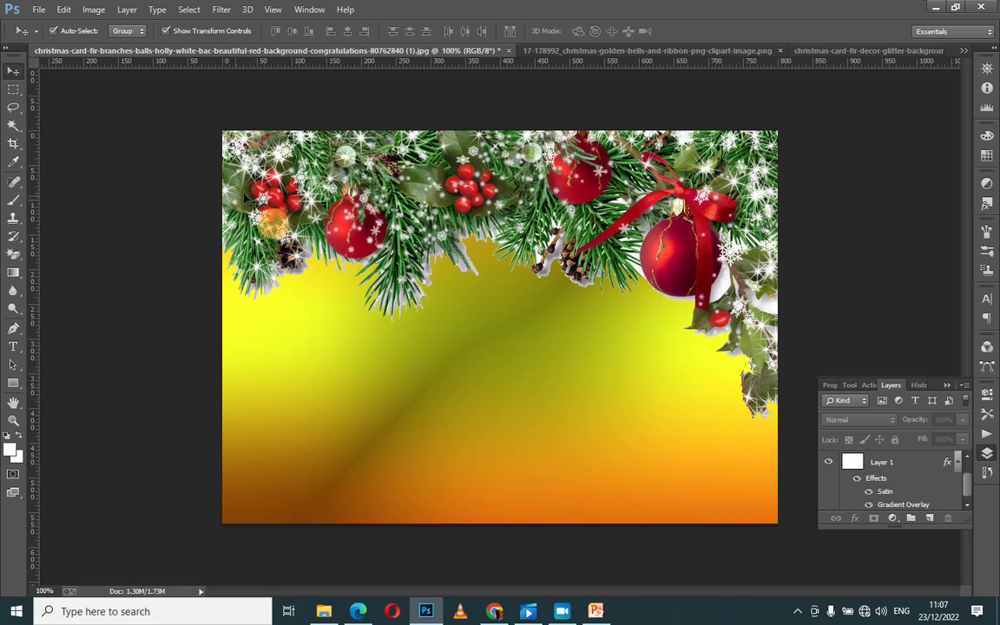
pyautogui.click(13, 124)
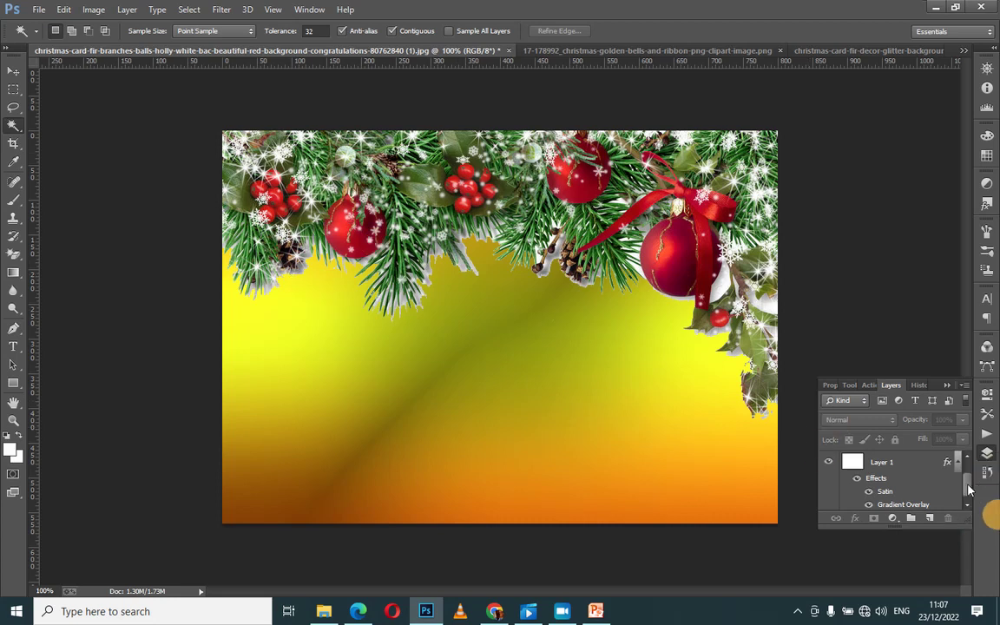
pyautogui.moveTo(965, 502); pyautogui.dragTo(966, 459)
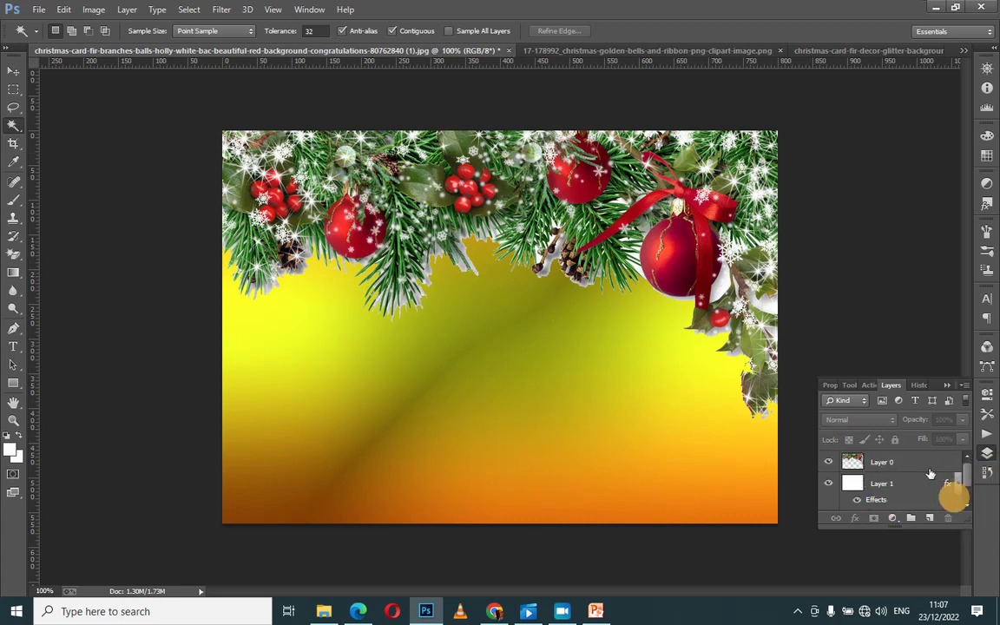
pyautogui.click(929, 464)
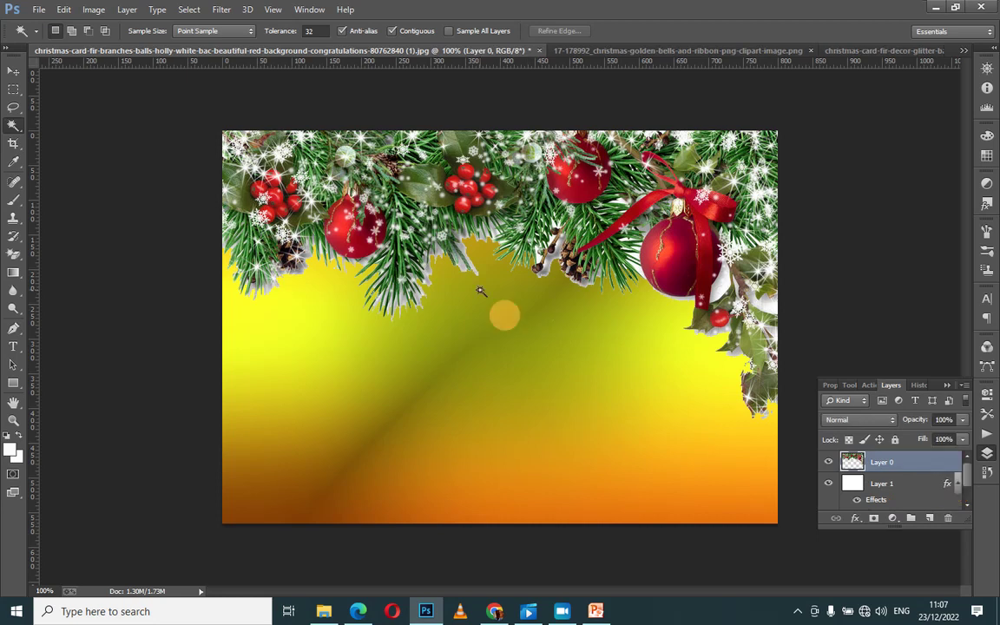
pyautogui.click(318, 298)
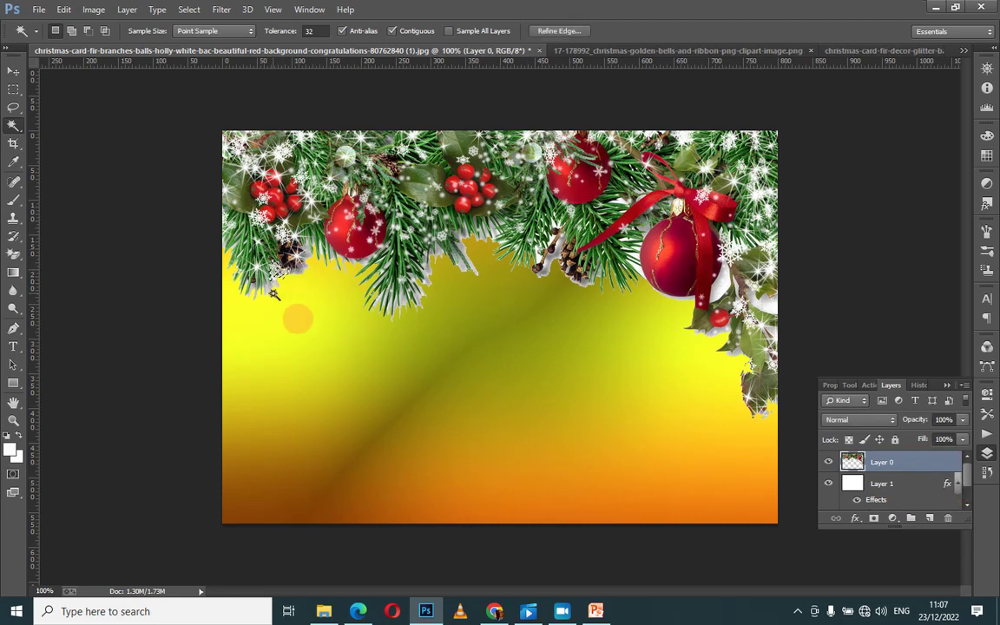
pyautogui.click(272, 292)
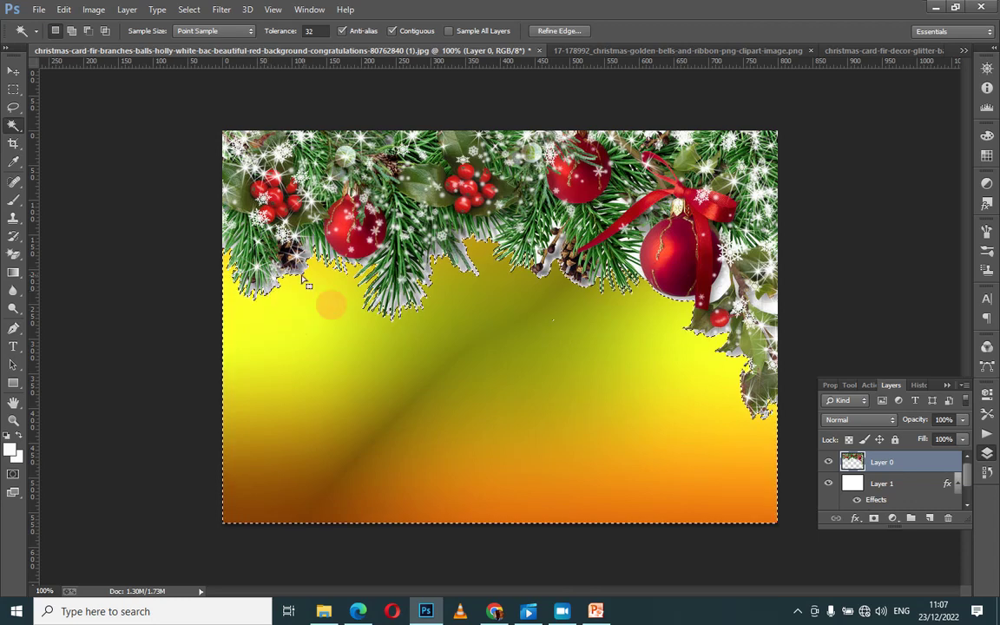
pyautogui.hotkey('ctrl', 'd')
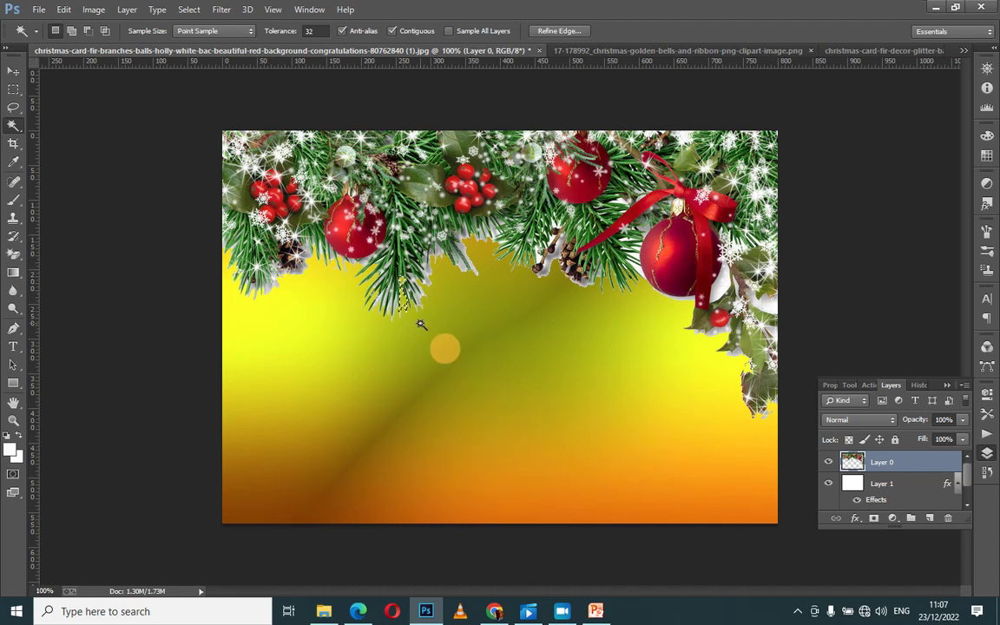
pyautogui.hotkey('ctrl', 'd')
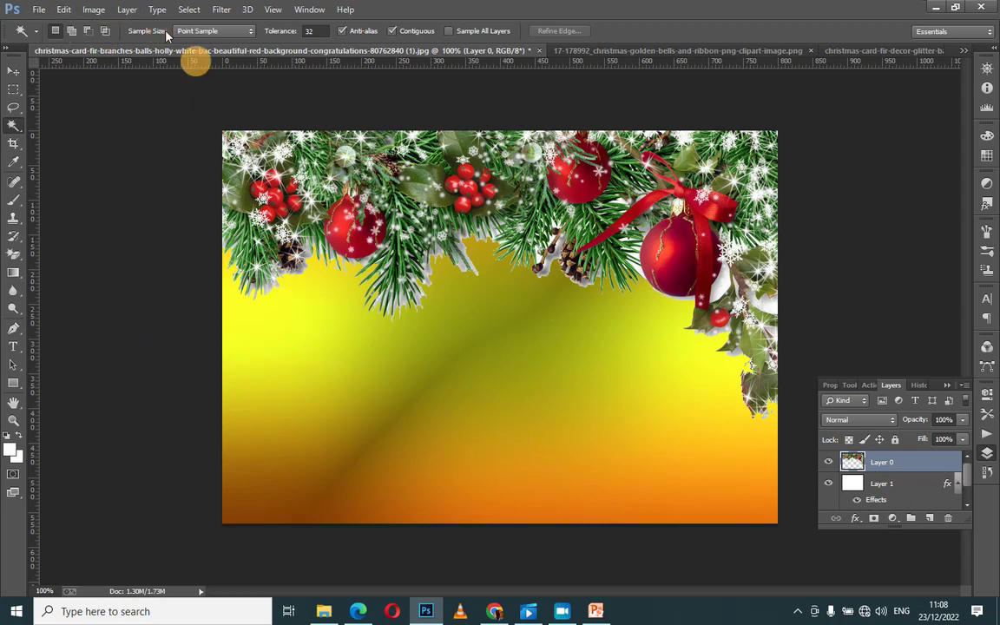
# Drag the golden bells garland from its PNG into the card as Layer 2.
pyautogui.click(838, 50)
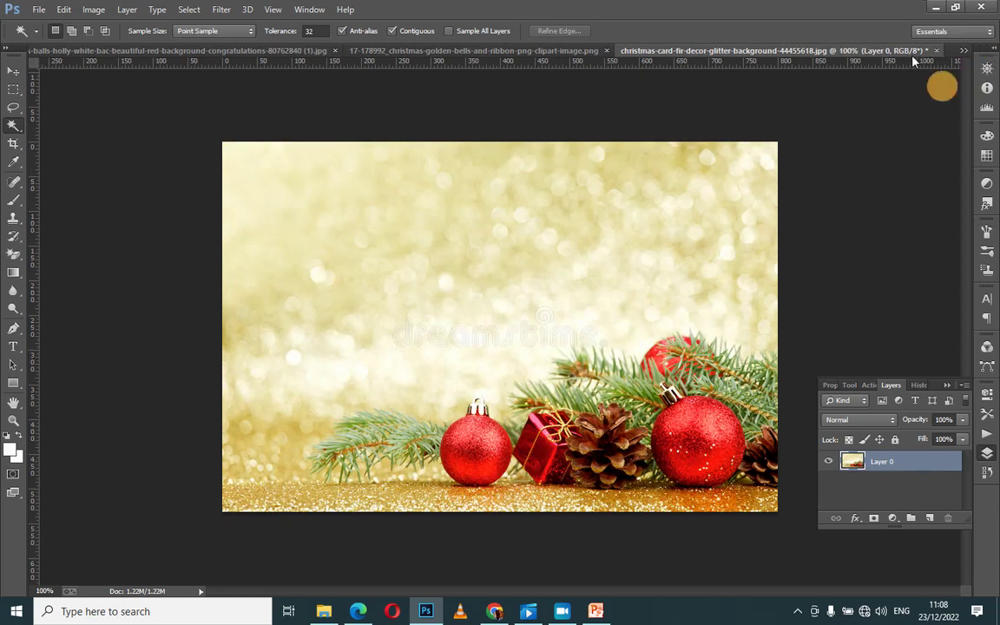
pyautogui.click(516, 50)
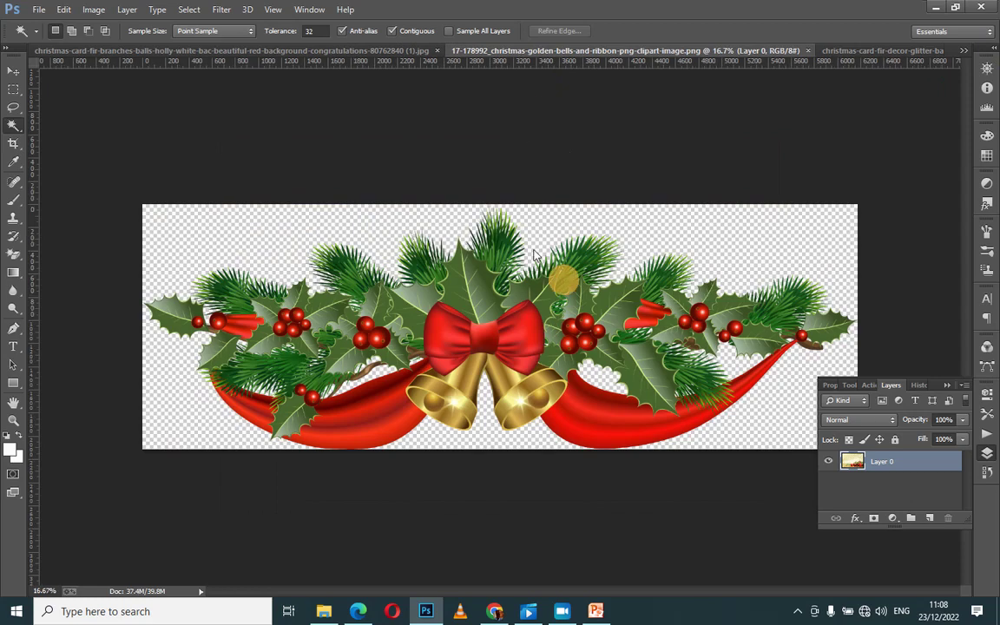
pyautogui.click(13, 71)
pyautogui.moveTo(373, 308)
pyautogui.mouseDown()
pyautogui.moveTo(262, 214)
pyautogui.moveTo(163, 25)
pyautogui.mouseUp()
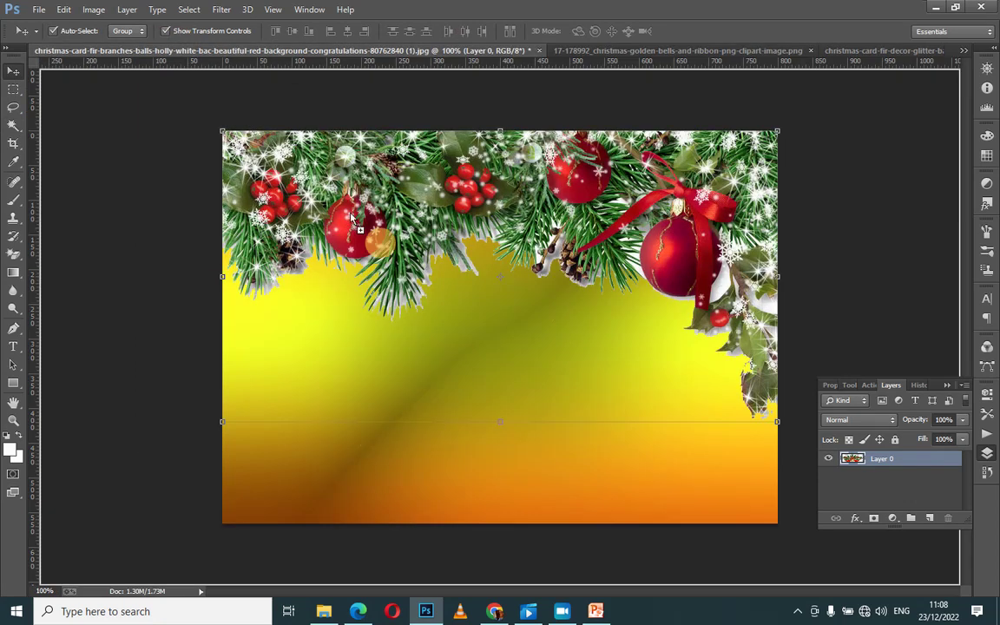
pyautogui.moveTo(163, 24)
pyautogui.mouseDown()
pyautogui.moveTo(371, 279)
pyautogui.moveTo(339, 442)
pyautogui.mouseUp()
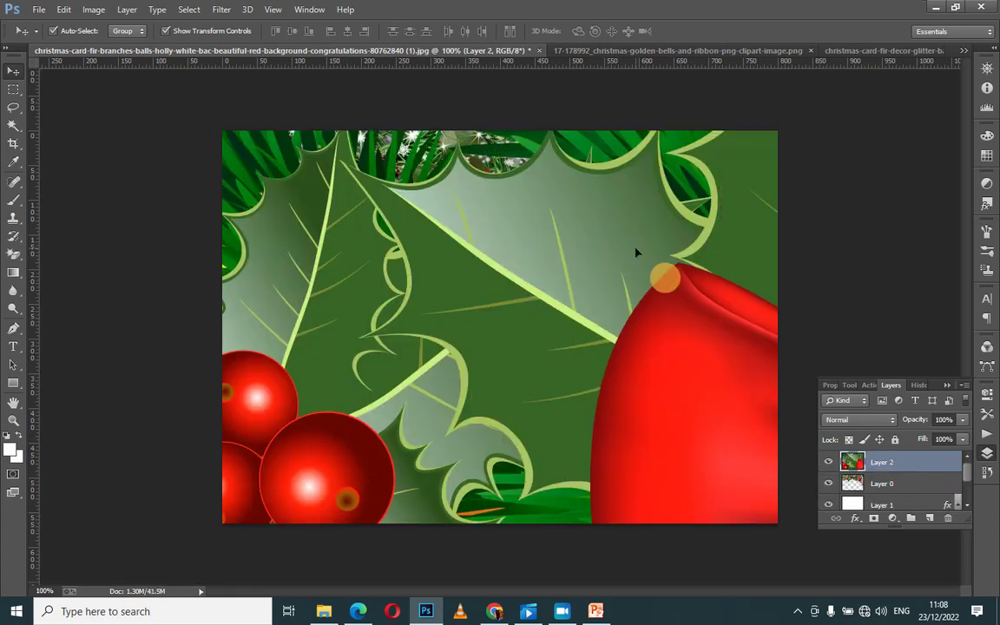
# Zoom out, hide the Layers panel, and scale the oversized garland down.
pyautogui.hotkey('ctrl', '-')
pyautogui.hotkey('ctrl', '-')
pyautogui.hotkey('ctrl', '-')
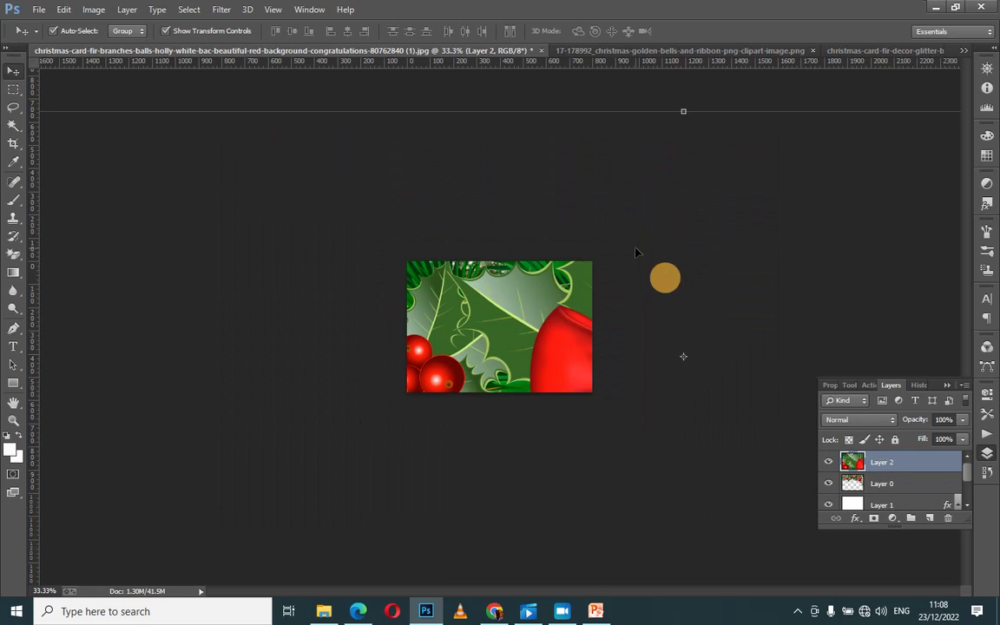
pyautogui.hotkey('ctrl', '-')
pyautogui.hotkey('ctrl', '-')
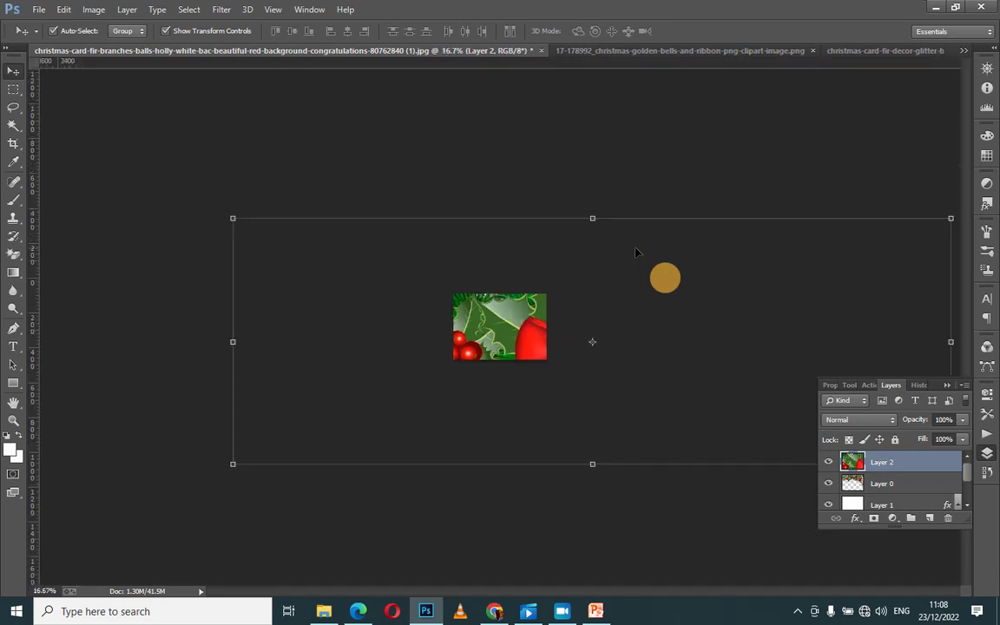
pyautogui.hotkey('ctrl', '-')
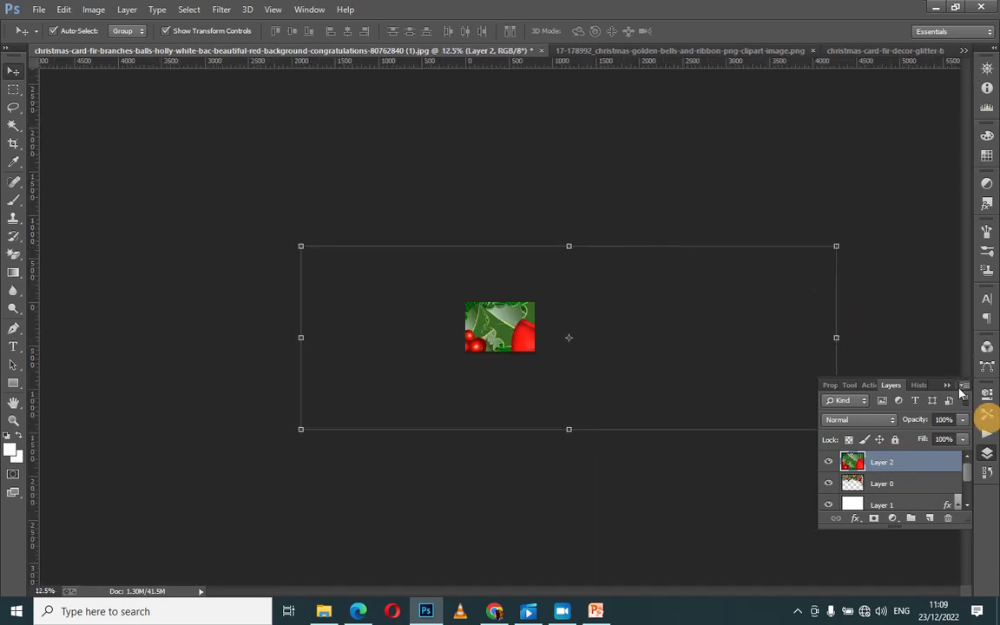
pyautogui.press('F7')
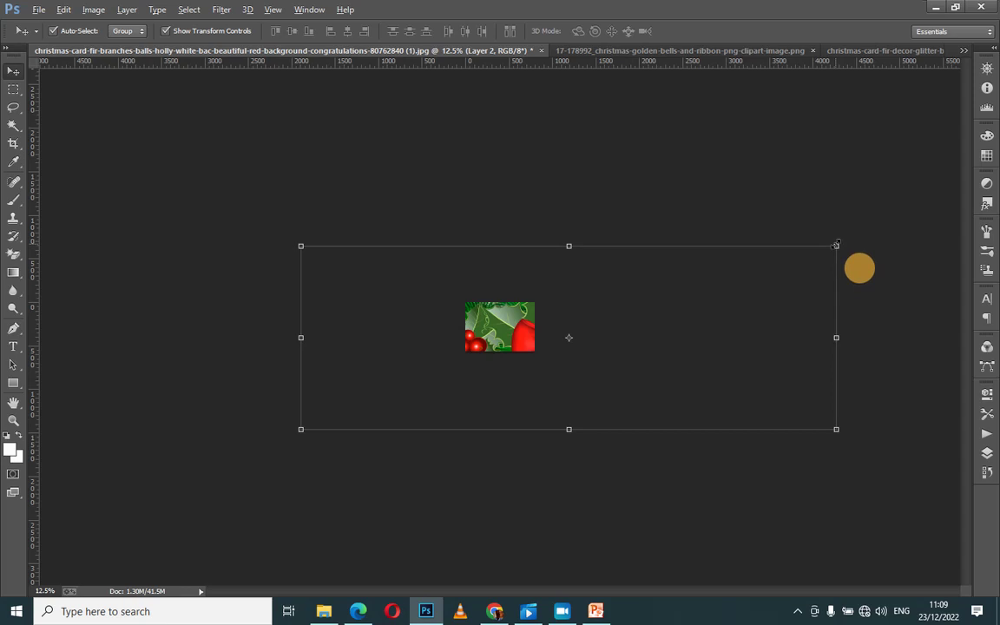
pyautogui.click(835, 246)
pyautogui.moveTo(835, 245)
pyautogui.mouseDown()
pyautogui.moveTo(761, 271)
pyautogui.moveTo(603, 296)
pyautogui.mouseUp()
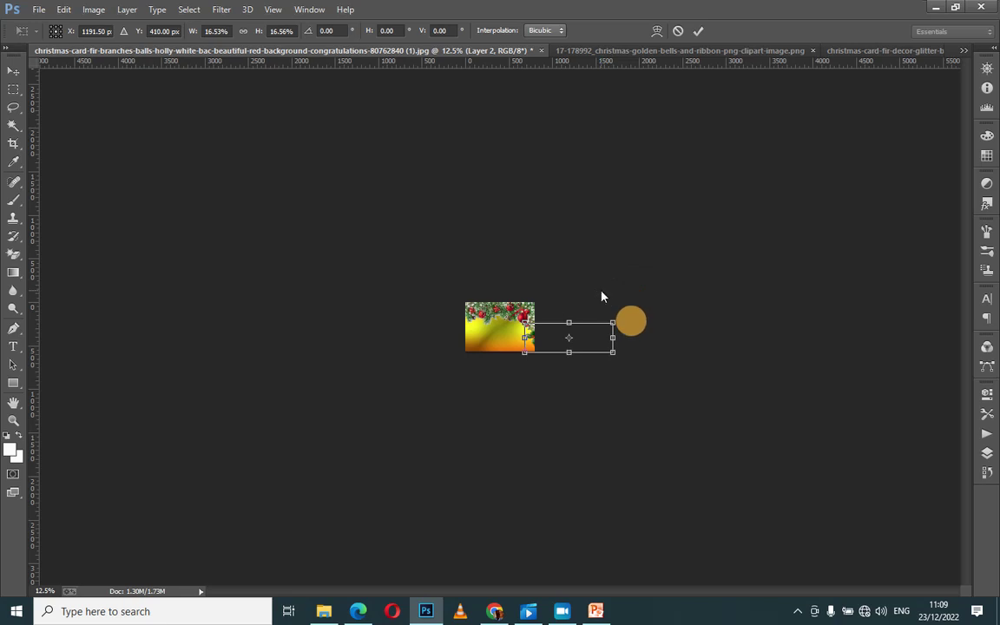
pyautogui.click(697, 30)
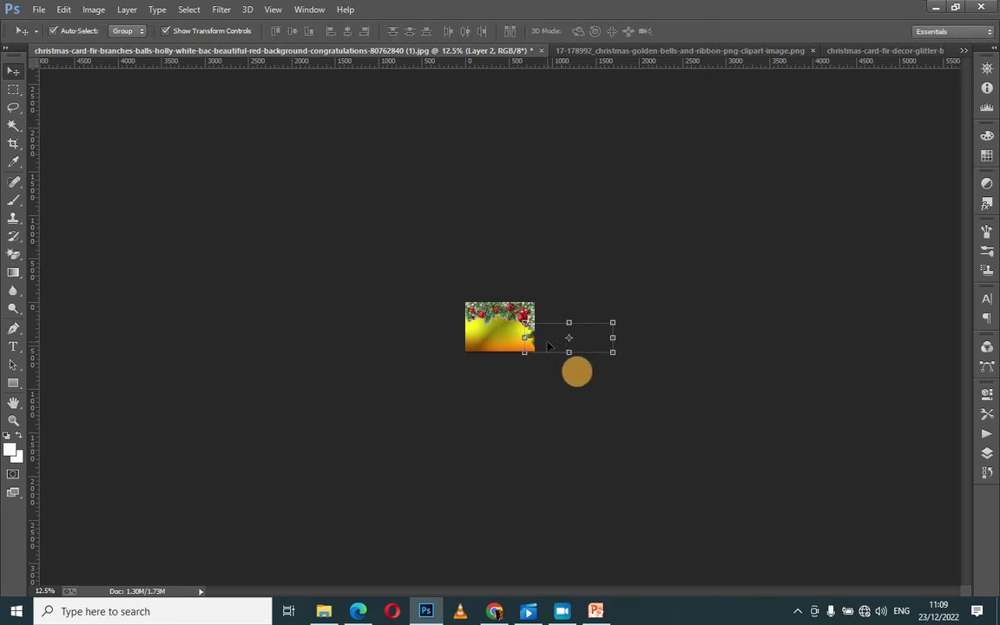
# Move the garland into the card's lower half, shrink it to about 46%, zoom back in.
pyautogui.moveTo(527, 338); pyautogui.dragTo(480, 345)
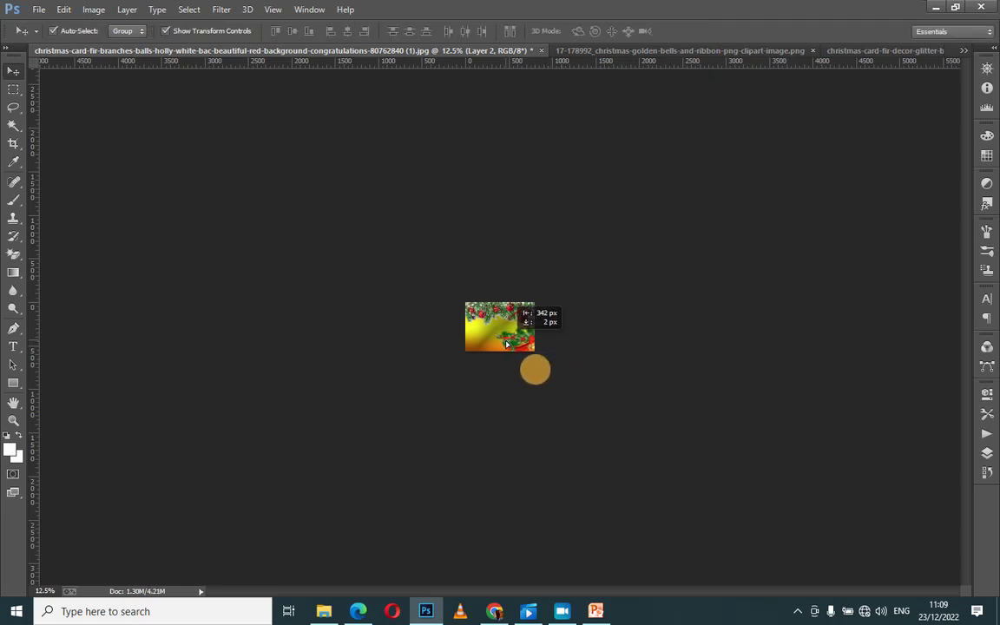
pyautogui.moveTo(475, 345); pyautogui.dragTo(482, 344)
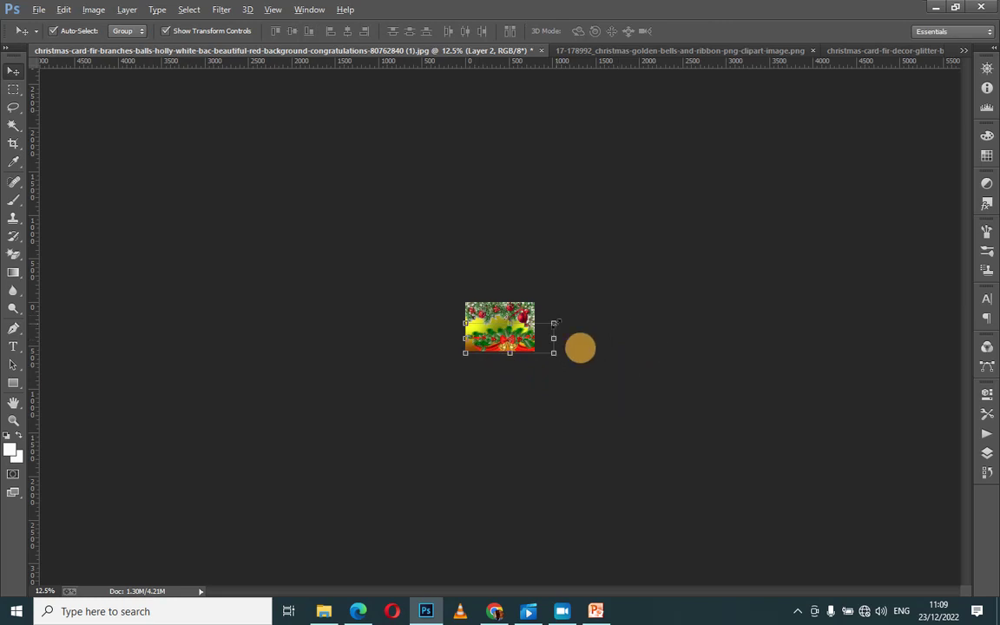
pyautogui.moveTo(553, 322); pyautogui.dragTo(530, 331)
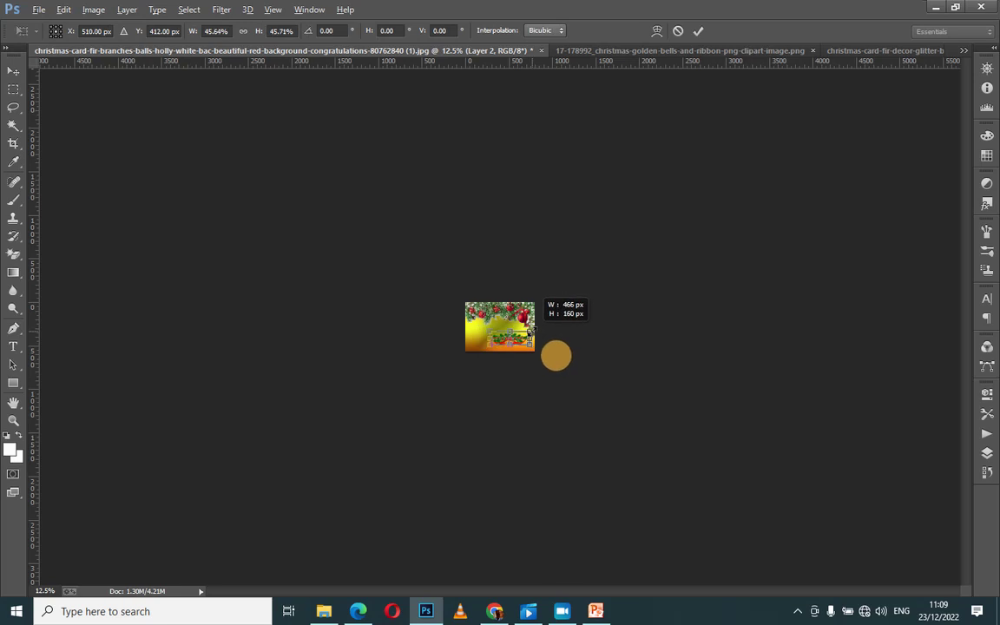
pyautogui.click(698, 31)
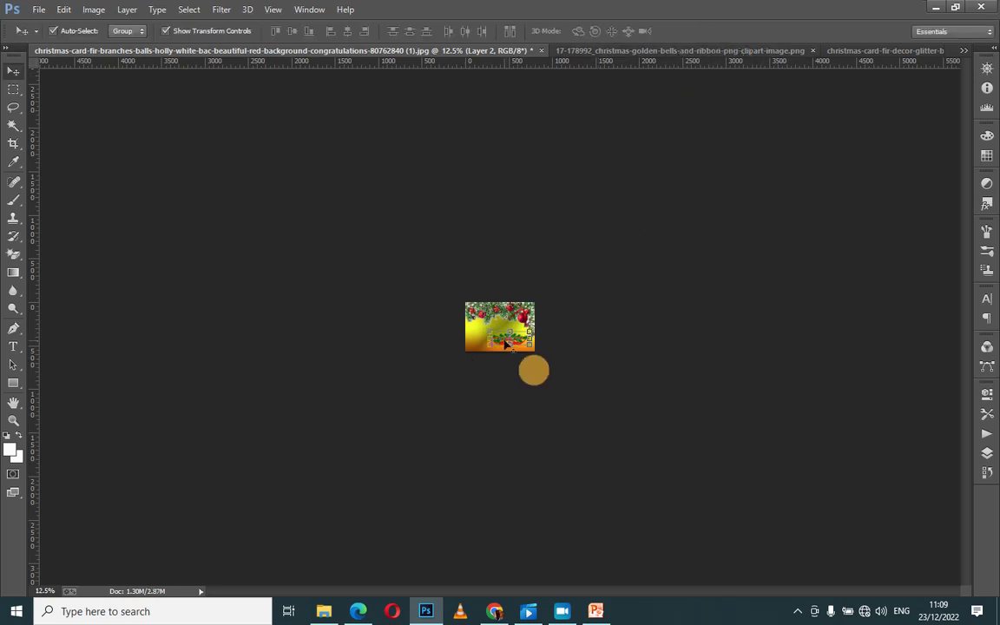
pyautogui.hotkey('ctrl', '+')
pyautogui.hotkey('ctrl', '+')
pyautogui.hotkey('ctrl', '+')
pyautogui.hotkey('ctrl', '+')
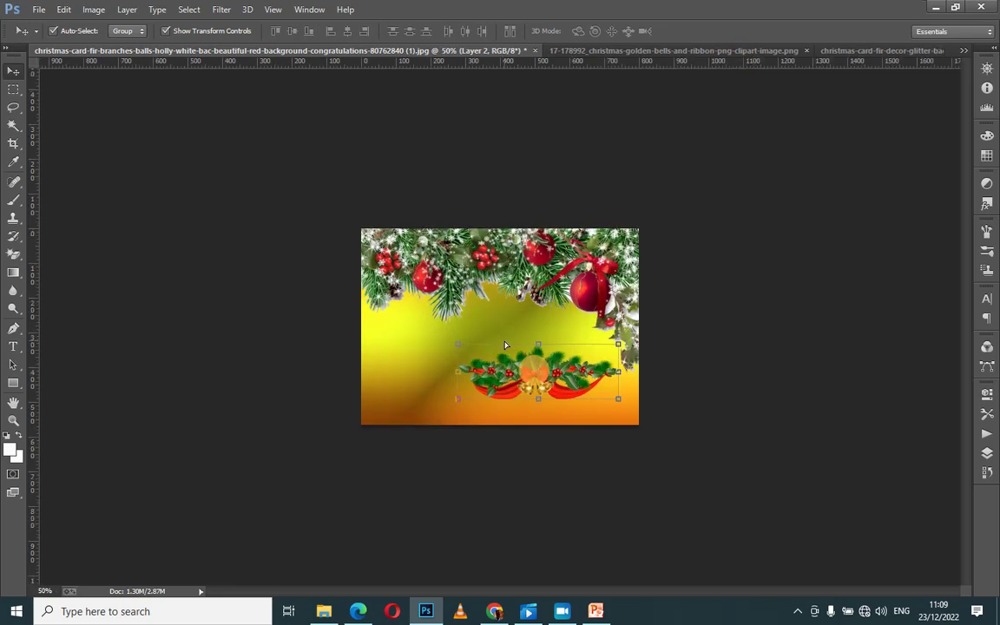
pyautogui.hotkey('ctrl', '+')
pyautogui.hotkey('ctrl', '+')
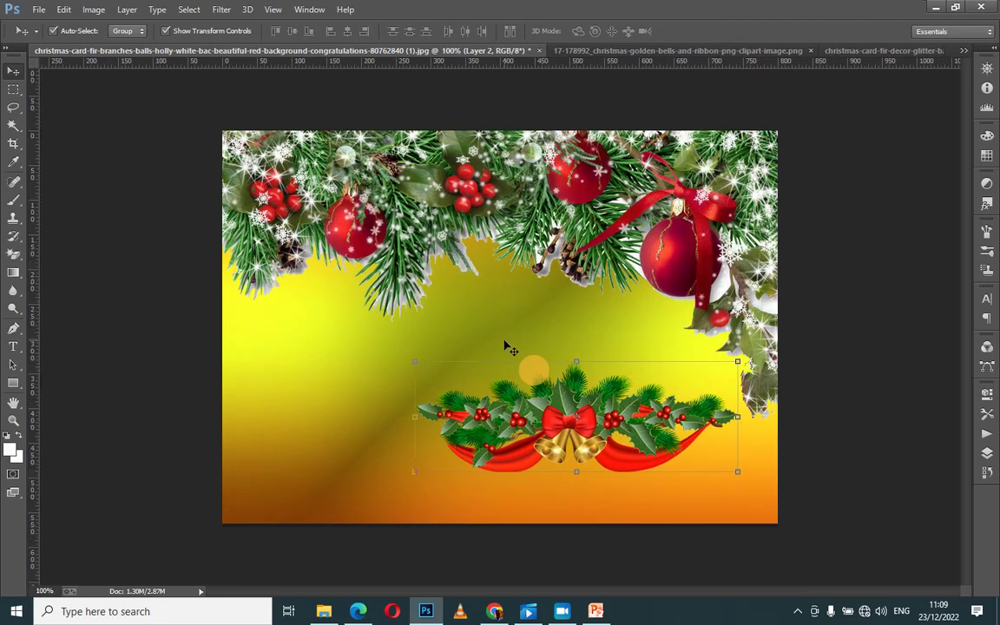
# Shrink and tilt the garland into a small holly sprig in the bottom-left corner.
pyautogui.moveTo(585, 434)
pyautogui.mouseDown()
pyautogui.moveTo(347, 440)
pyautogui.moveTo(344, 464)
pyautogui.mouseUp()
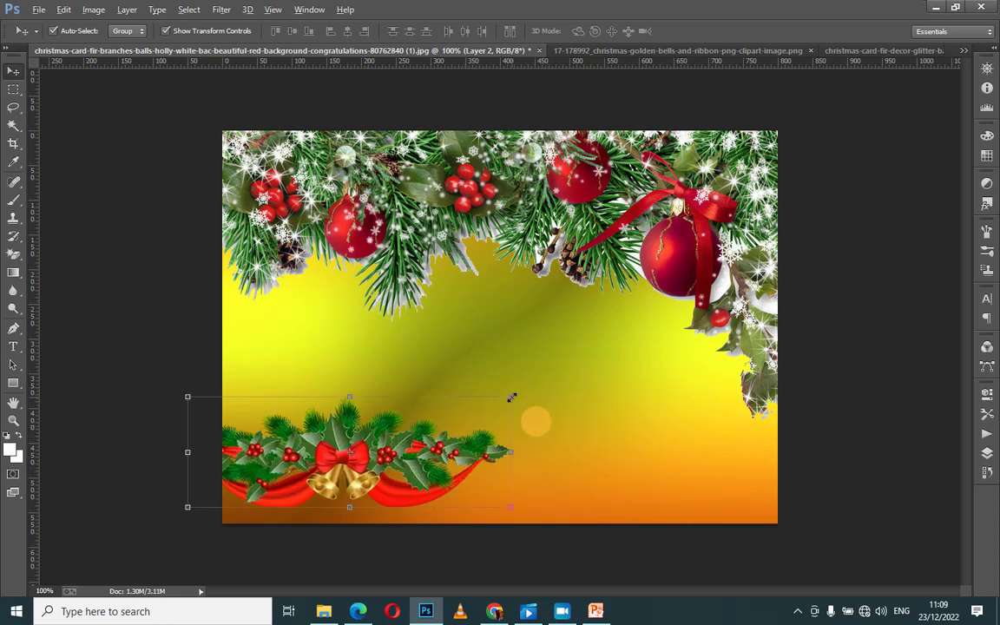
pyautogui.moveTo(511, 396); pyautogui.dragTo(423, 447)
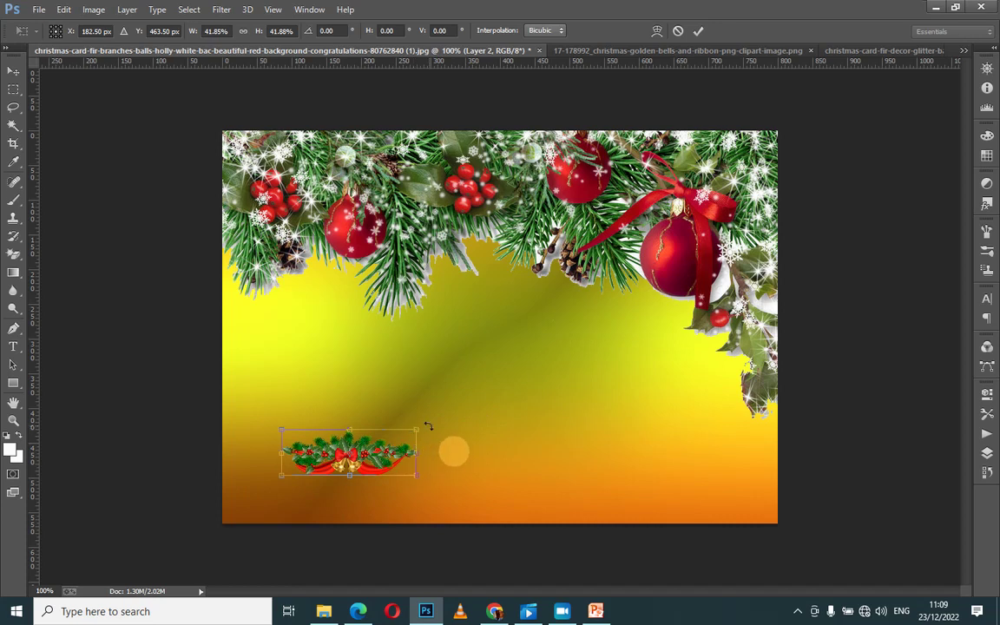
pyautogui.moveTo(428, 426); pyautogui.dragTo(406, 477)
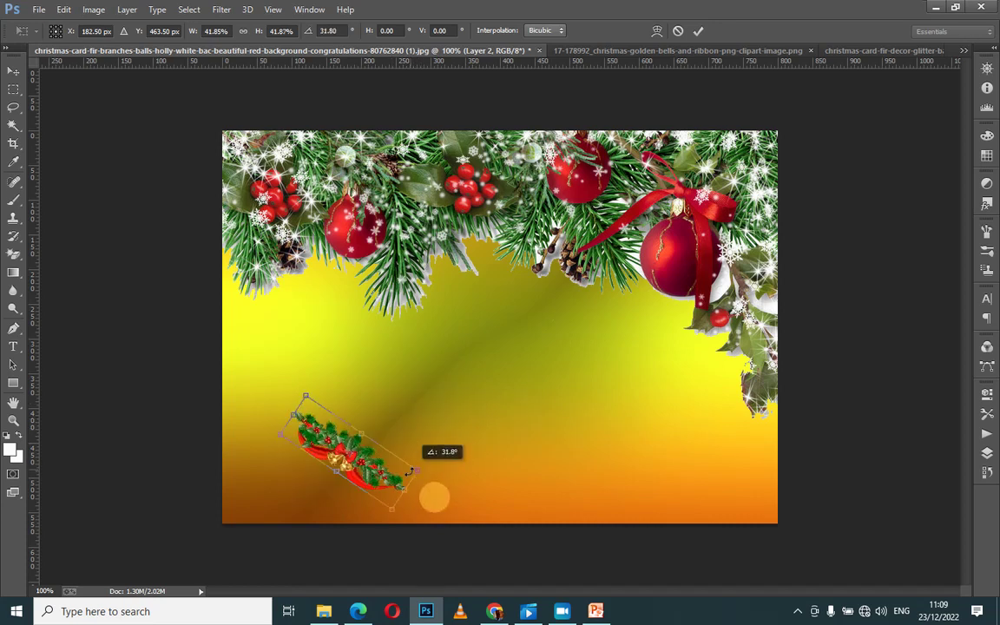
pyautogui.moveTo(341, 450)
pyautogui.mouseDown()
pyautogui.moveTo(284, 473)
pyautogui.moveTo(274, 495)
pyautogui.mouseUp()
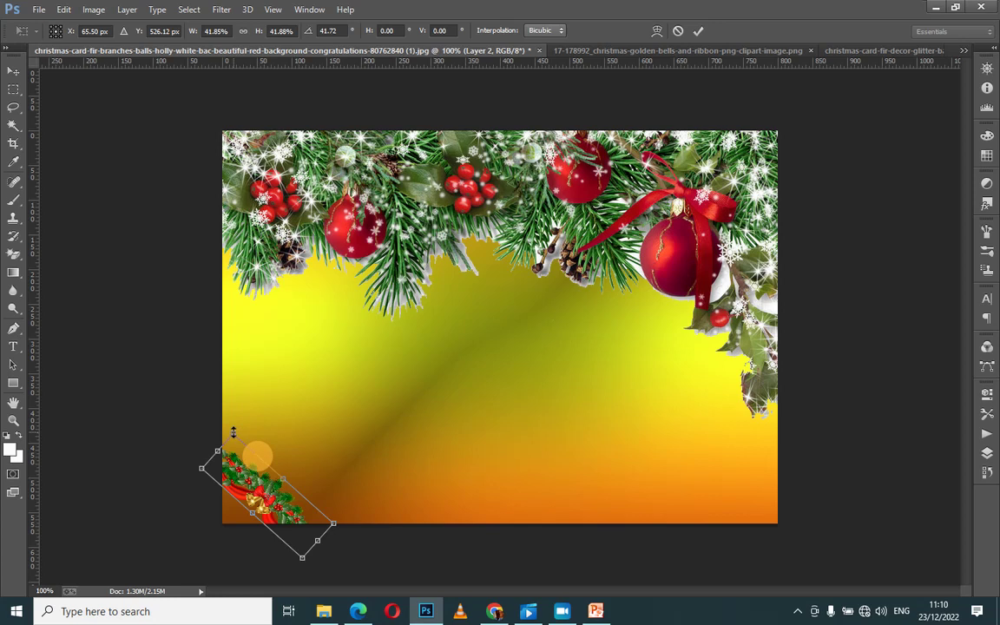
pyautogui.moveTo(233, 436); pyautogui.dragTo(235, 460)
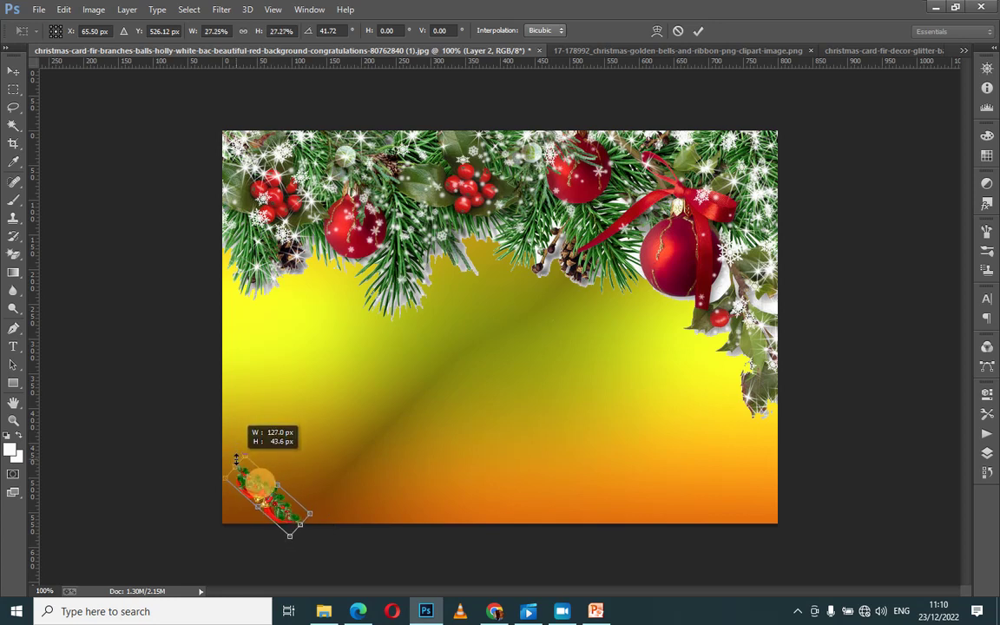
pyautogui.moveTo(260, 493); pyautogui.dragTo(236, 505)
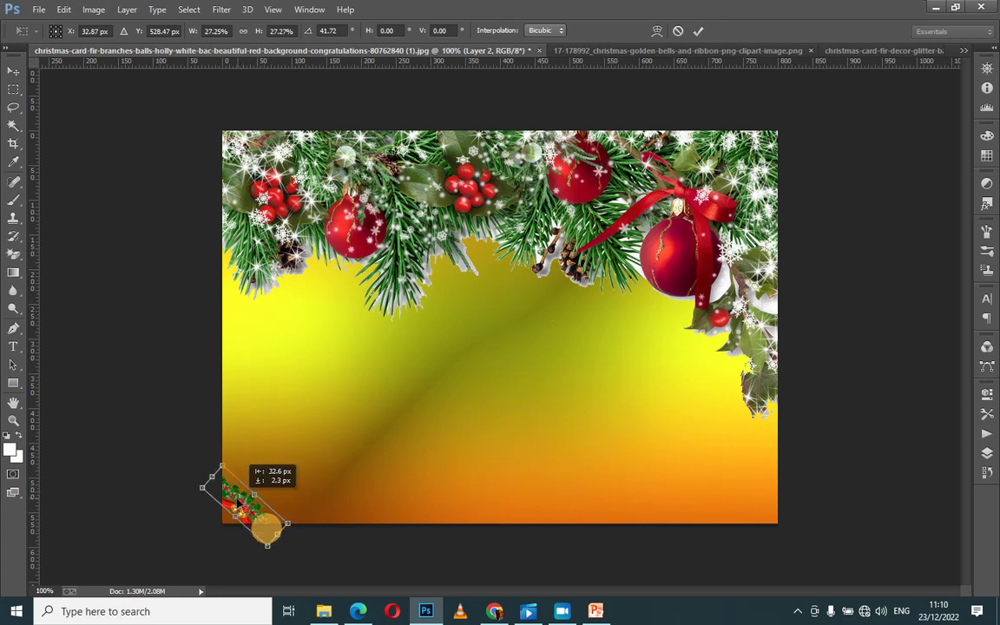
pyautogui.moveTo(234, 510); pyautogui.dragTo(226, 518)
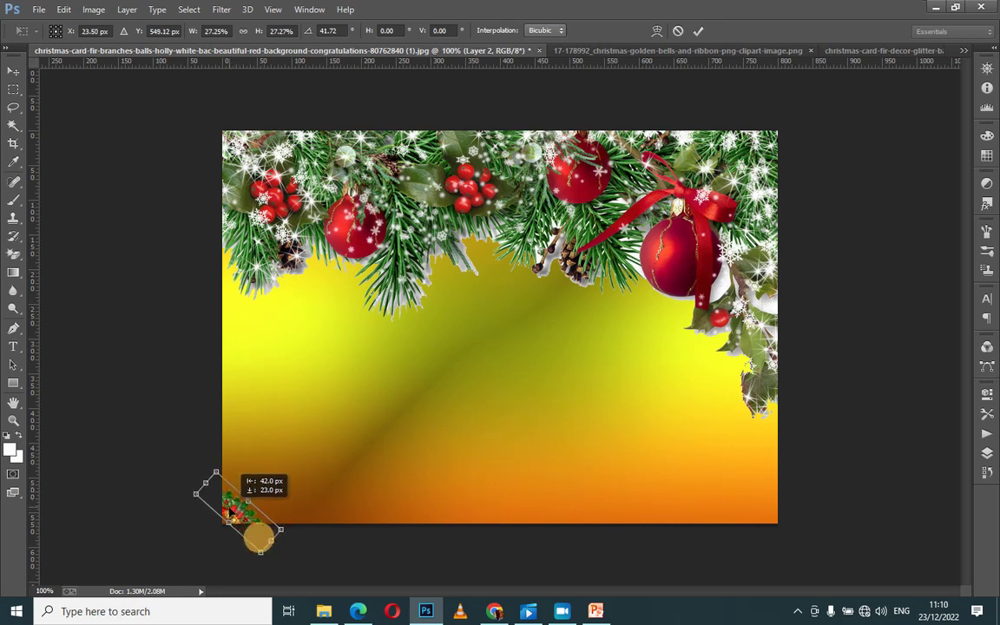
pyautogui.click(698, 30)
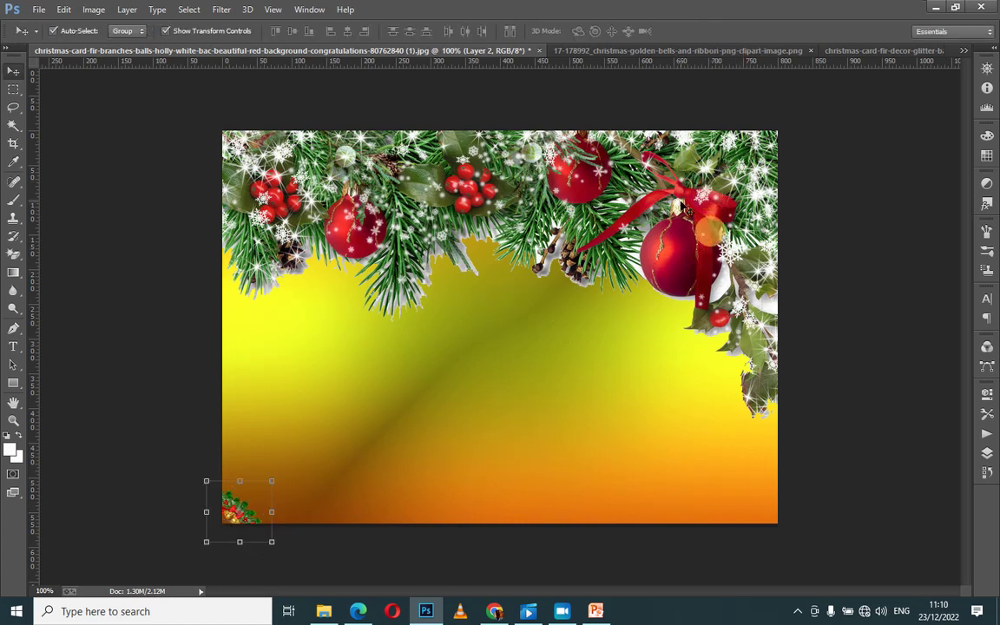
# Zoom in to 200% to inspect the card, then zoom back out.
pyautogui.click(524, 371)
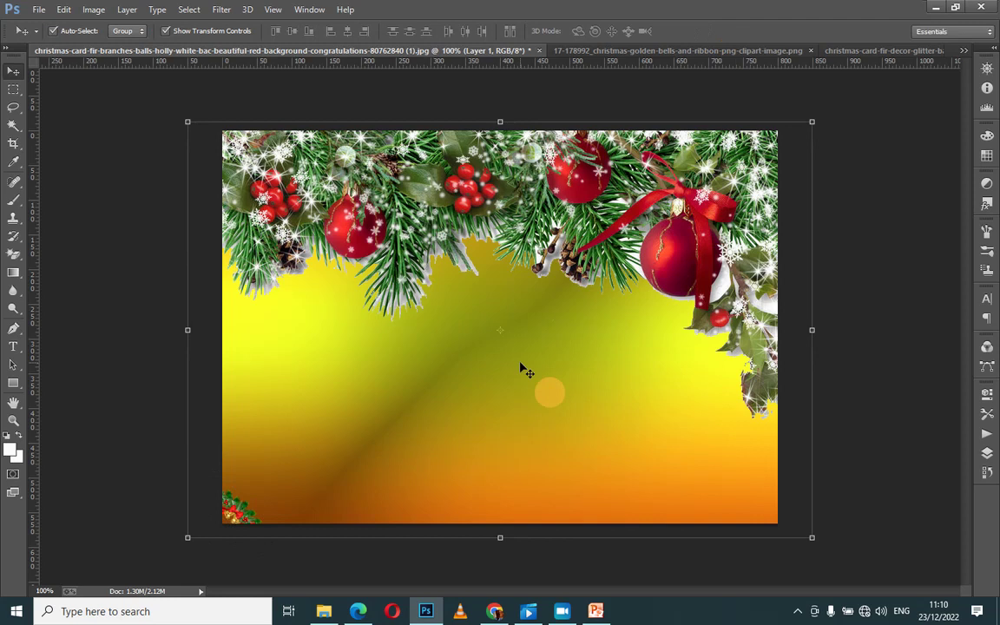
pyautogui.hotkey('ctrl', '+')
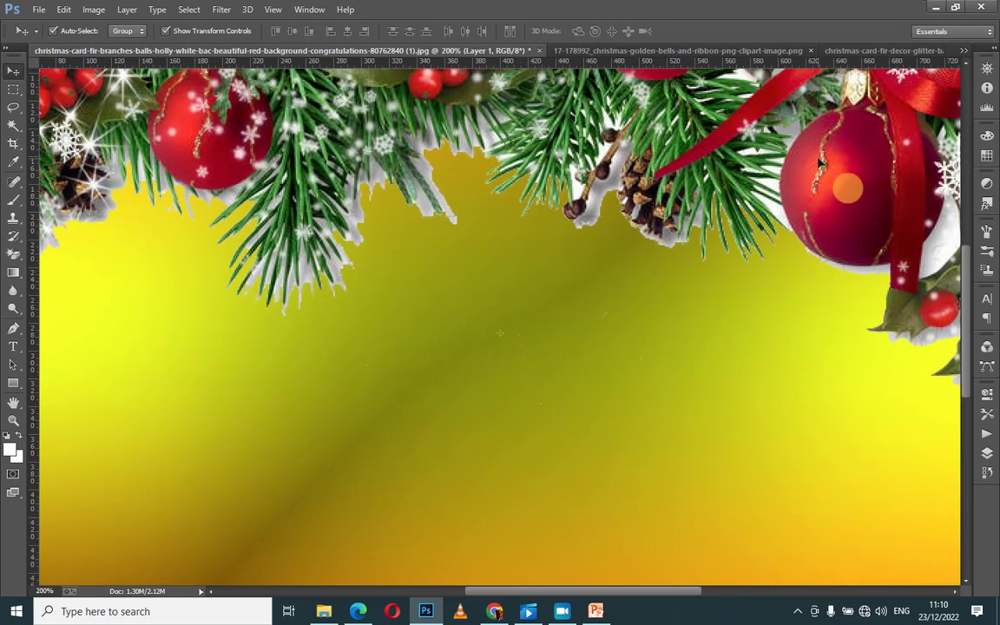
pyautogui.moveTo(965, 314); pyautogui.dragTo(967, 375)
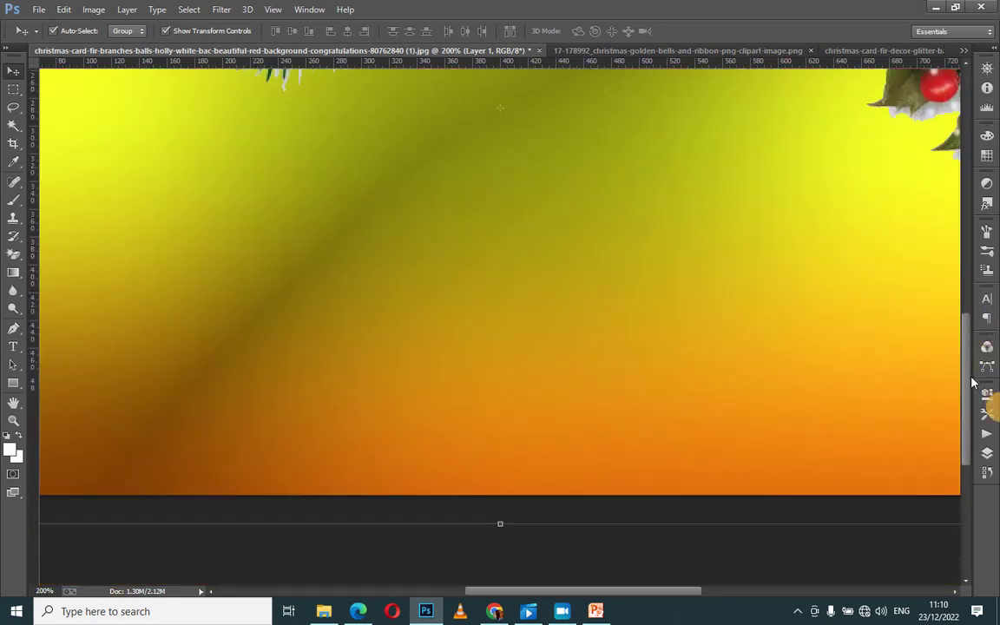
pyautogui.moveTo(569, 589)
pyautogui.mouseDown()
pyautogui.moveTo(499, 605)
pyautogui.moveTo(641, 575)
pyautogui.mouseUp()
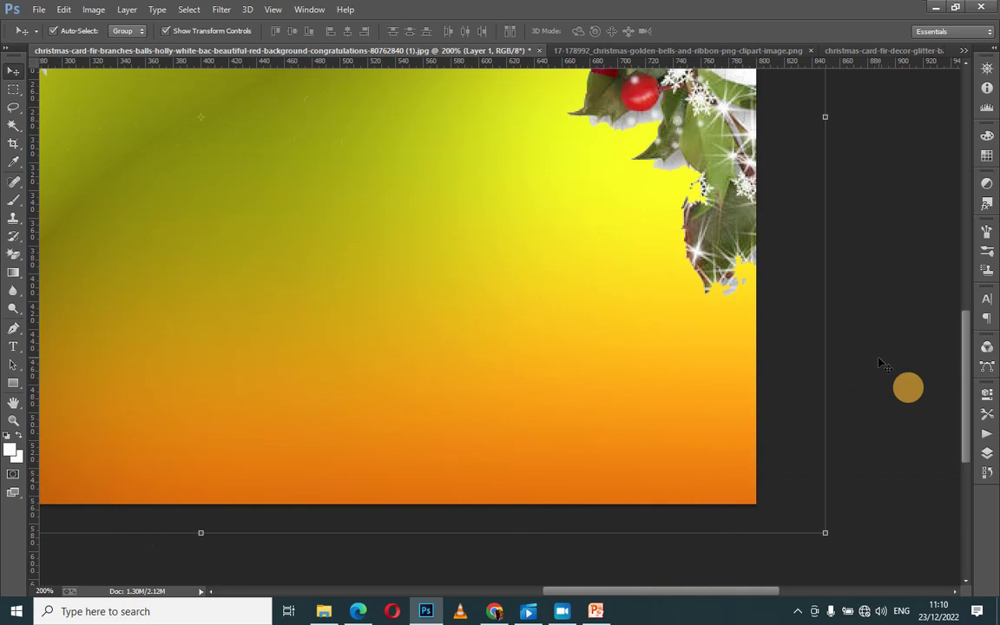
pyautogui.hotkey('ctrl', '-')
pyautogui.hotkey('ctrl', '-')
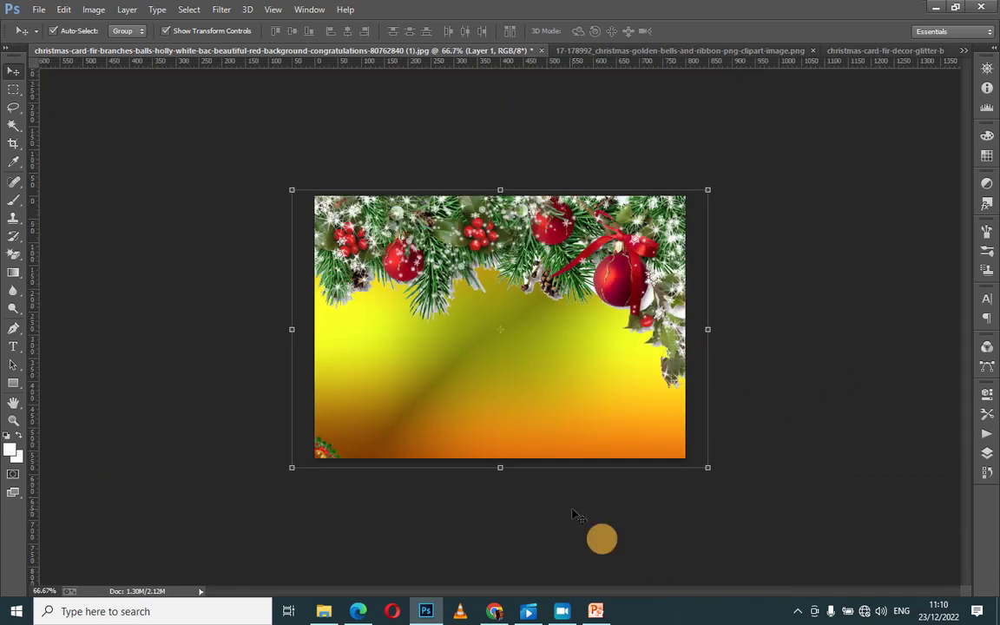
# Enlarge the holly sprig and refit it into the lower-left corner.
pyautogui.click(327, 449)
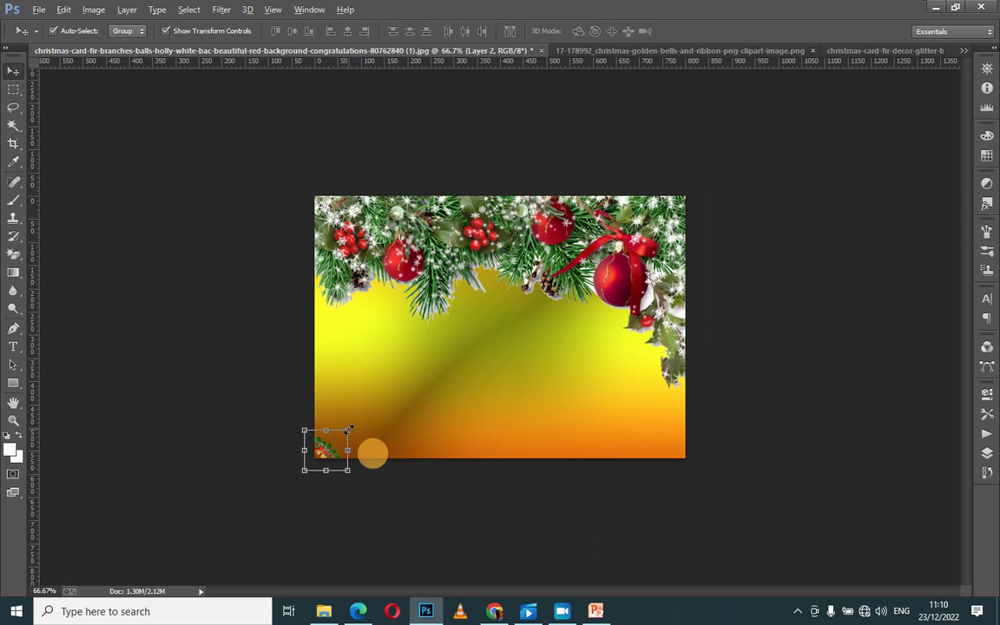
pyautogui.moveTo(348, 429); pyautogui.dragTo(365, 414)
pyautogui.moveTo(328, 449); pyautogui.dragTo(348, 434)
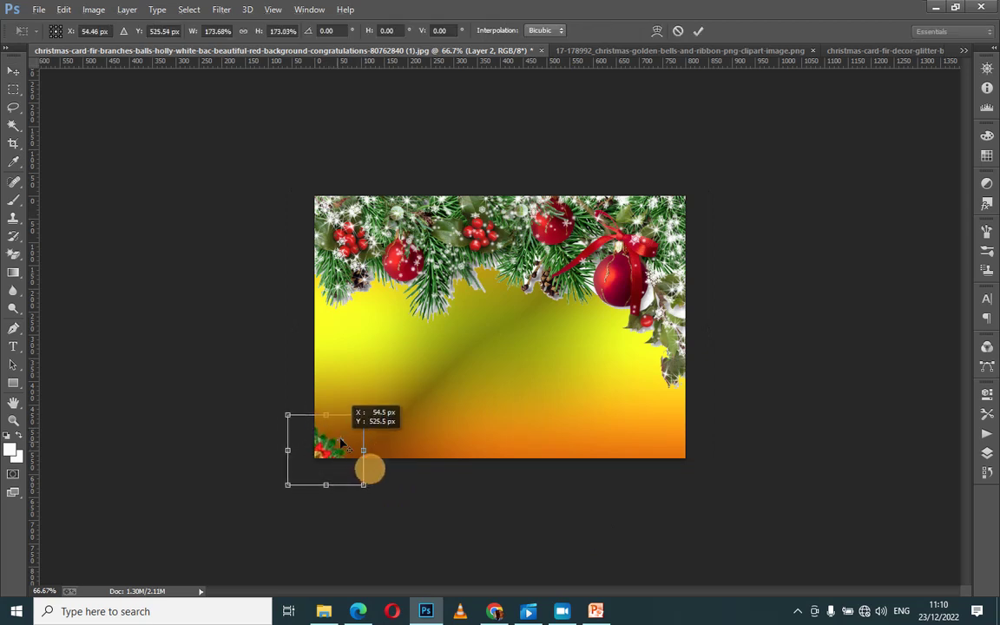
pyautogui.moveTo(352, 480)
pyautogui.mouseDown()
pyautogui.moveTo(371, 471)
pyautogui.moveTo(343, 437)
pyautogui.mouseUp()
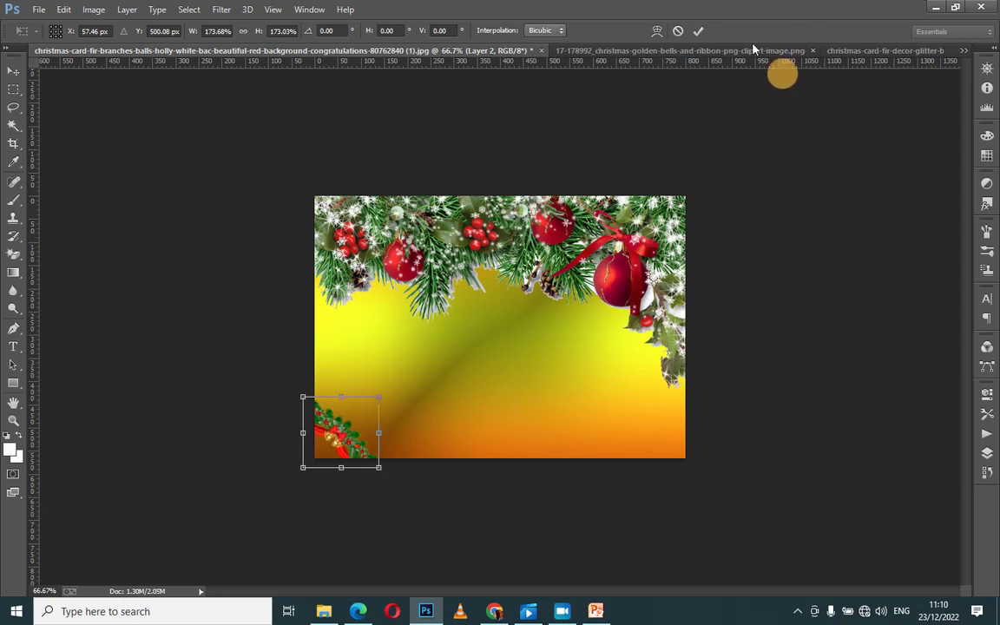
pyautogui.click(698, 31)
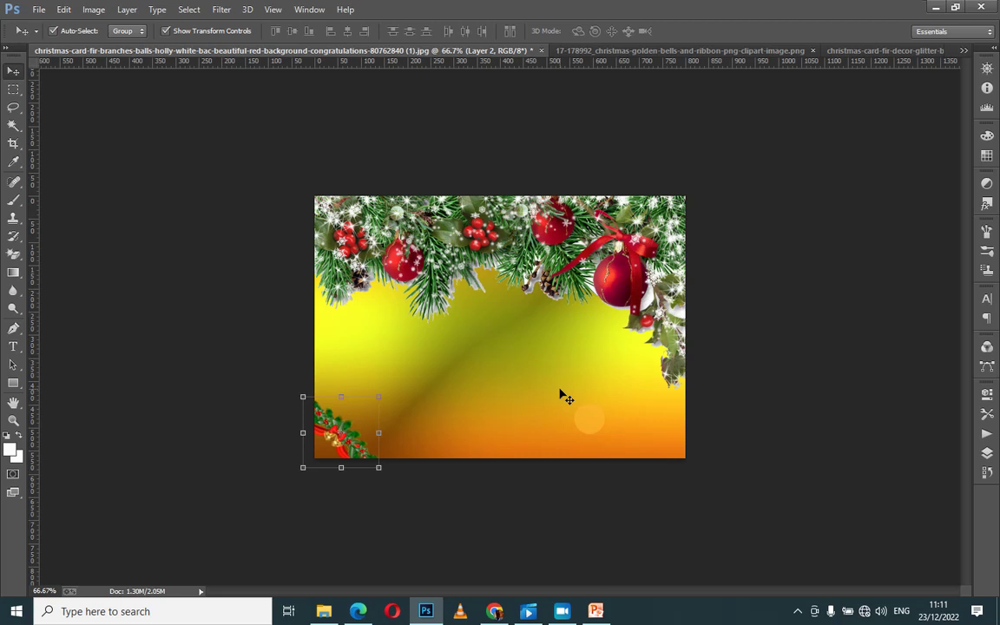
# Duplicate the holly sprig and rotate the copy into the bottom-right corner.
pyautogui.hotkey('ctrl', 'j')
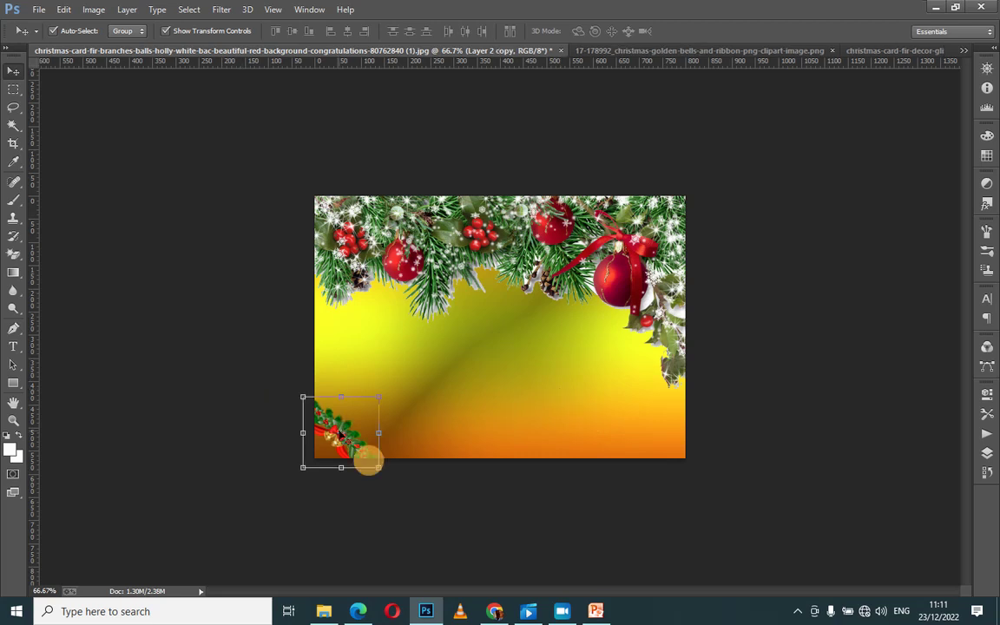
pyautogui.hotkey('ctrl', 't')
pyautogui.moveTo(362, 425); pyautogui.dragTo(620, 405)
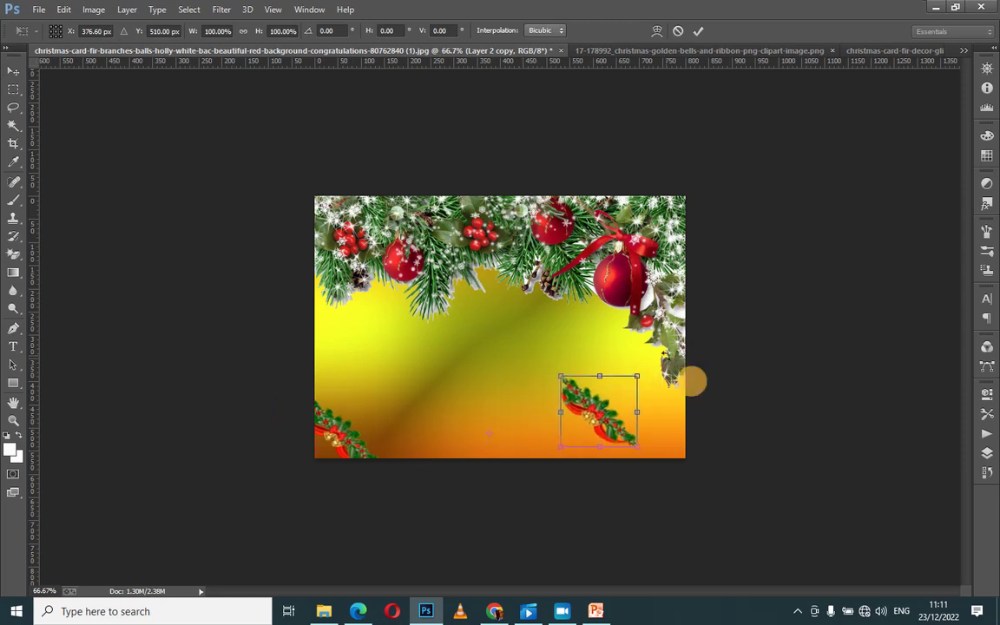
pyautogui.moveTo(641, 365)
pyautogui.mouseDown()
pyautogui.moveTo(498, 370)
pyautogui.moveTo(487, 400)
pyautogui.mouseUp()
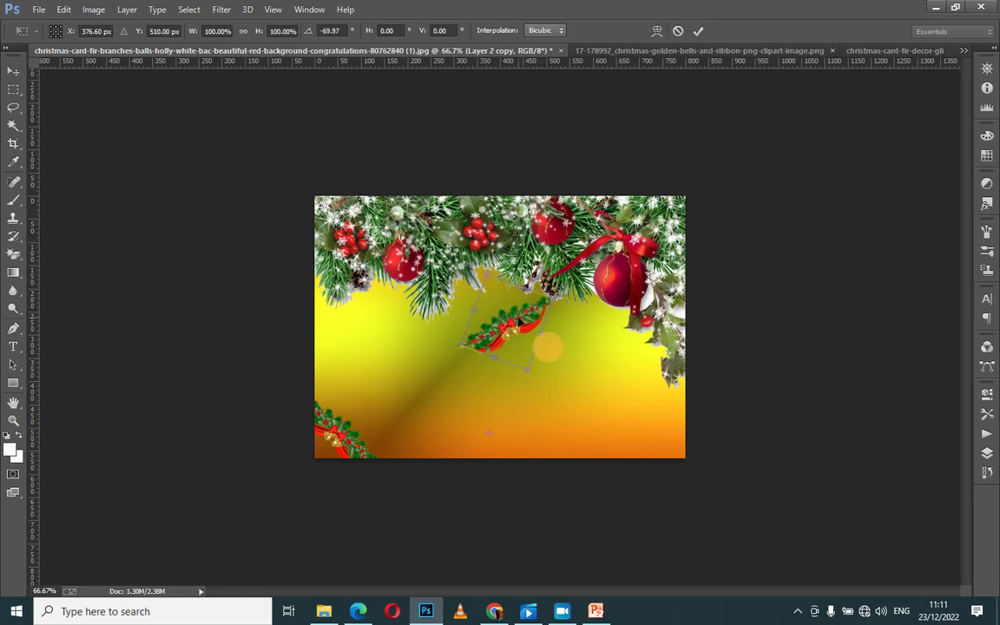
pyautogui.moveTo(519, 323); pyautogui.dragTo(656, 424)
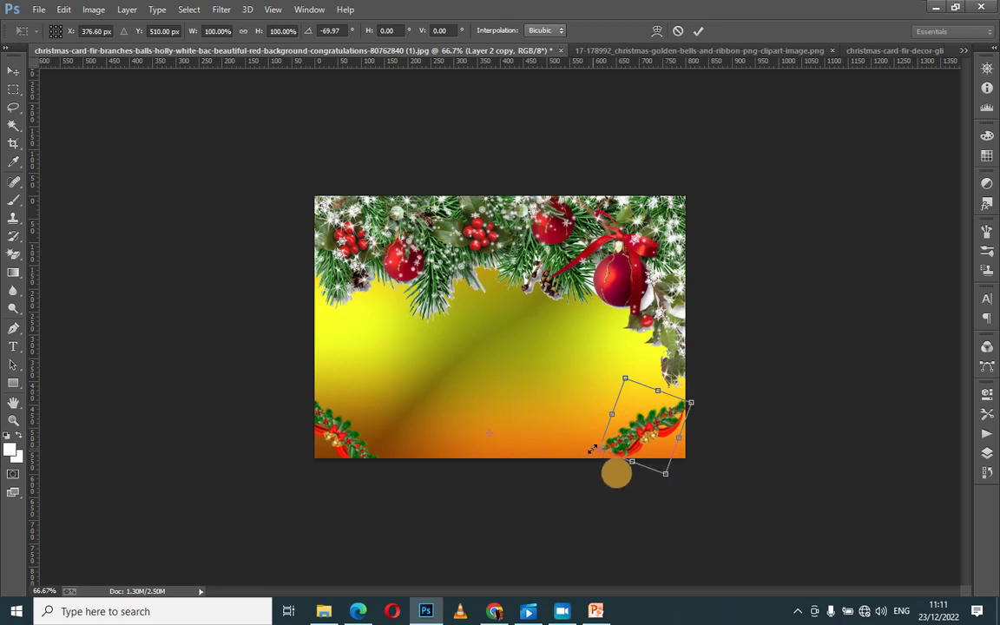
pyautogui.click(698, 32)
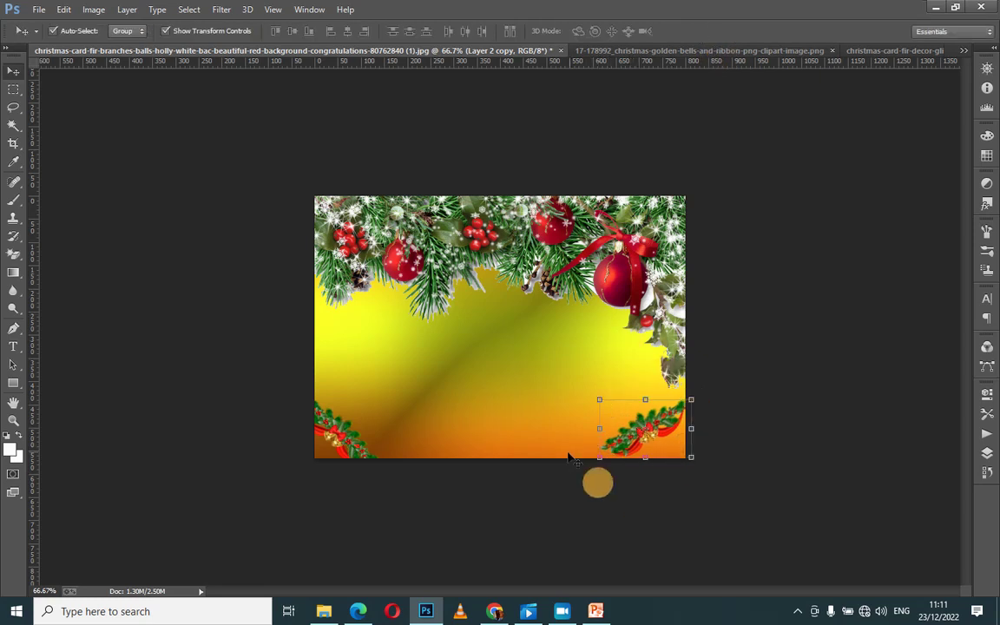
# Tilt the copy to about -20 degrees, push it into the corner, reselect background.
pyautogui.moveTo(588, 387); pyautogui.dragTo(593, 417)
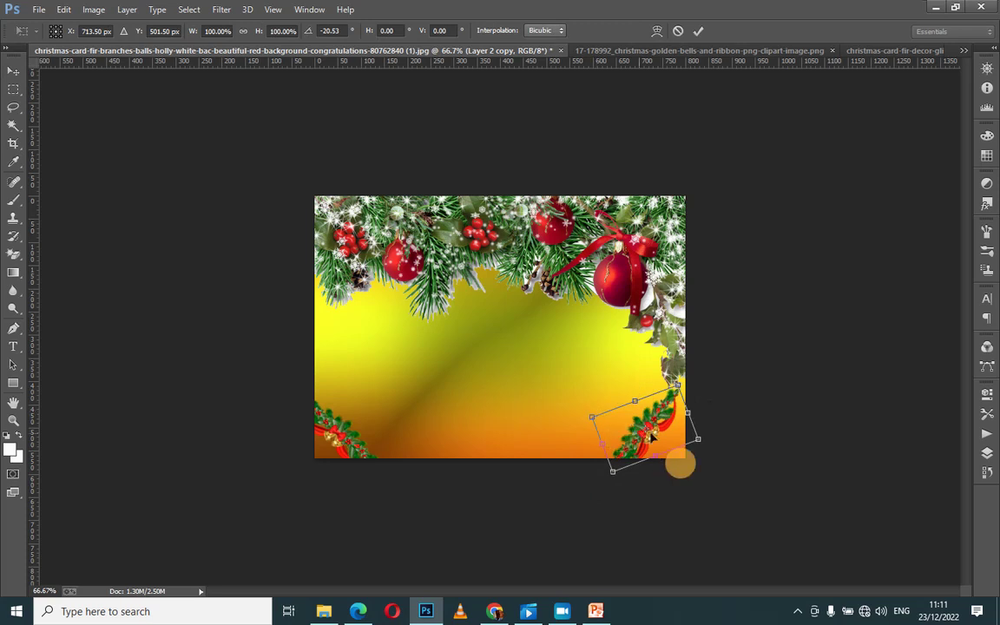
pyautogui.moveTo(642, 432); pyautogui.dragTo(652, 432)
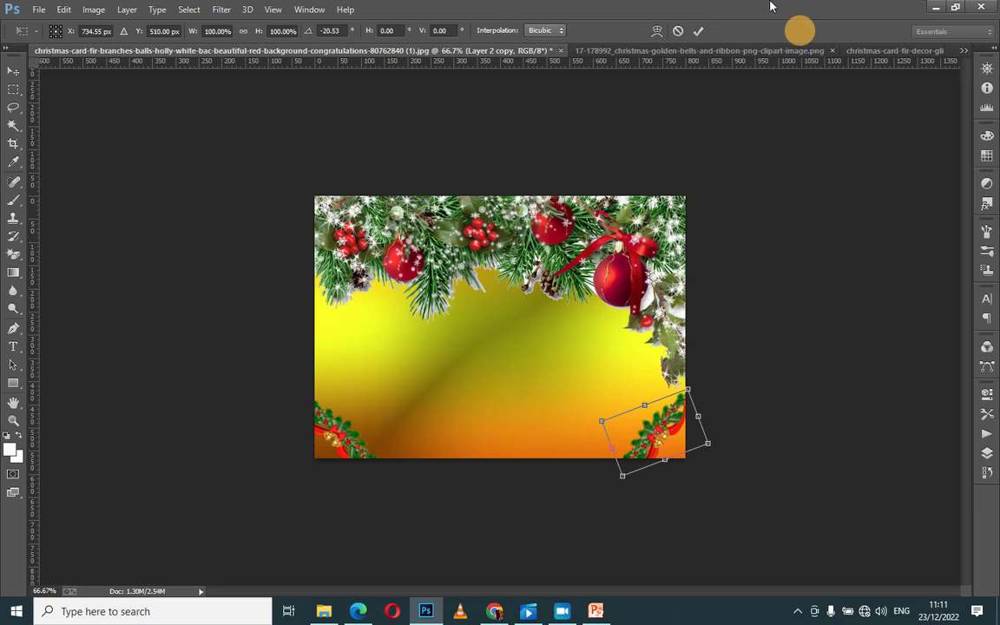
pyautogui.click(697, 30)
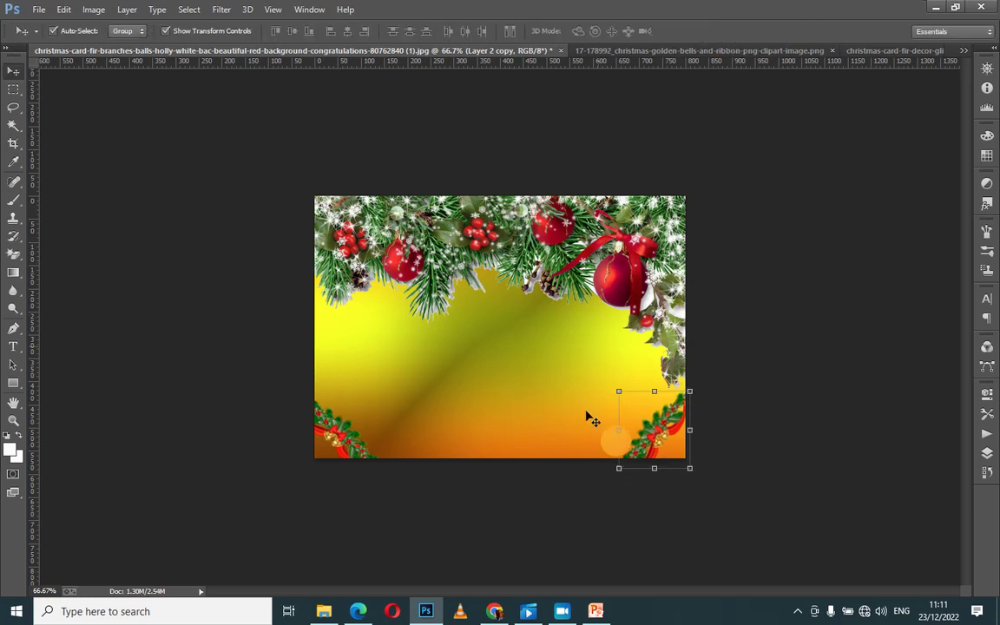
pyautogui.click(438, 375)
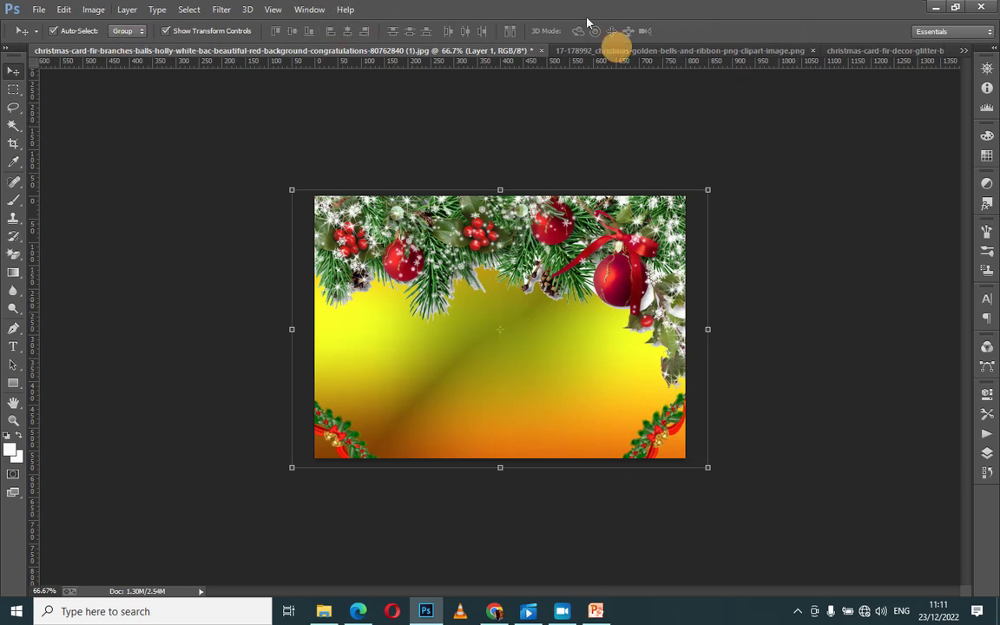
# Open logobig1.png from Downloads as a new document, then bring File Explorer forward.
pyautogui.click(39, 11)
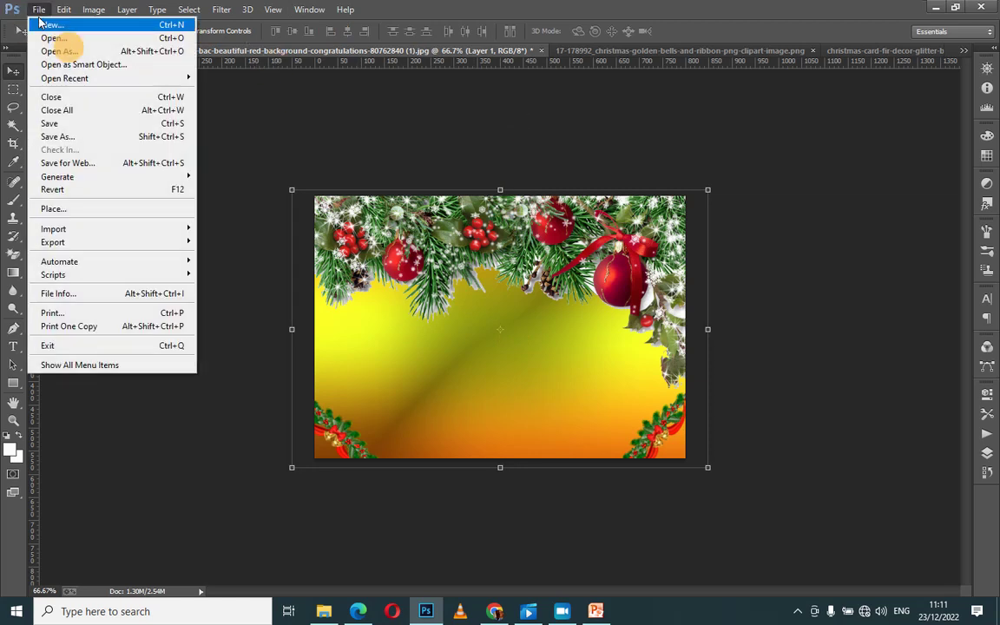
pyautogui.click(51, 38)
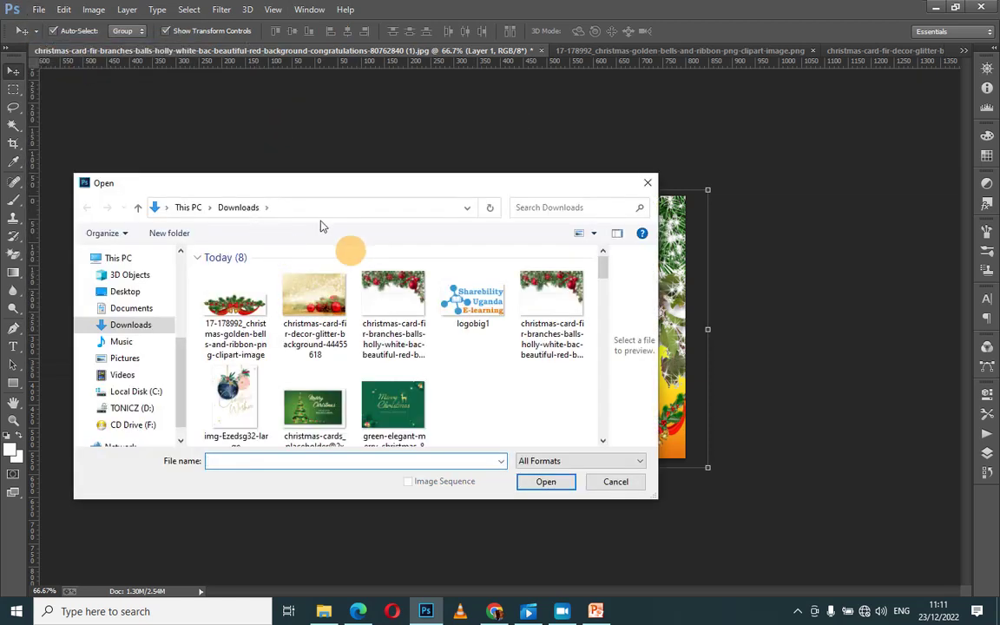
pyautogui.click(476, 319)
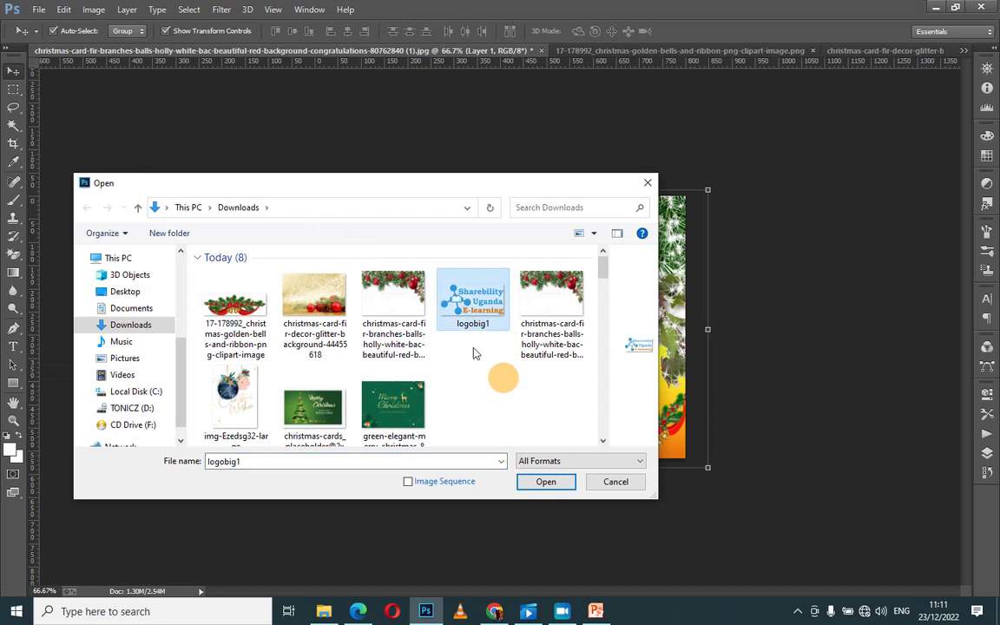
pyautogui.click(524, 484)
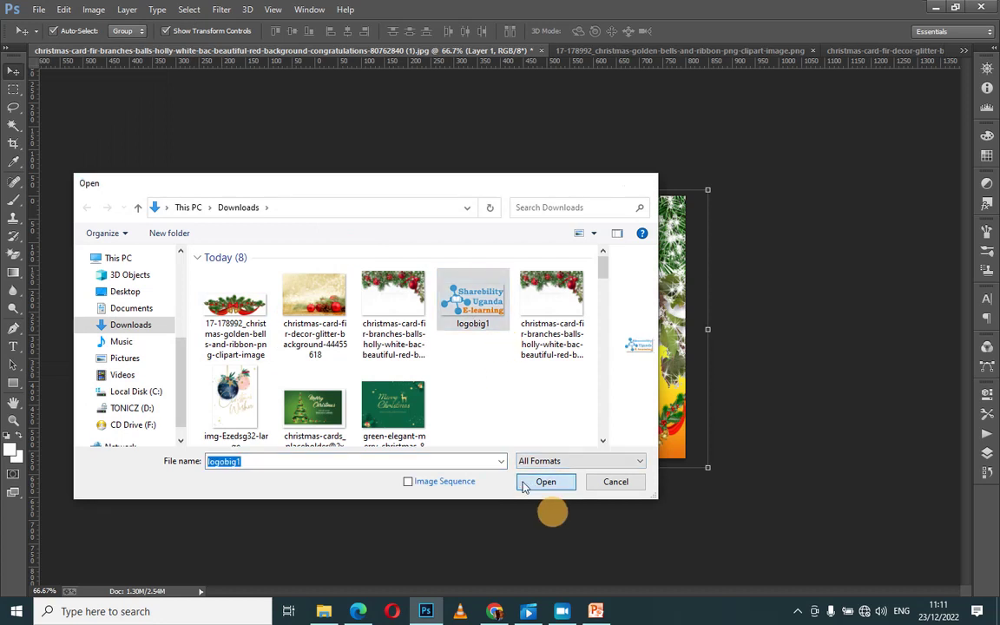
pyautogui.click(540, 351)
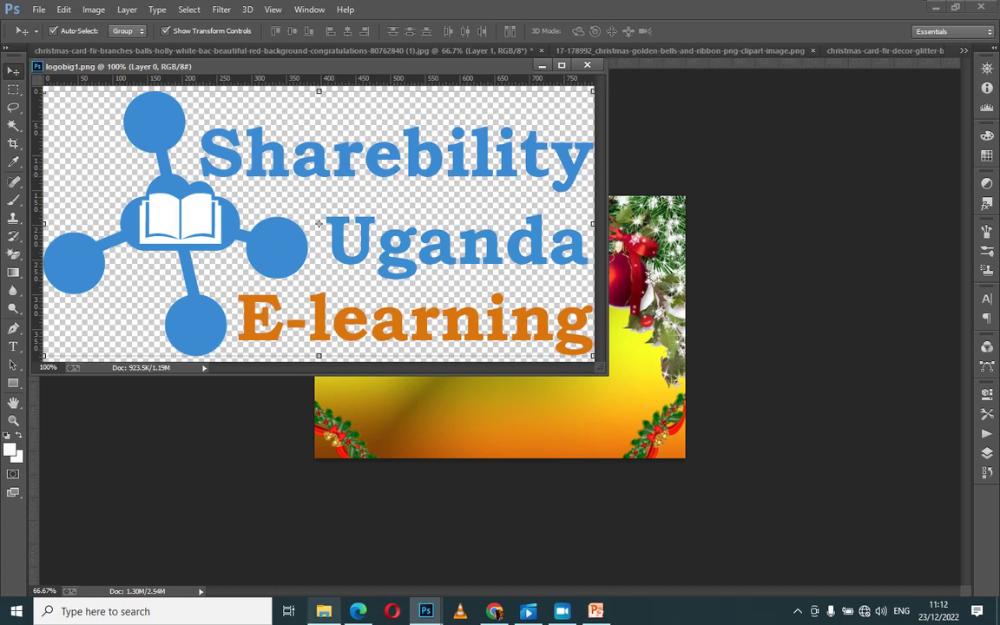
pyautogui.click(323, 611)
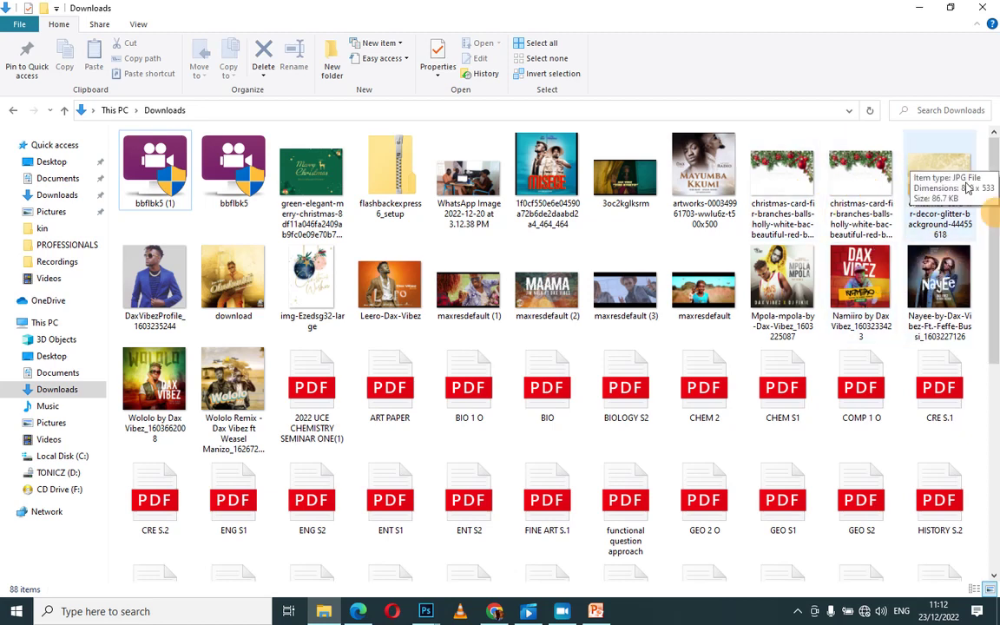
# Find logobig1 in Downloads and show its Open with list of apps.
pyautogui.scroll(-2, 996, 178)
pyautogui.scroll(2, 996, 156)
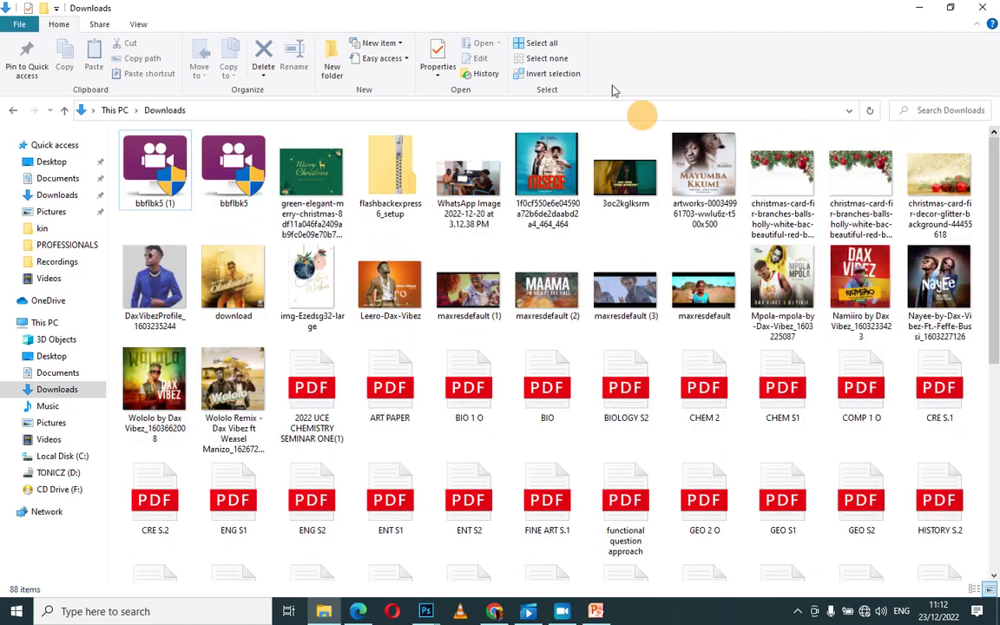
pyautogui.scroll(-2, 996, 531)
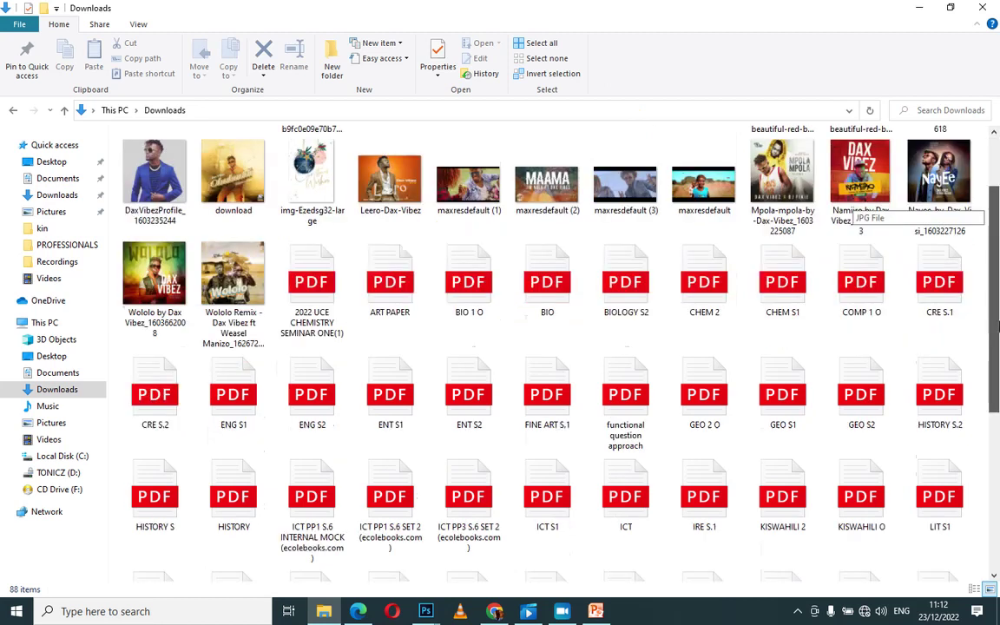
pyautogui.scroll(-6, 996, 531)
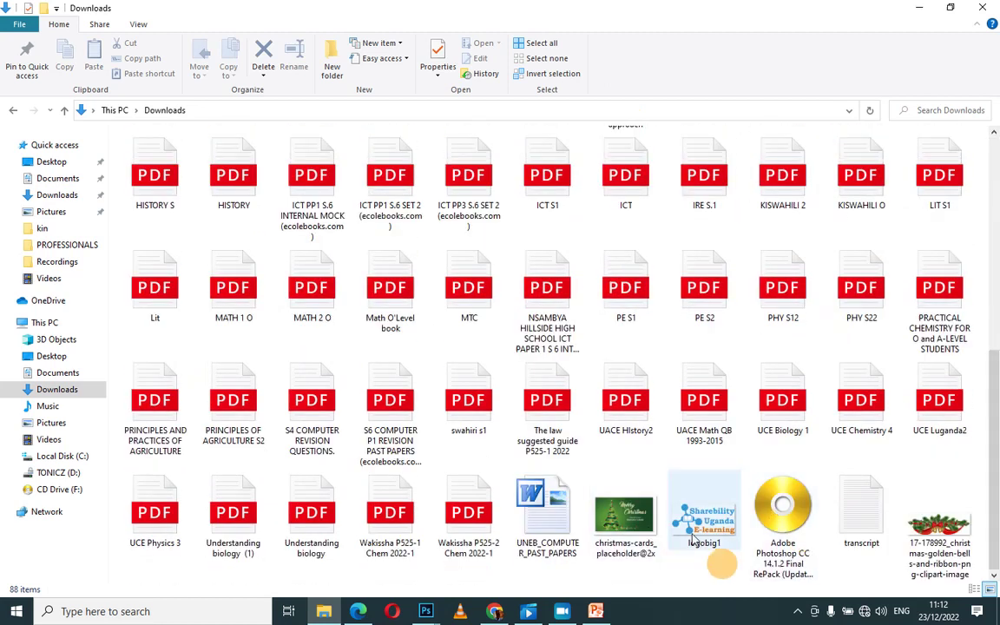
pyautogui.click(727, 542)
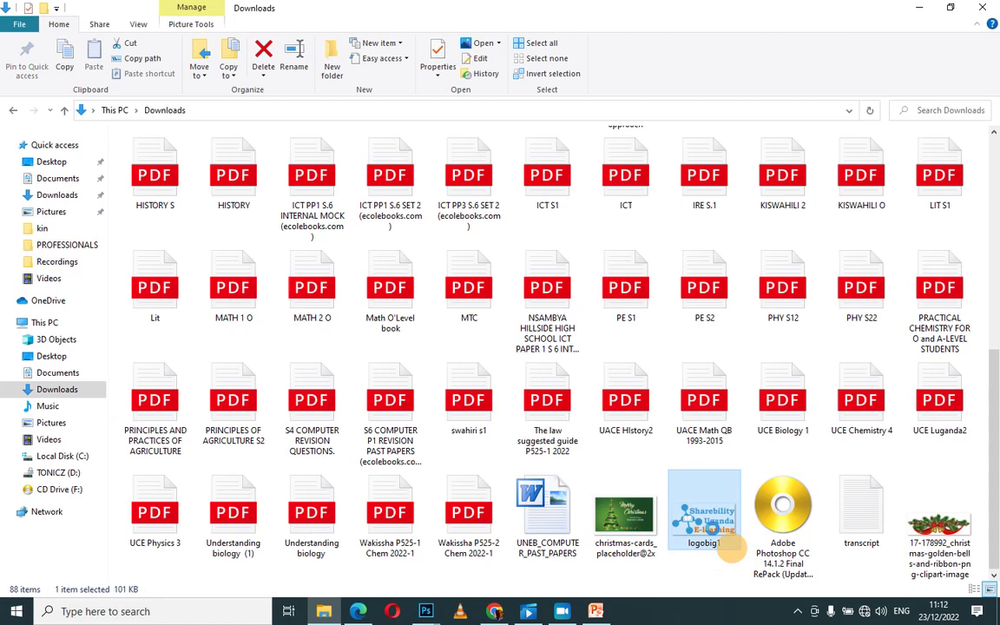
pyautogui.rightClick(709, 523)
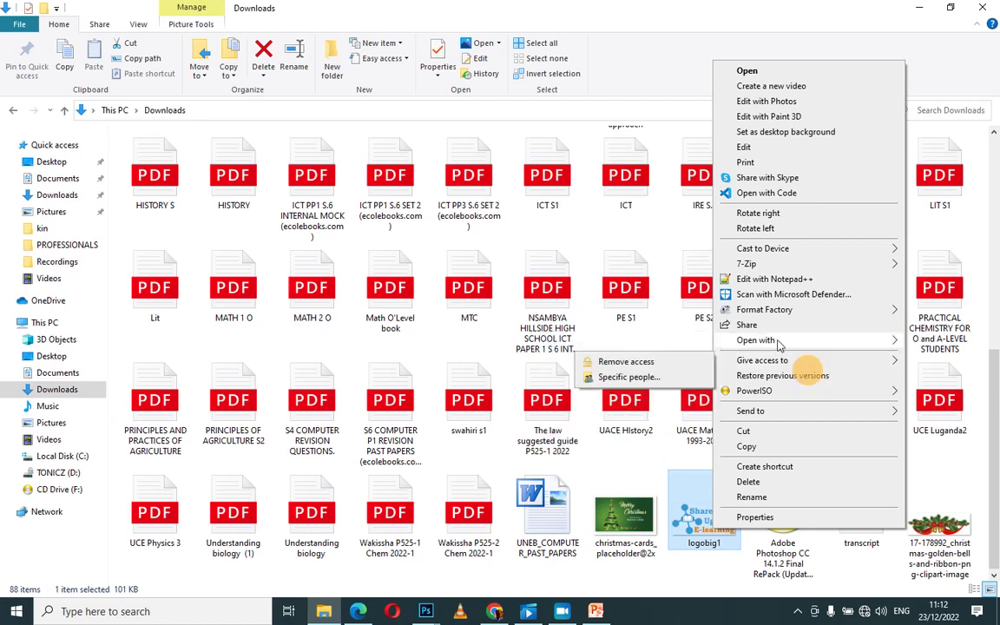
pyautogui.moveTo(755, 340)
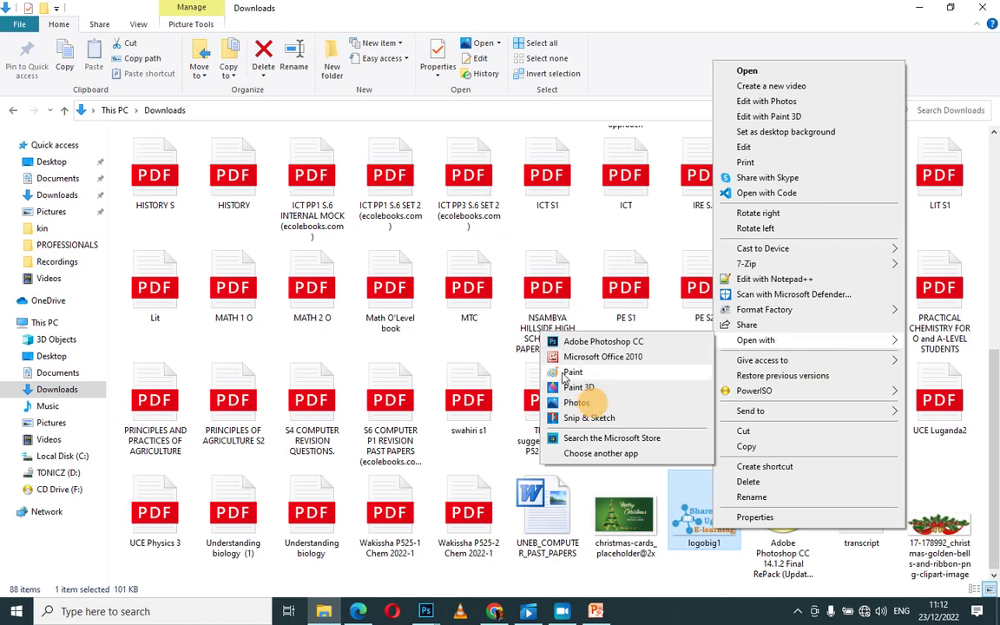
# Open logobig1 in Paint, keep its 794 × 397 px size, and close without saving.
pyautogui.click(565, 373)
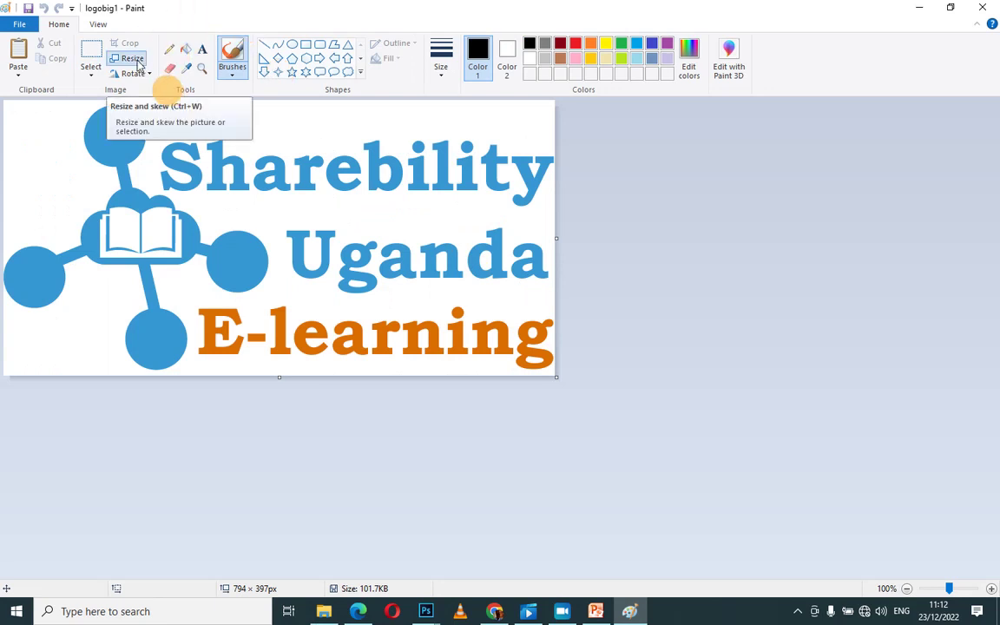
pyautogui.click(132, 59)
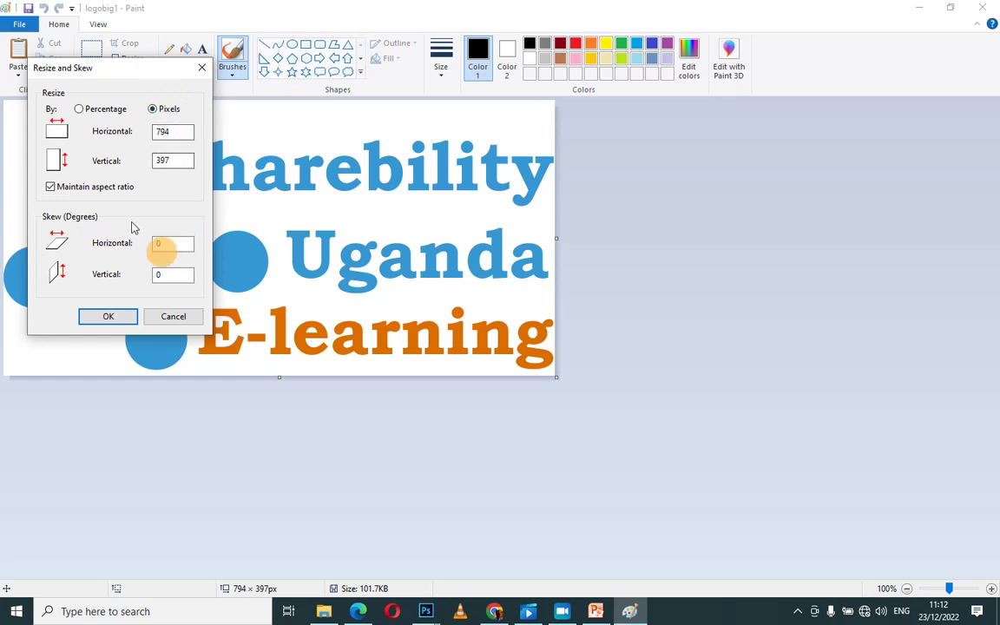
pyautogui.click(108, 316)
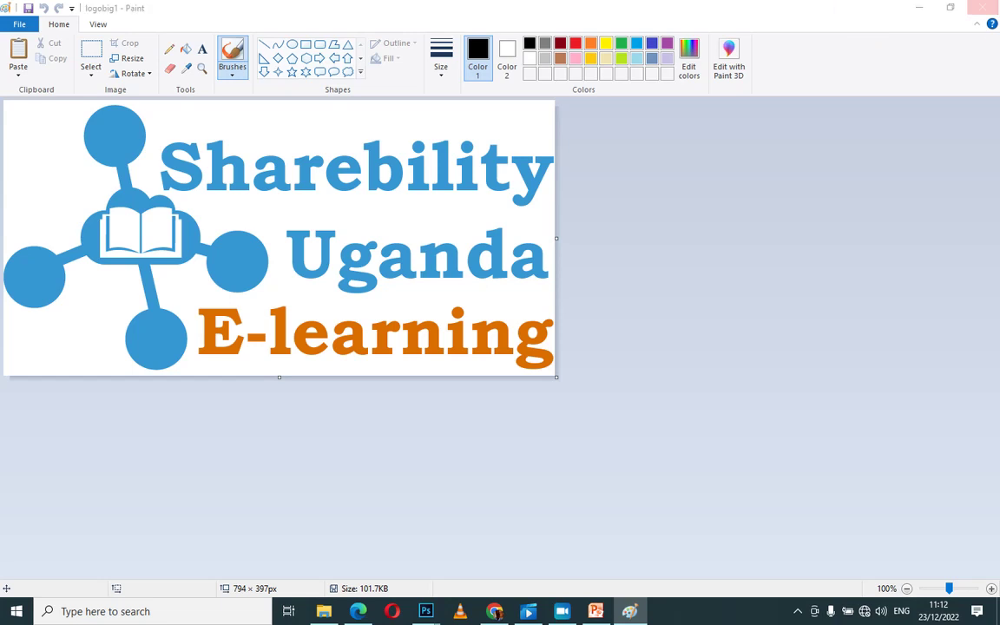
pyautogui.click(982, 7)
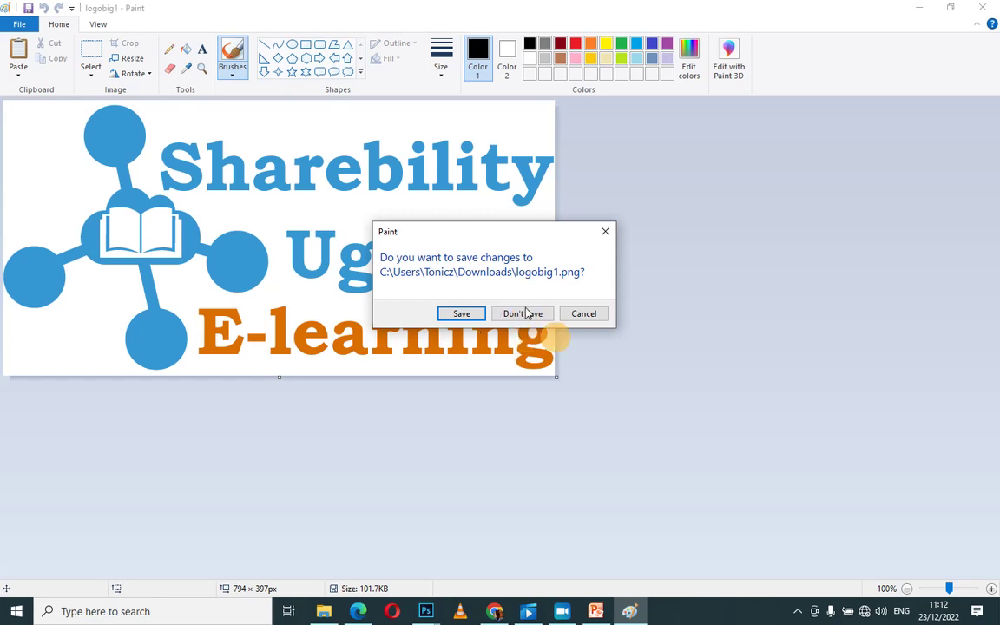
pyautogui.click(454, 315)
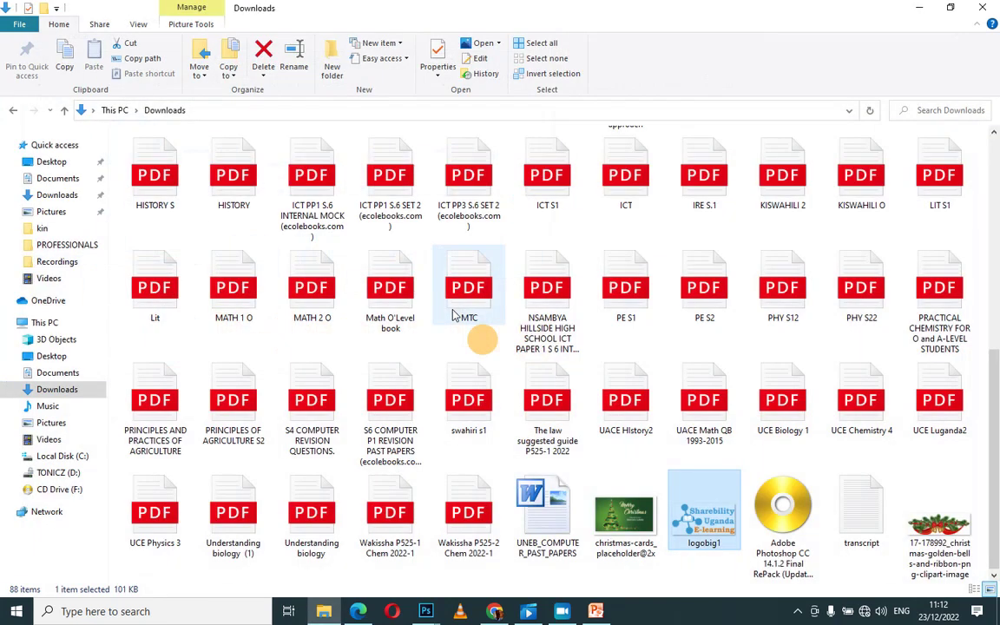
# Glance at the PowerPoint presentation, then return to Photoshop's logobig1 document.
pyautogui.click(596, 611)
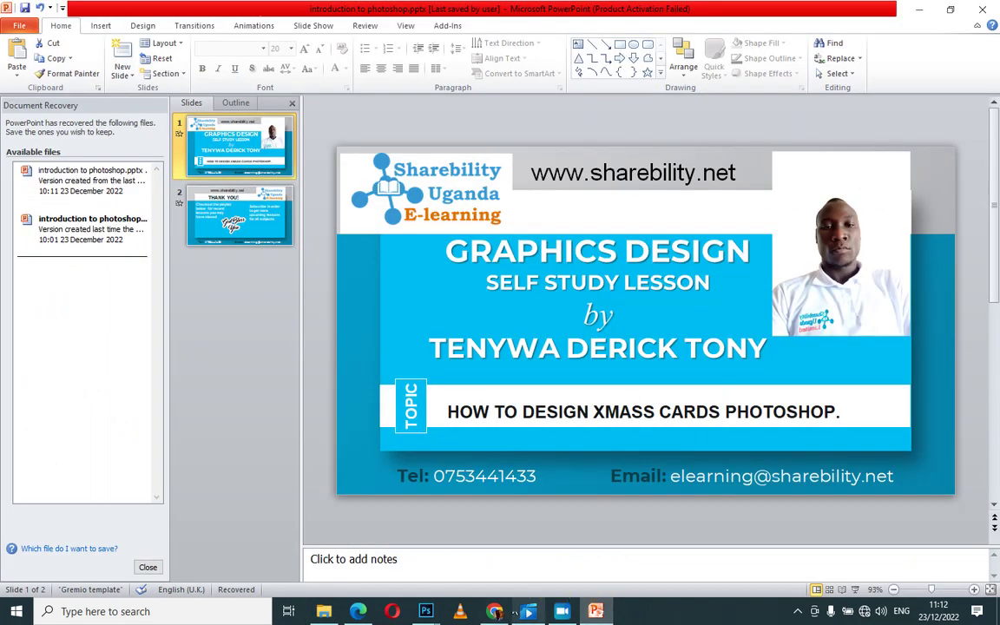
pyautogui.moveTo(425, 610)
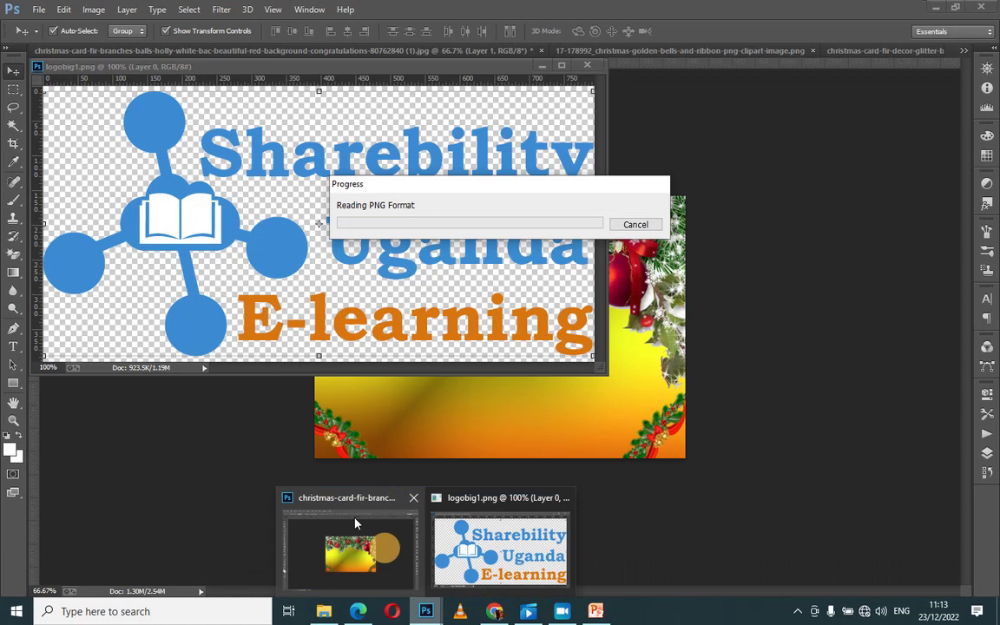
pyautogui.click(354, 523)
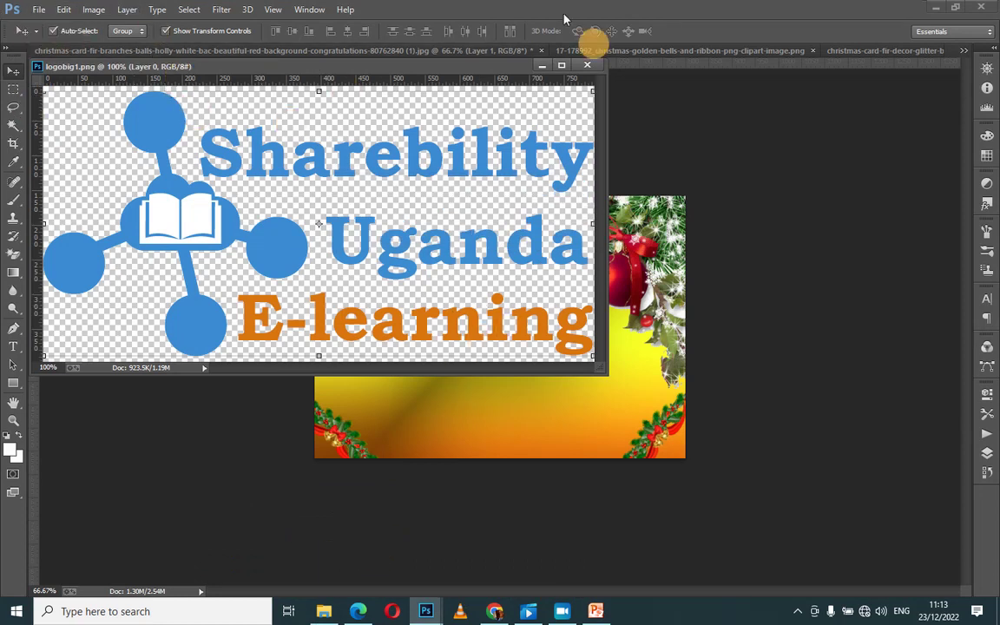
# Close the old logo window and reopen logobig1.png from Downloads, accepting the Fireworks alert.
pyautogui.click(587, 66)
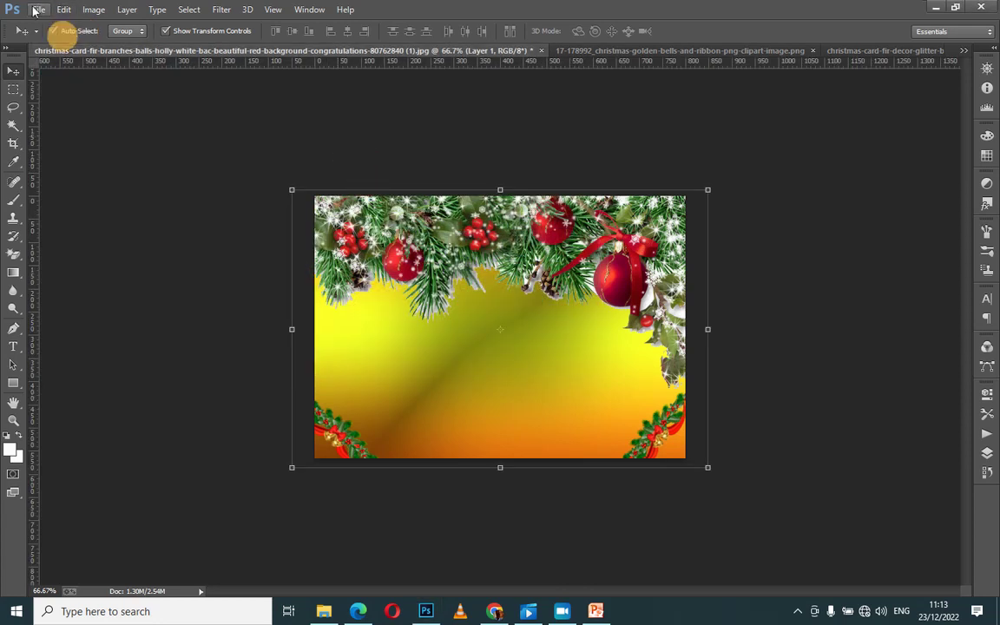
pyautogui.click(38, 9)
pyautogui.click(47, 39)
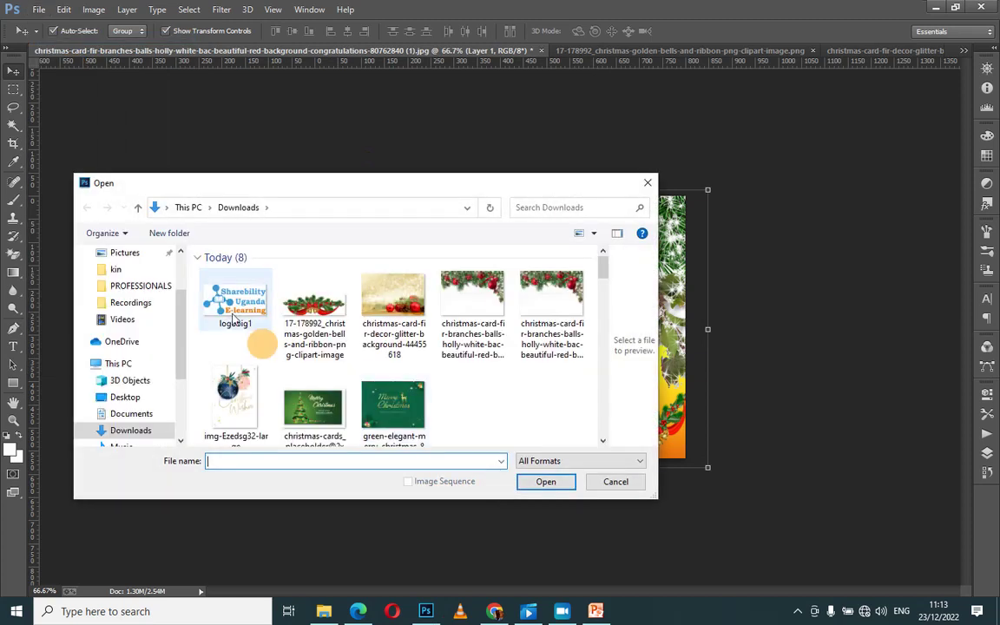
pyautogui.click(247, 308)
pyautogui.click(539, 485)
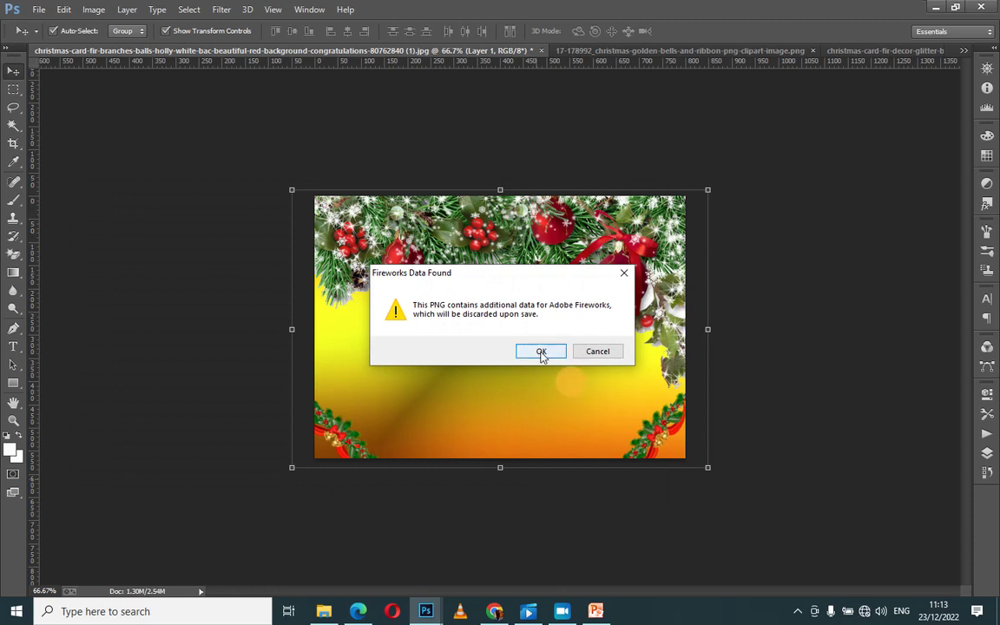
pyautogui.click(541, 351)
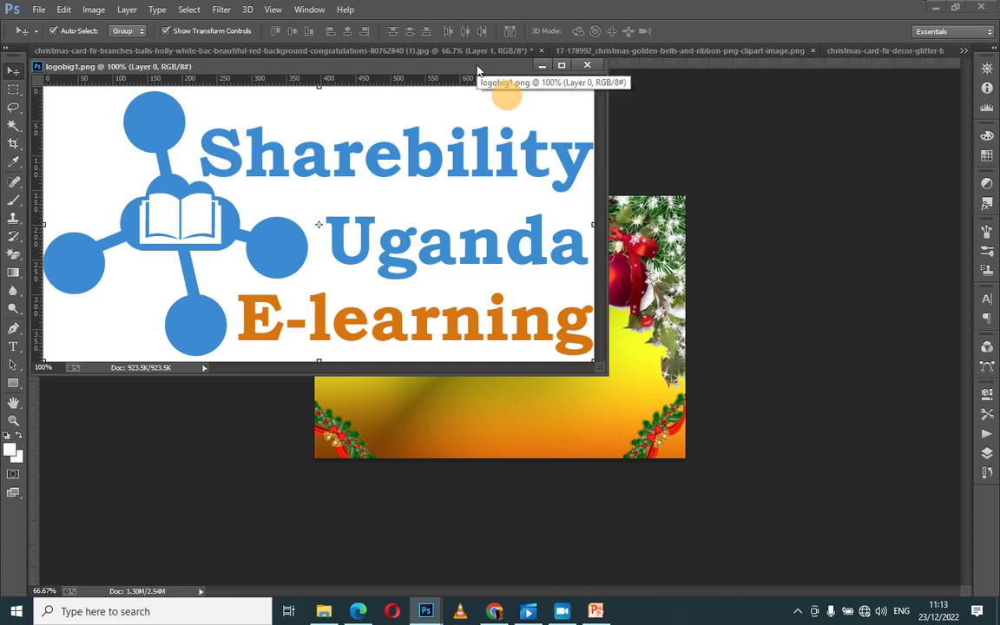
pyautogui.moveTo(476, 68)
pyautogui.mouseDown()
pyautogui.moveTo(520, 69)
pyautogui.moveTo(511, 55)
pyautogui.mouseUp()
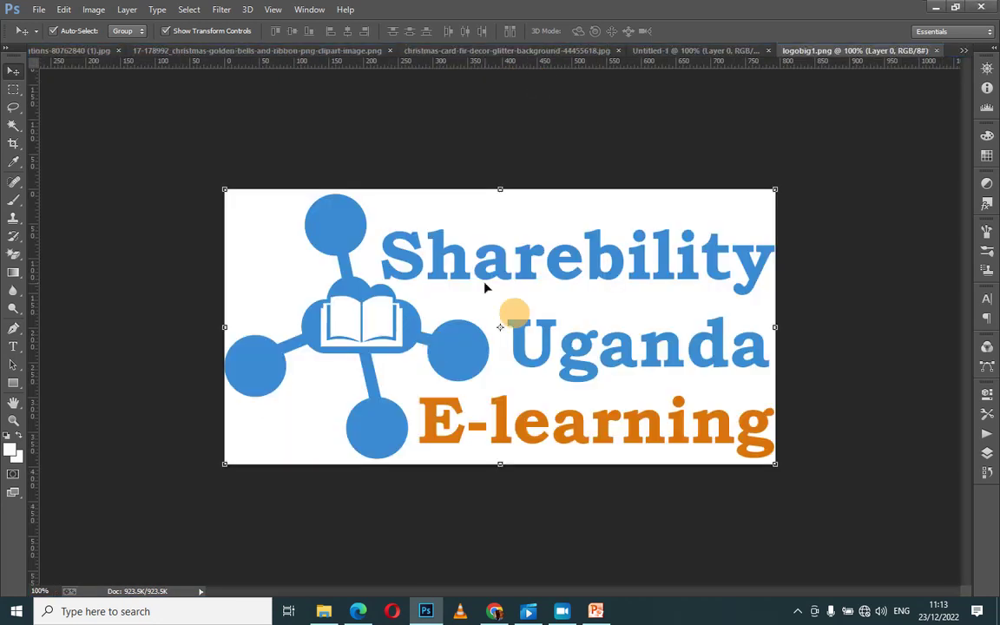
# Erase the logo's white background with the Magic Eraser so it becomes transparent.
pyautogui.click(532, 319)
pyautogui.moveTo(532, 319)
pyautogui.mouseDown()
pyautogui.moveTo(431, 293)
pyautogui.moveTo(510, 315)
pyautogui.mouseUp()
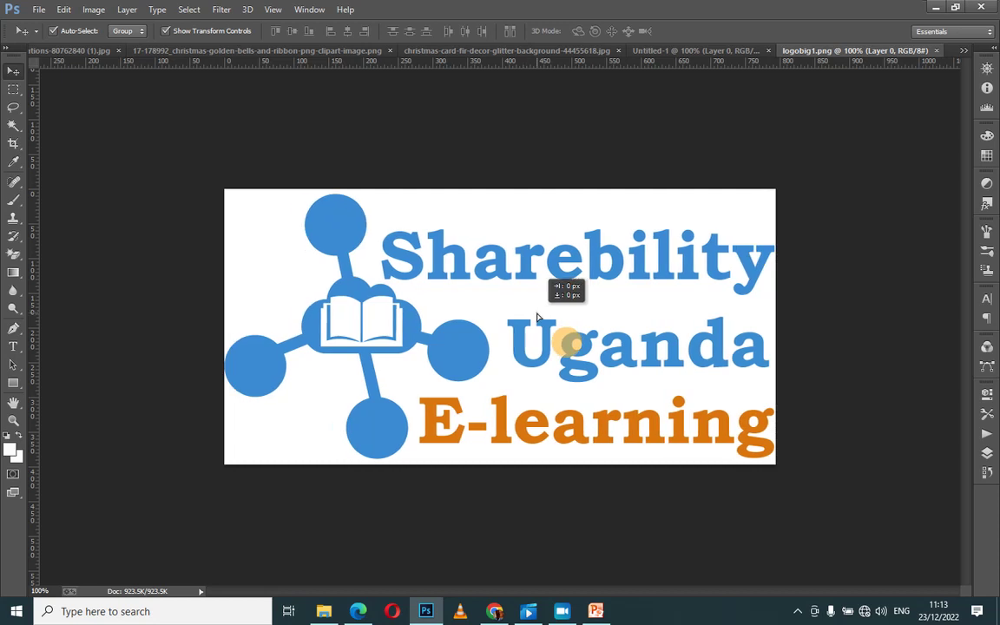
pyautogui.moveTo(509, 315); pyautogui.dragTo(541, 315)
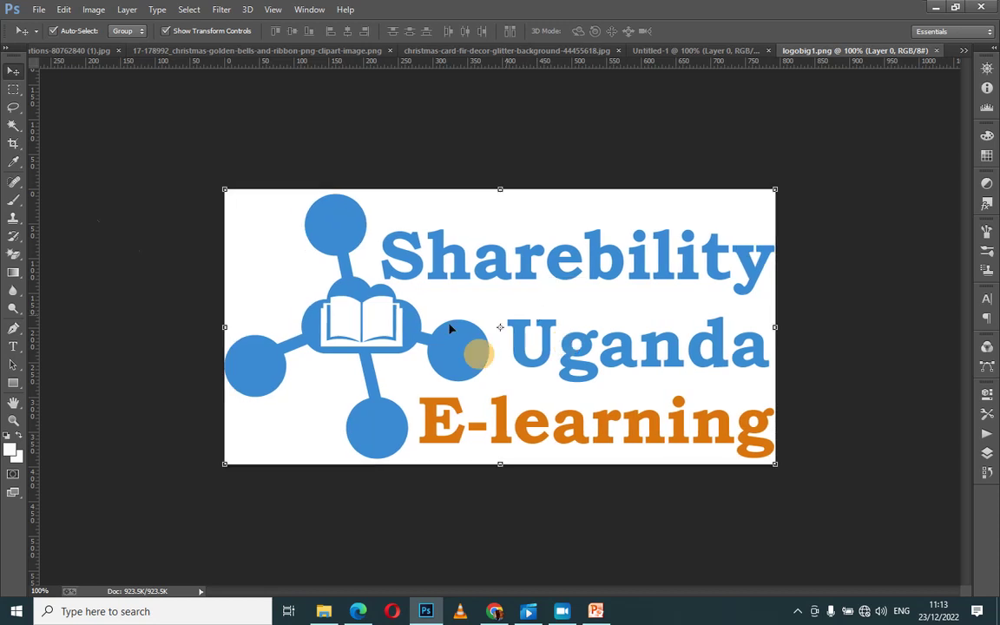
pyautogui.click(12, 255)
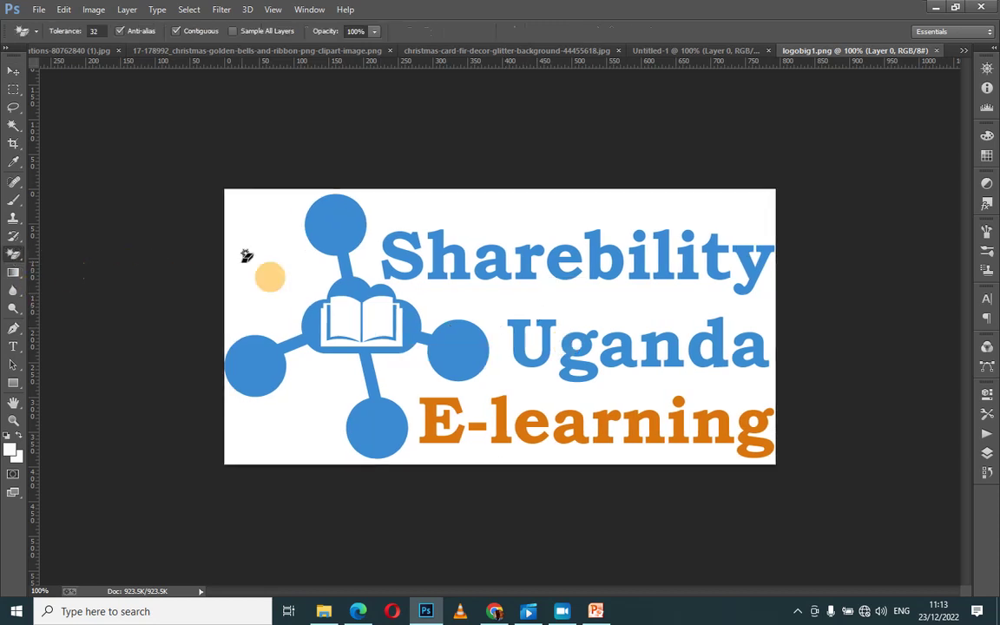
pyautogui.click(244, 267)
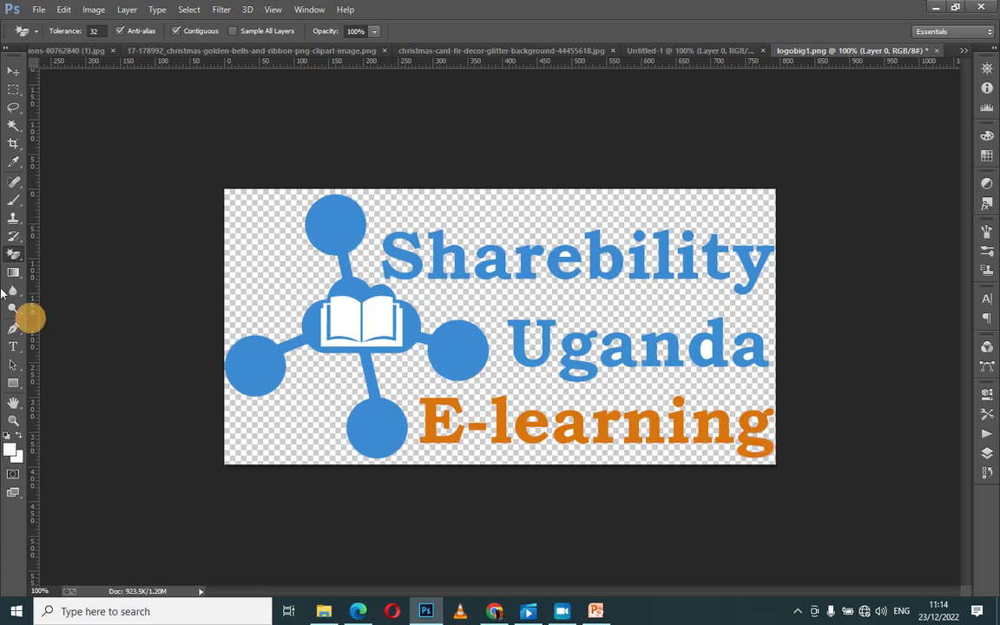
pyautogui.rightClick(18, 254)
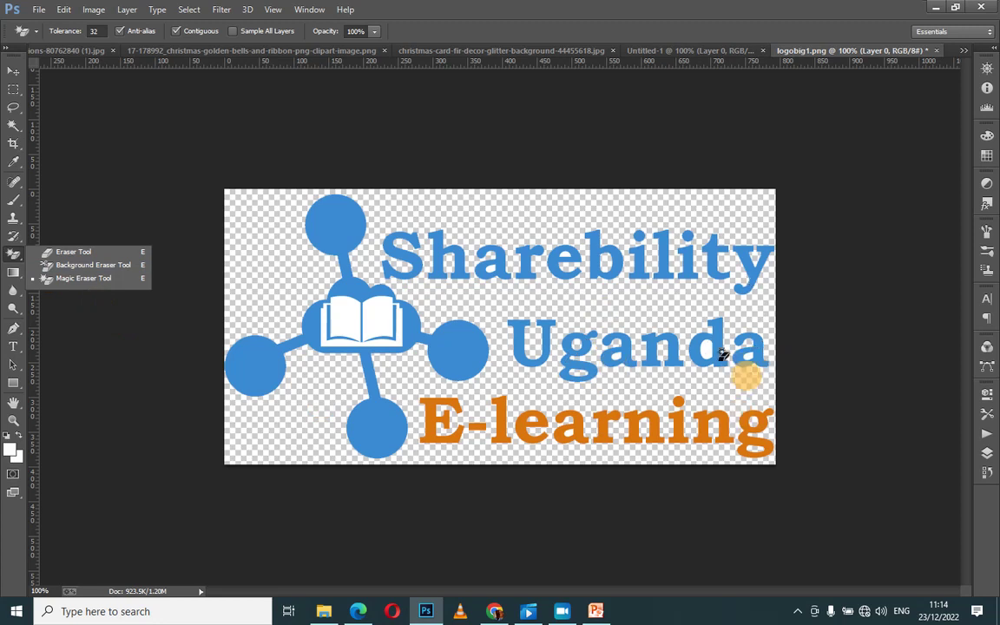
pyautogui.press('Escape')
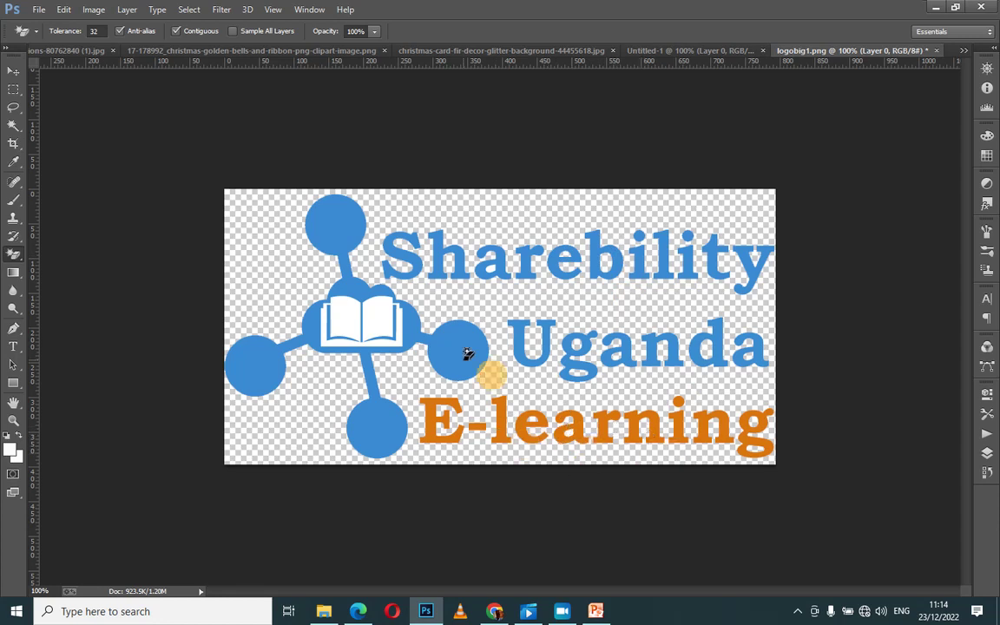
# Drag the transparent logo onto the Christmas card as a new layer.
pyautogui.click(12, 71)
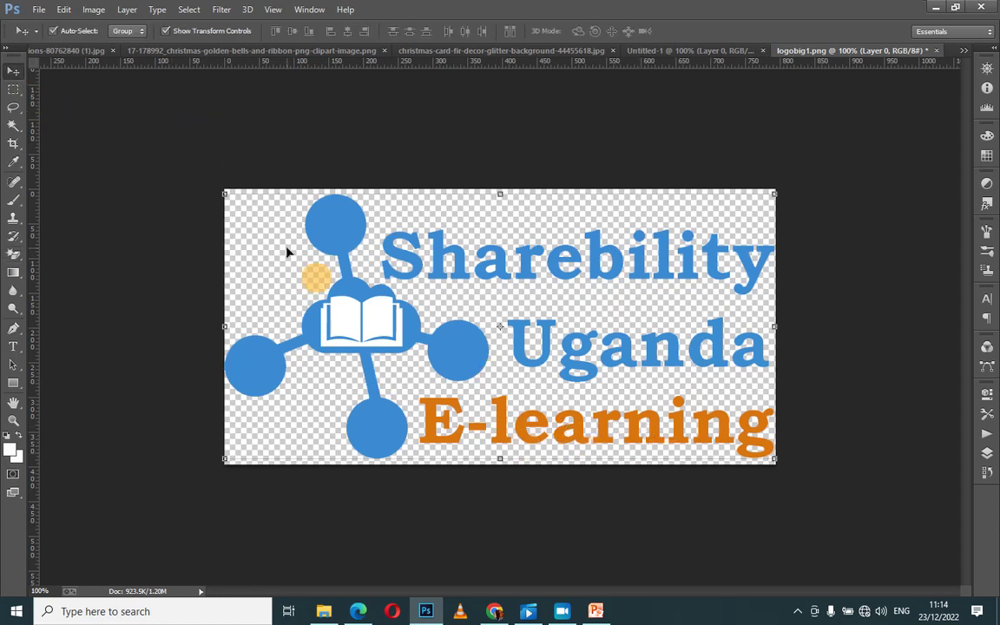
pyautogui.moveTo(337, 336); pyautogui.dragTo(422, 50)
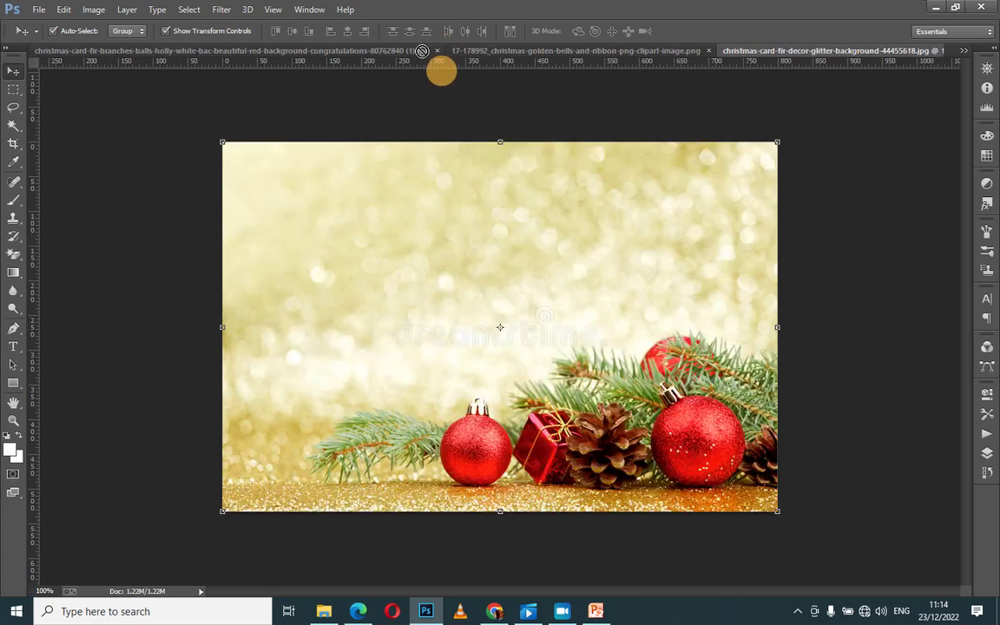
pyautogui.moveTo(421, 51); pyautogui.dragTo(437, 362)
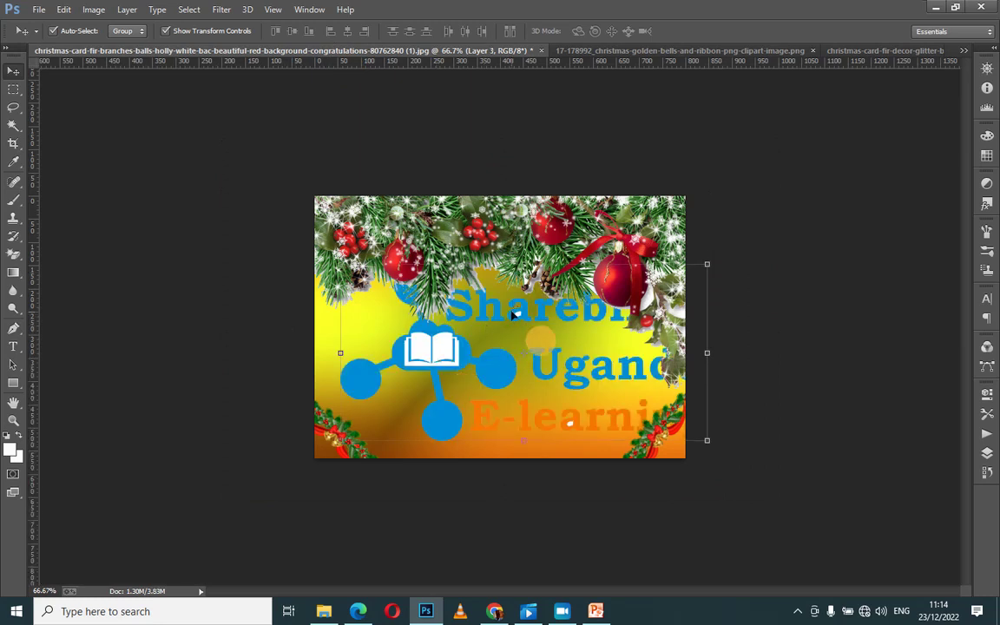
pyautogui.moveTo(491, 335); pyautogui.dragTo(453, 334)
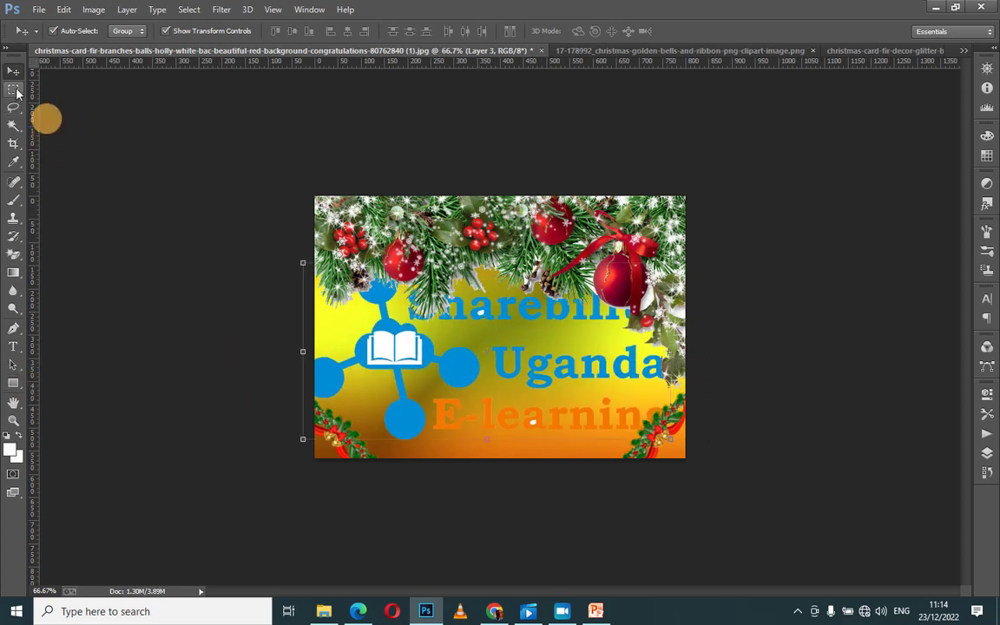
# Scale the logo on the card down to about 50% of its size.
pyautogui.click(14, 254)
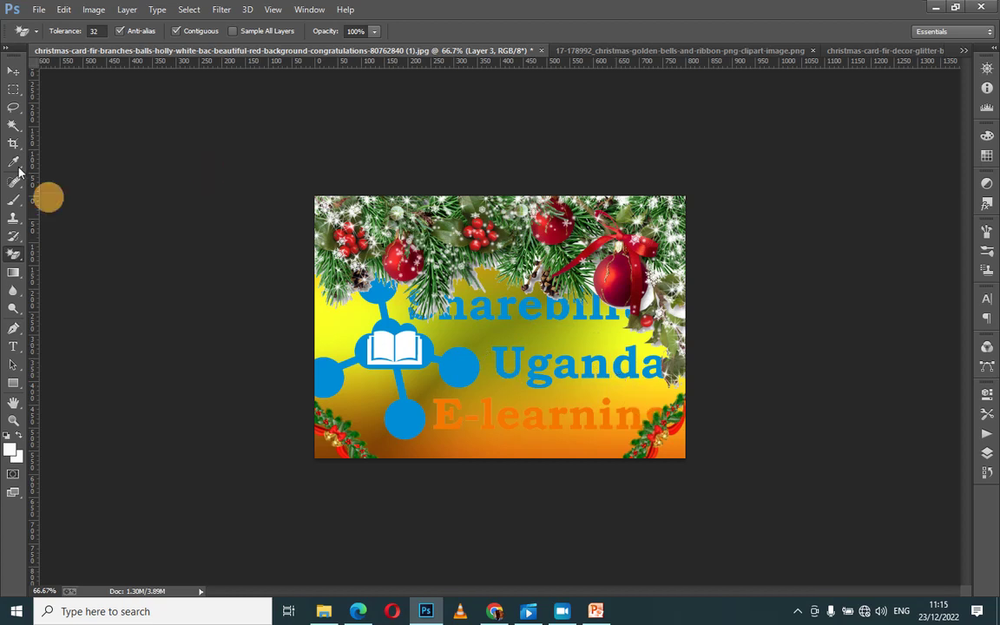
pyautogui.click(13, 70)
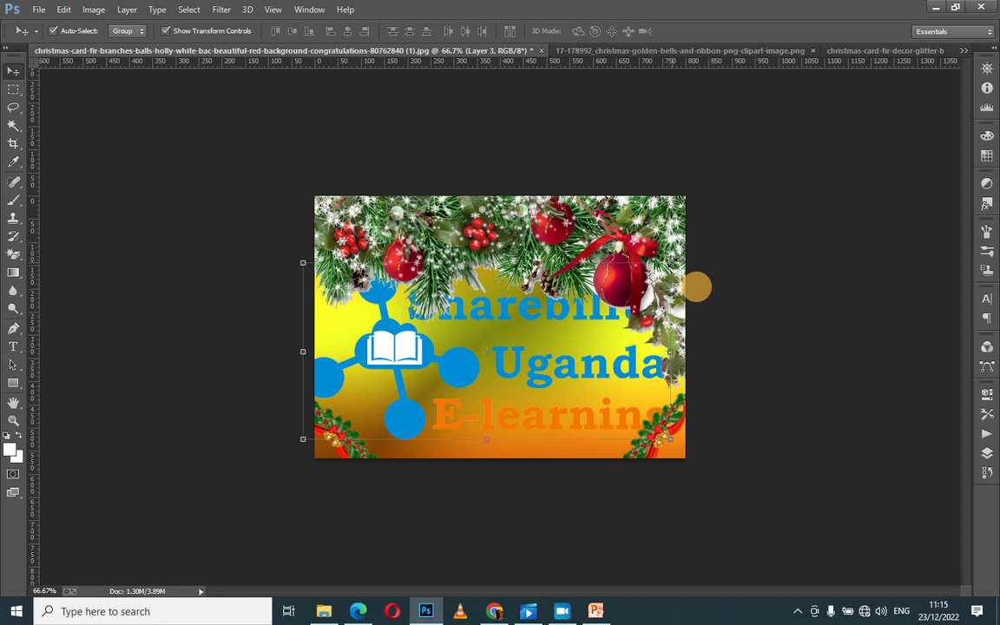
pyautogui.moveTo(670, 263)
pyautogui.mouseDown()
pyautogui.moveTo(618, 292)
pyautogui.moveTo(634, 319)
pyautogui.moveTo(599, 352)
pyautogui.mouseUp()
# Move the shrunk logo to the card's centre below the fir branches and commit.
pyautogui.moveTo(507, 362)
pyautogui.mouseDown()
pyautogui.moveTo(497, 438)
pyautogui.moveTo(521, 414)
pyautogui.mouseUp()
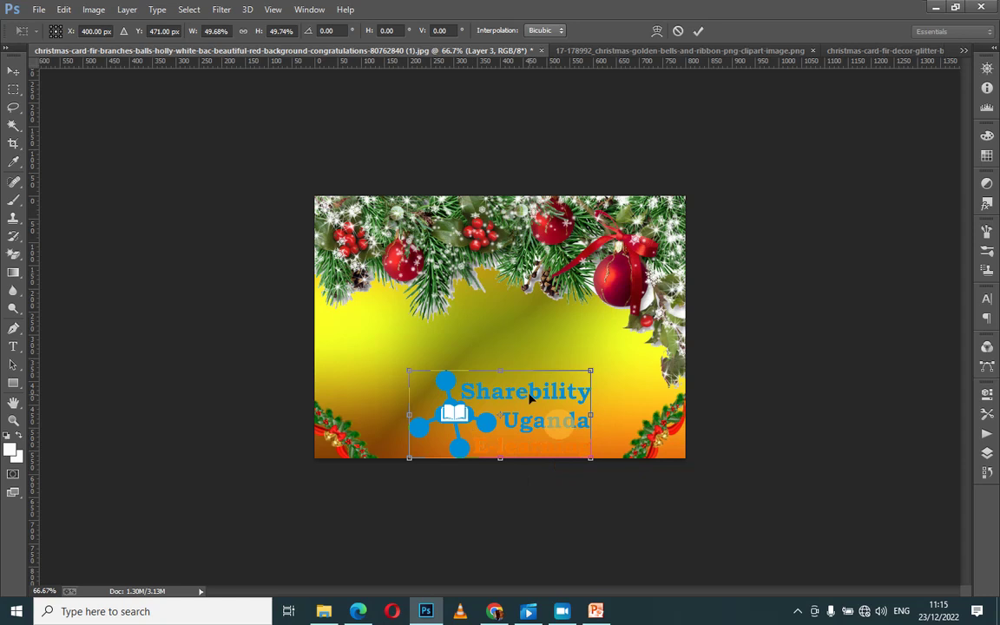
pyautogui.moveTo(530, 398)
pyautogui.mouseDown()
pyautogui.moveTo(523, 334)
pyautogui.moveTo(550, 316)
pyautogui.mouseUp()
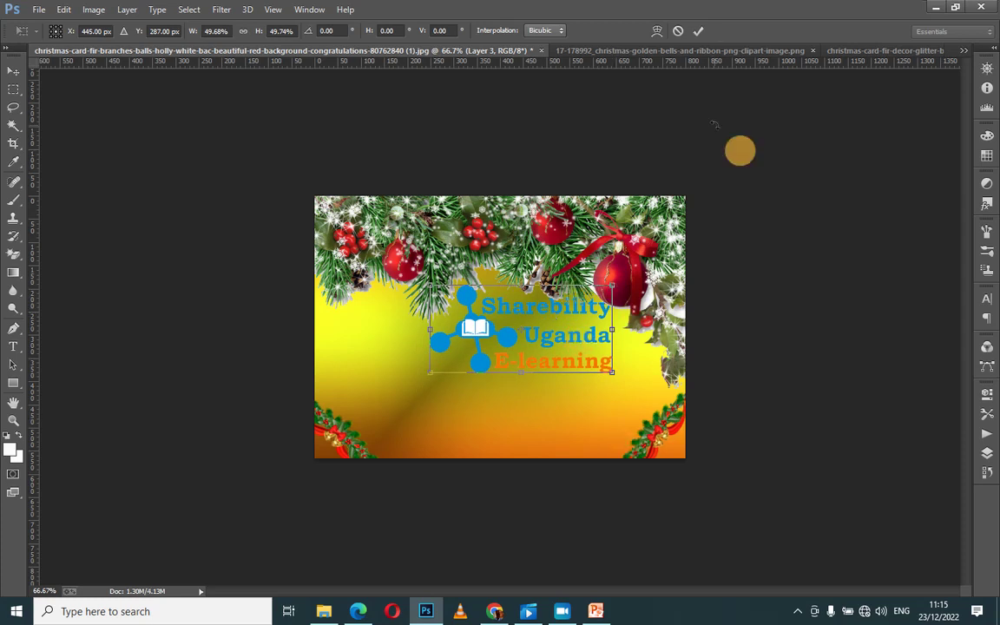
pyautogui.click(699, 33)
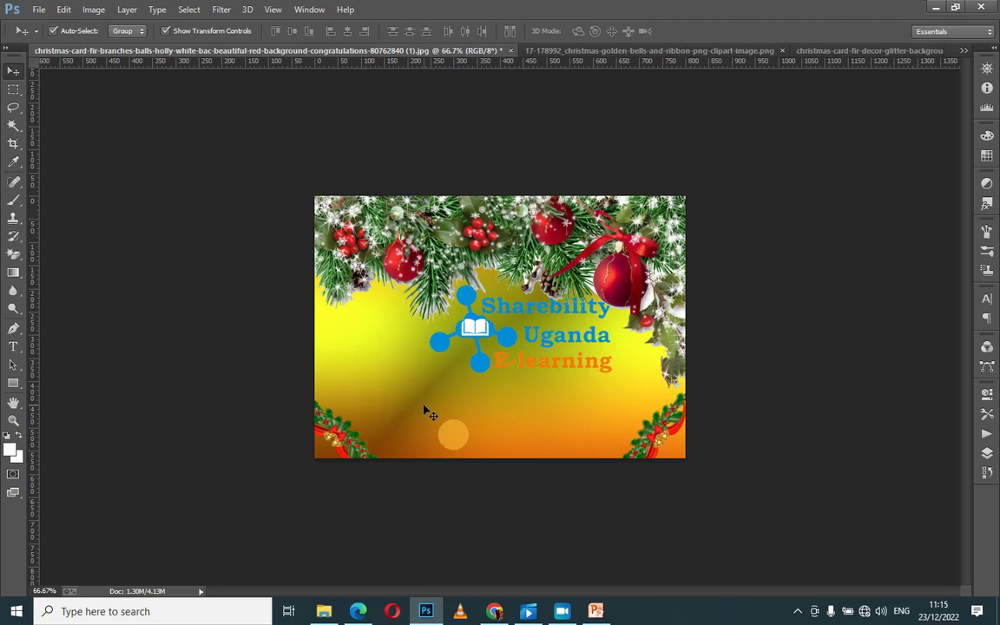
# Start a yellow 12 pt Vladimir Script text at the card's lower left with M.
pyautogui.click(14, 346)
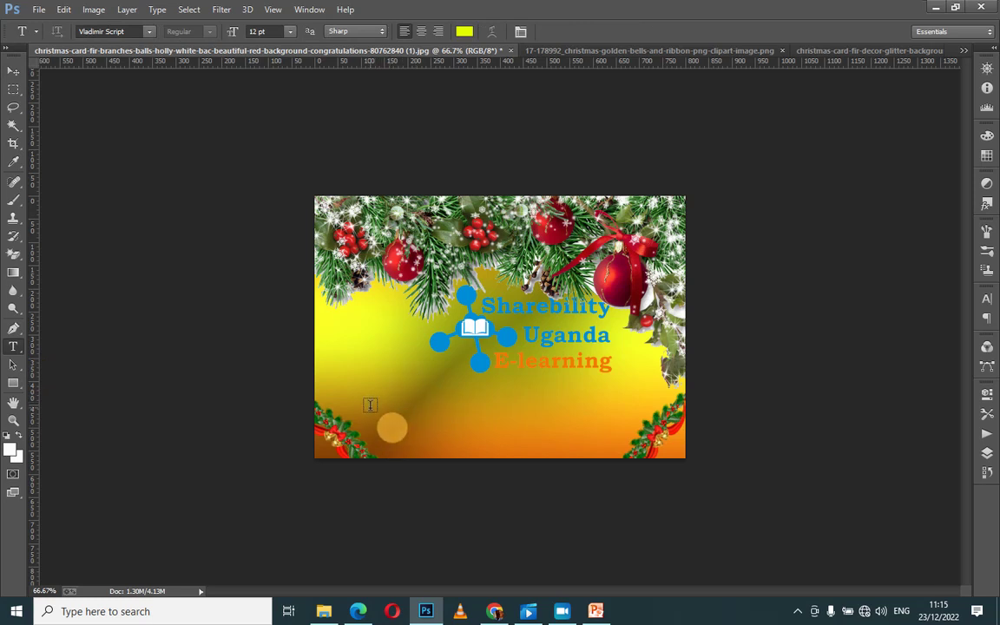
pyautogui.click(370, 405)
pyautogui.write('M')
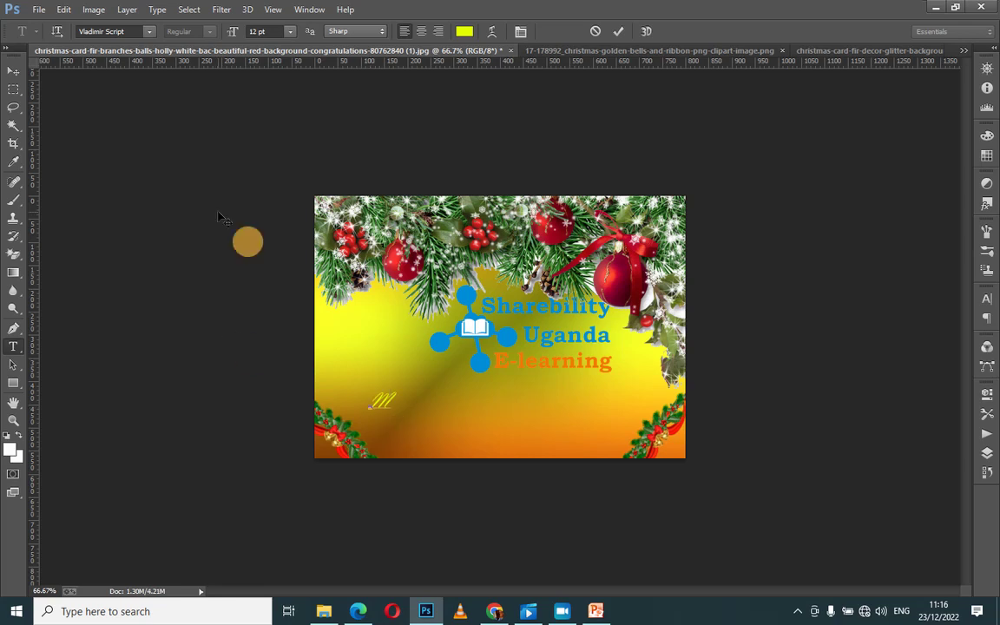
pyautogui.click(150, 32)
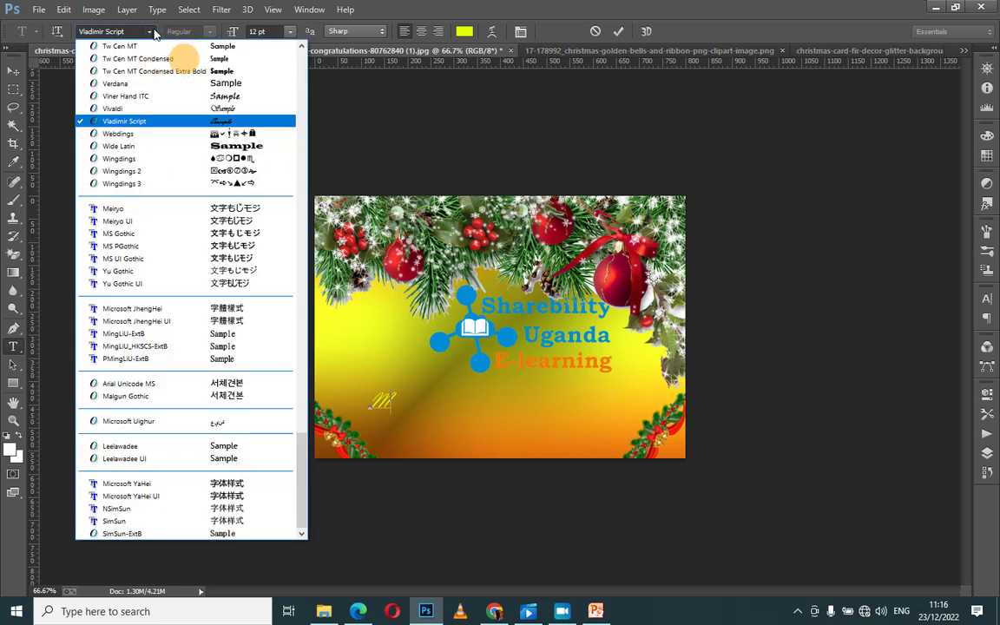
pyautogui.click(304, 177)
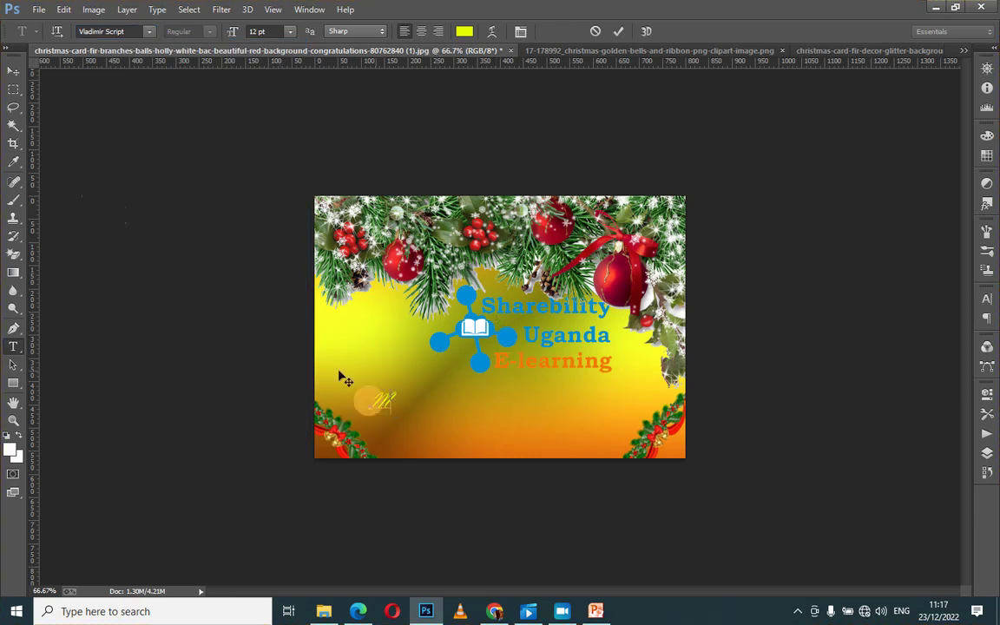
pyautogui.click(84, 191)
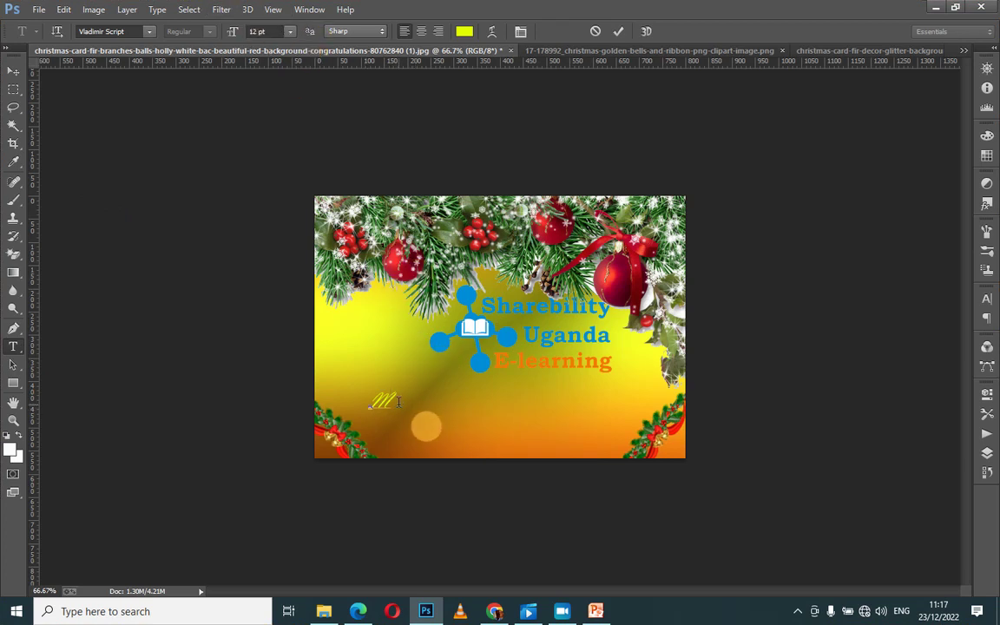
# Complete the first line of the greeting as 'MERRY CHRISMASS'.
pyautogui.write('E')
pyautogui.write('RR')
pyautogui.write('Y C')
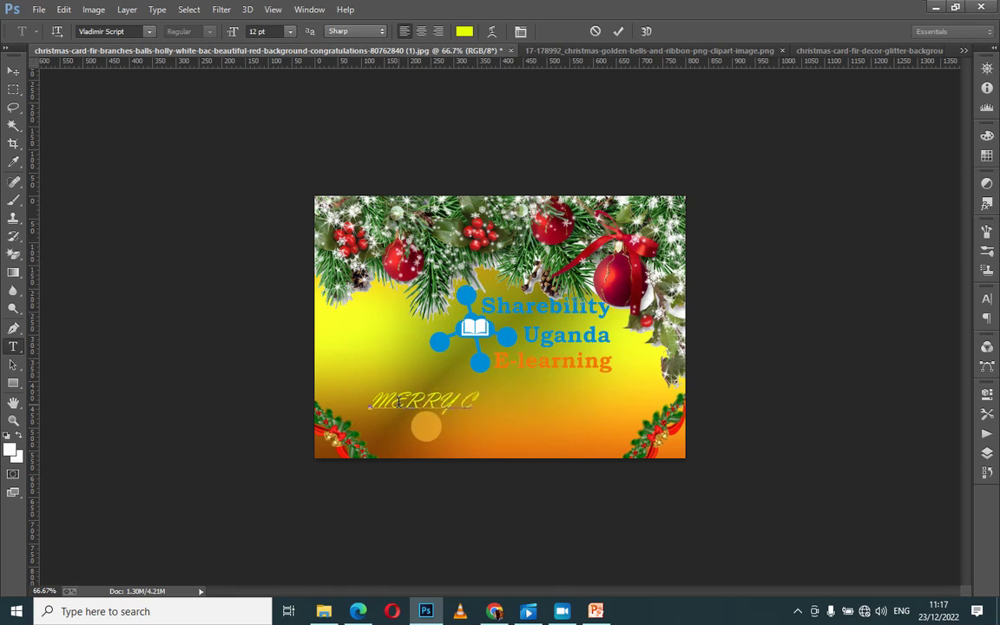
pyautogui.write('HR')
pyautogui.write('IST')
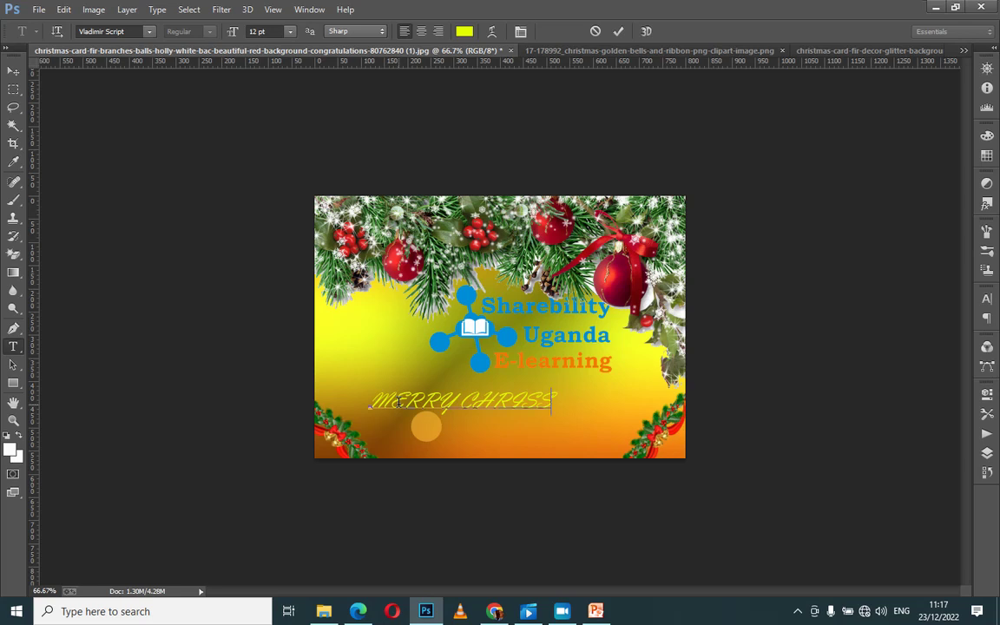
pyautogui.write('M')
pyautogui.press('BackSpace')
pyautogui.press('BackSpace')
pyautogui.write('MAS')
pyautogui.write('S')
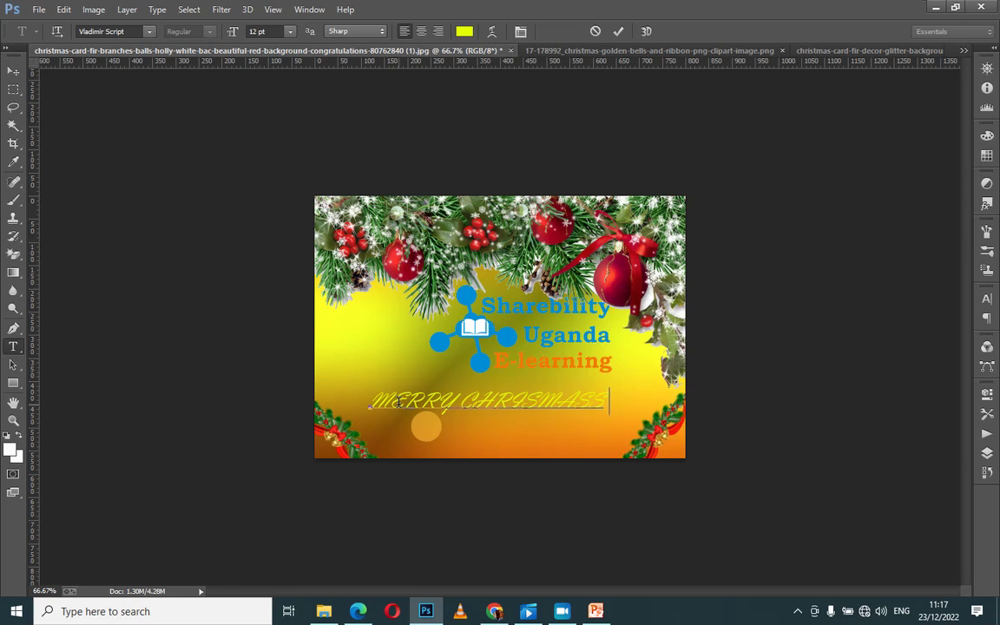
# Add 'Happy New Year' on a new line beneath the greeting.
pyautogui.press('Return')
pyautogui.write('H')
pyautogui.write('app')
pyautogui.write('y')
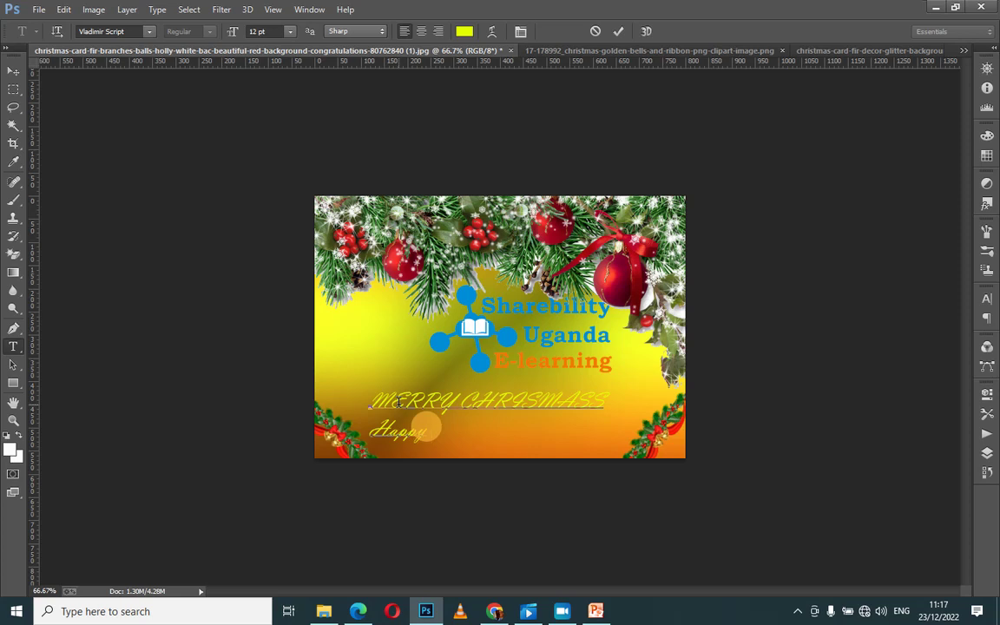
pyautogui.write('Ne')
pyautogui.write('w')
pyautogui.write(' Y')
pyautogui.write('e')
pyautogui.press('BackSpace')
pyautogui.write('ar')
# Commit the greeting and insert an empty line under 'MERRY CHRISMASS', trying an ampersand there.
pyautogui.click(618, 31)
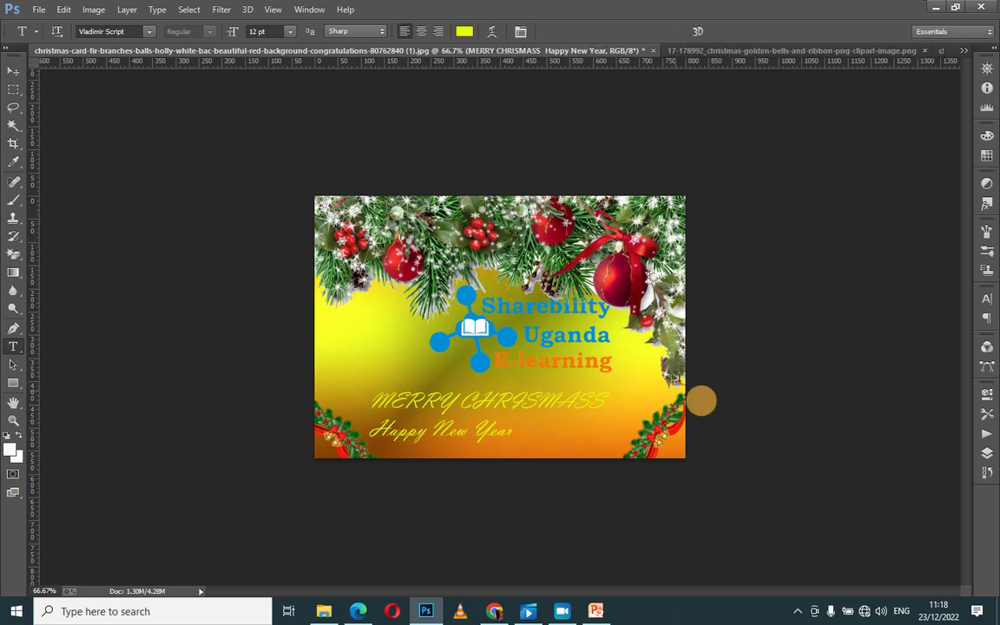
pyautogui.click(607, 403)
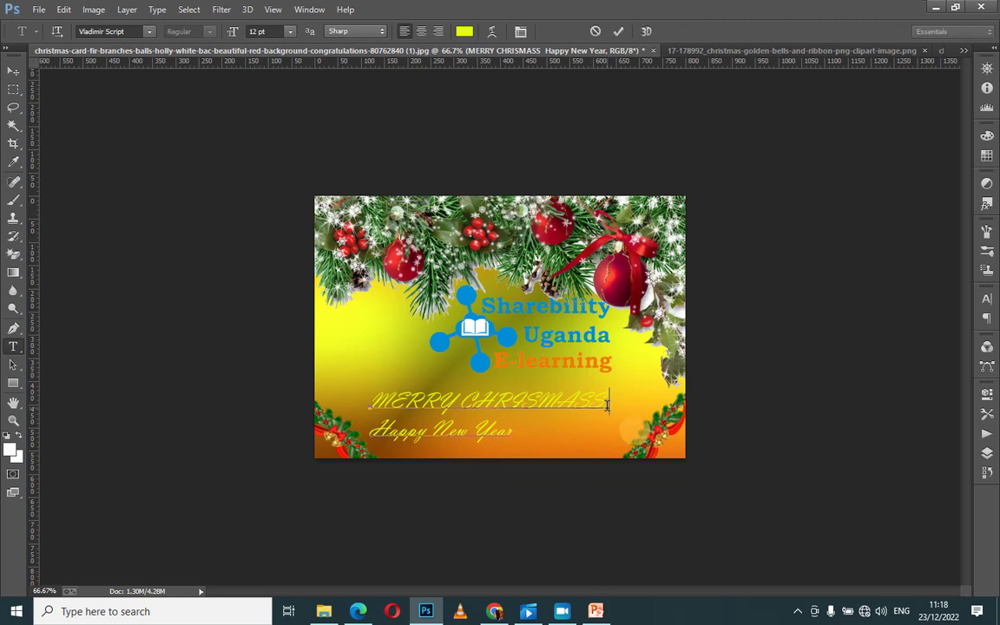
pyautogui.press('Return')
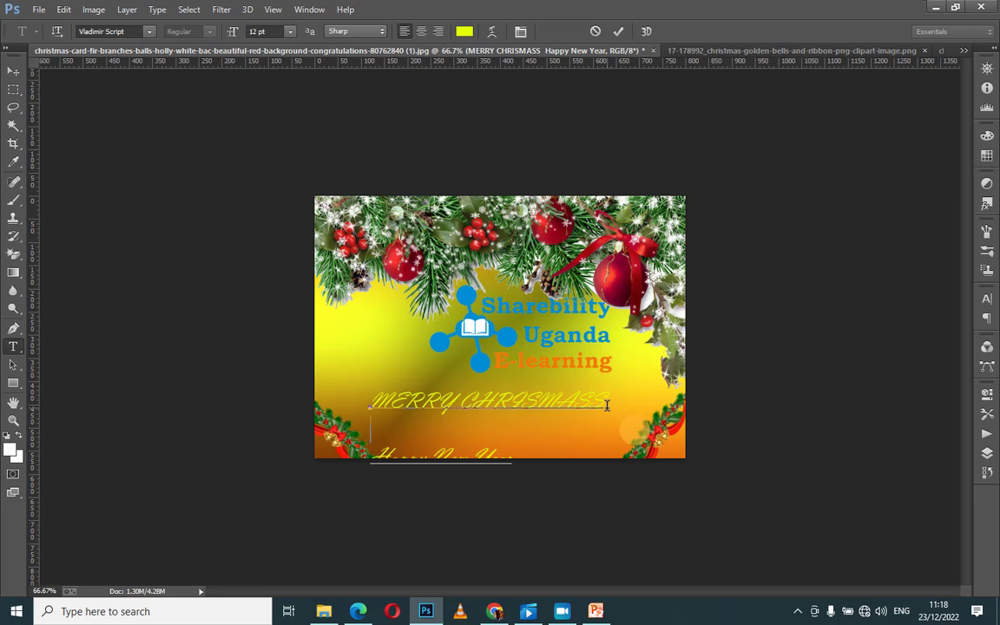
pyautogui.write('&')
pyautogui.press('BackSpace')
pyautogui.write('&')
pyautogui.press('BackSpace')
pyautogui.write('&')
pyautogui.press('BackSpace')
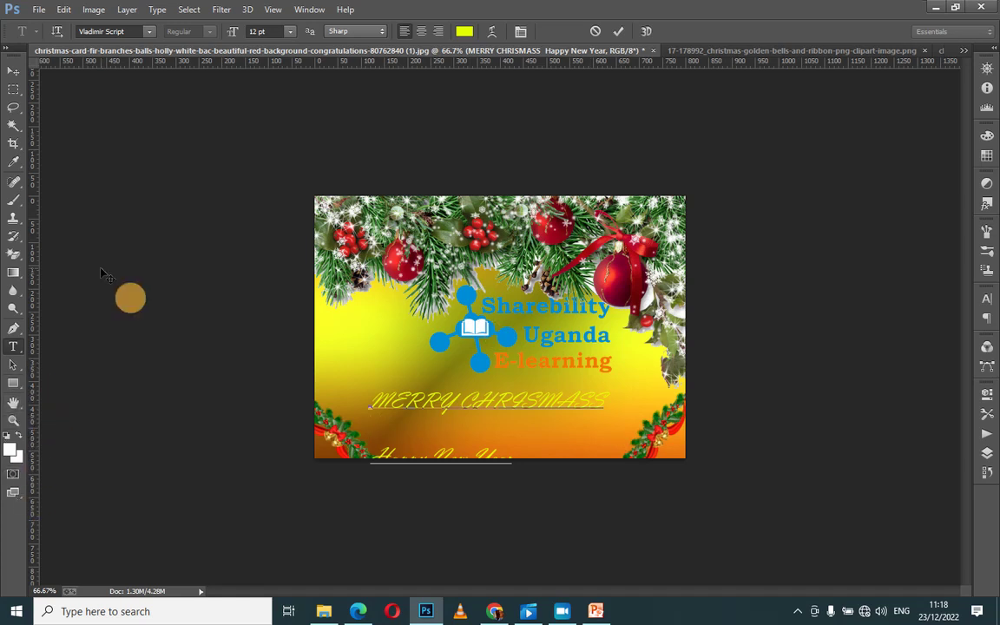
pyautogui.press('ctrl')
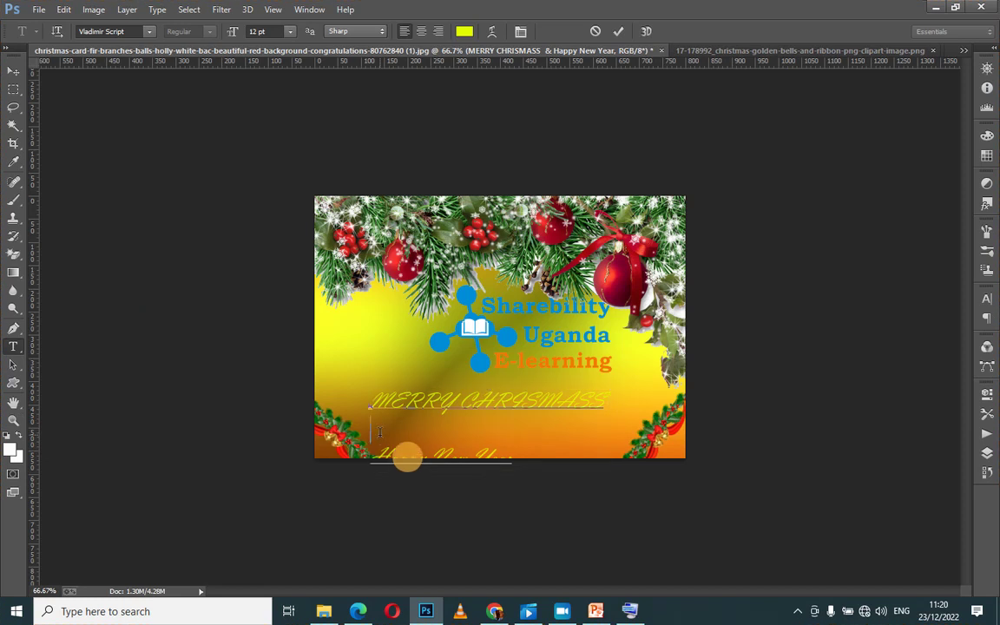
# Add the '&' line between the two greeting lines and commit the text.
pyautogui.click(617, 32)
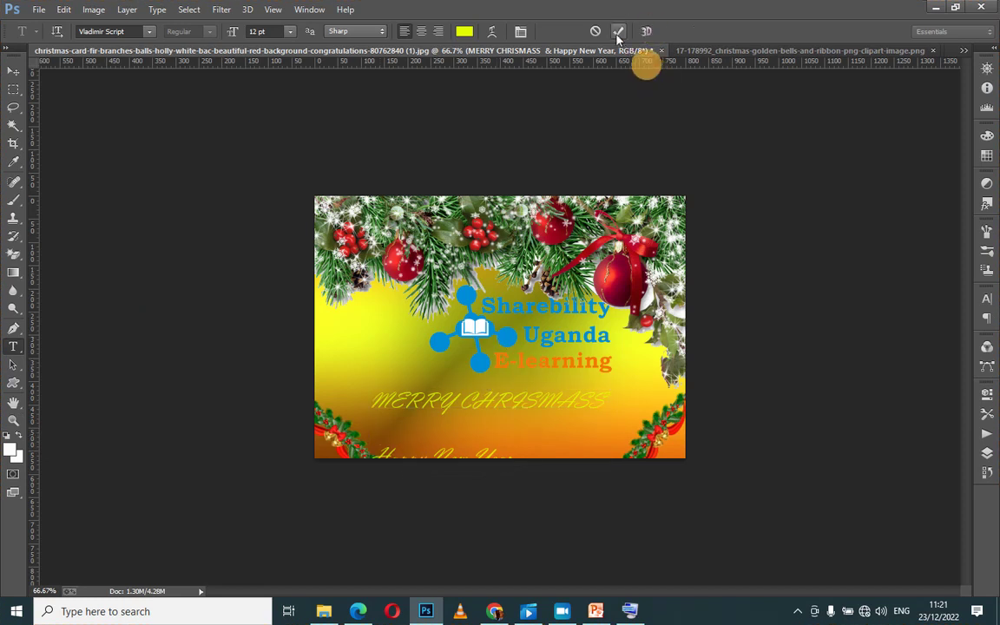
pyautogui.click(378, 431)
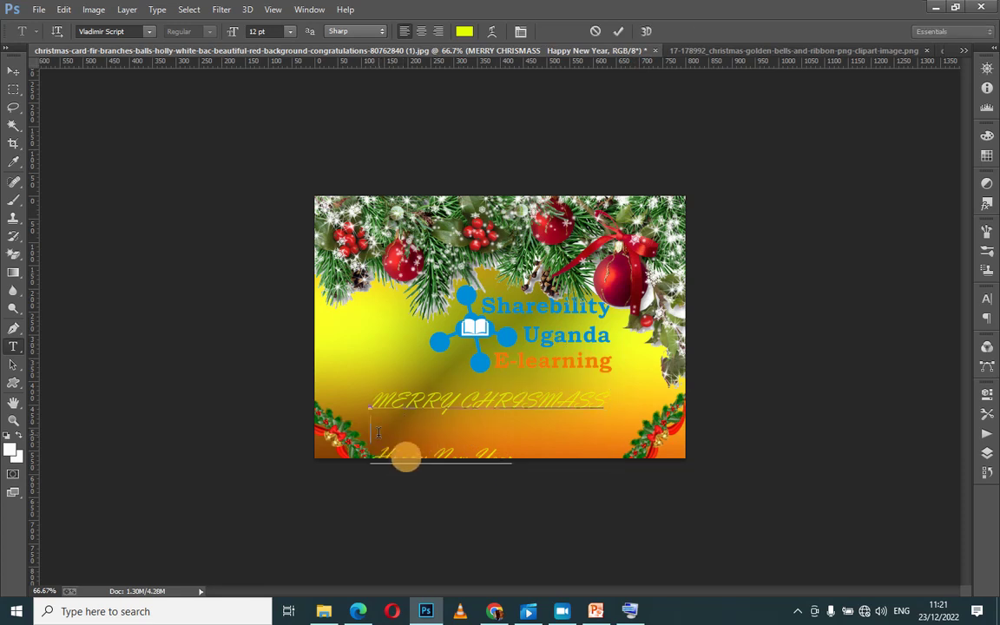
pyautogui.write('2')
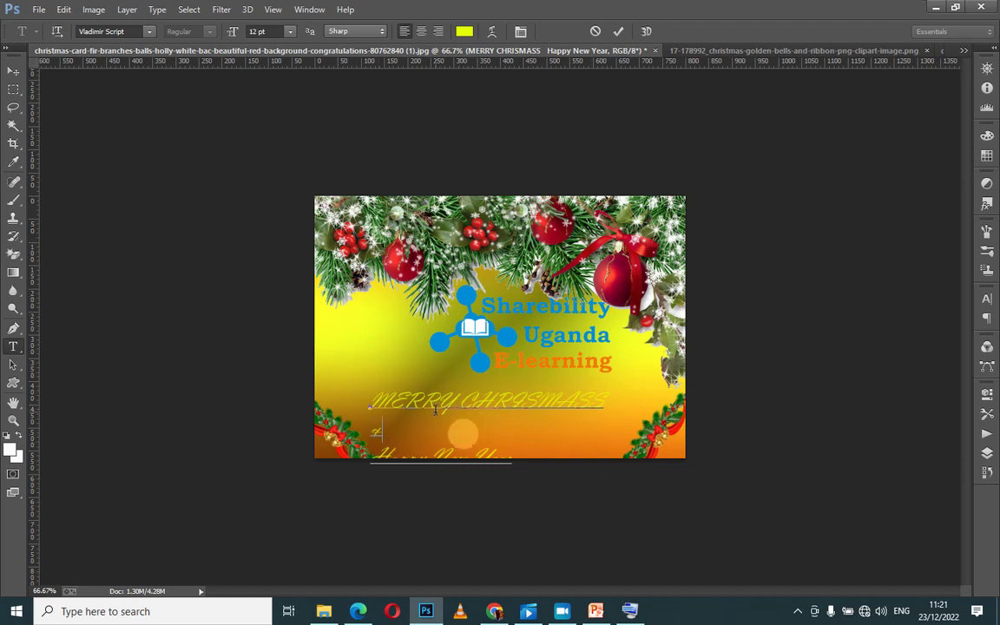
pyautogui.click(617, 30)
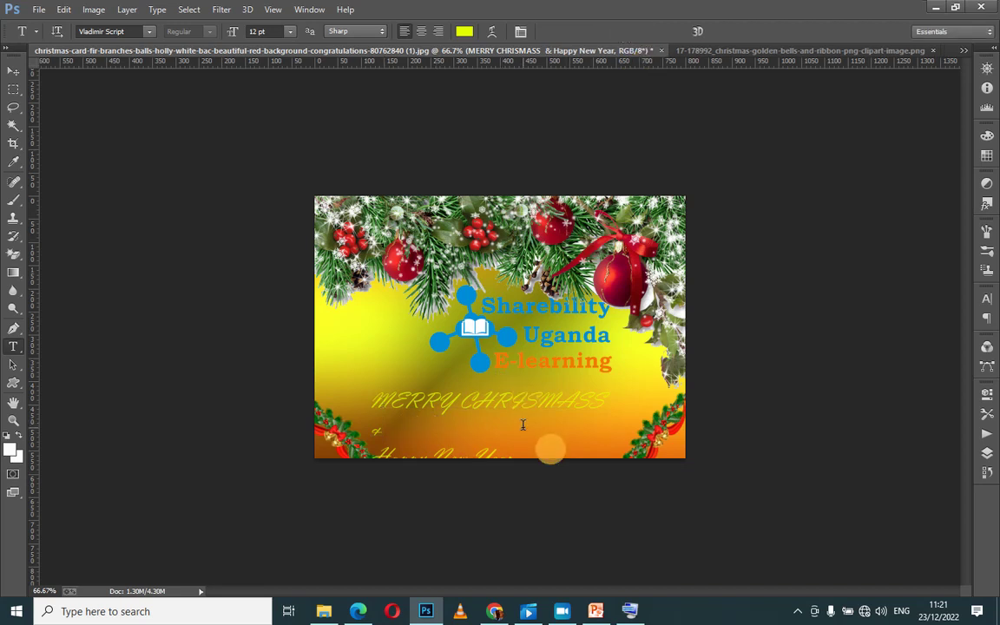
# Move the greeting text block up so 'Happy New Year' sits fully on the card.
pyautogui.click(13, 71)
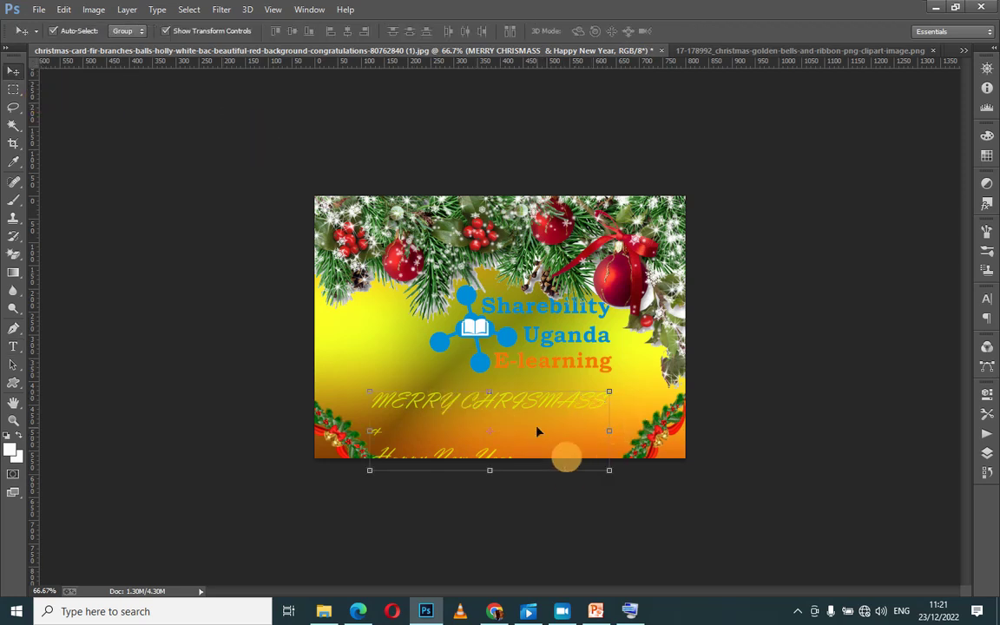
pyautogui.moveTo(536, 429); pyautogui.dragTo(538, 414)
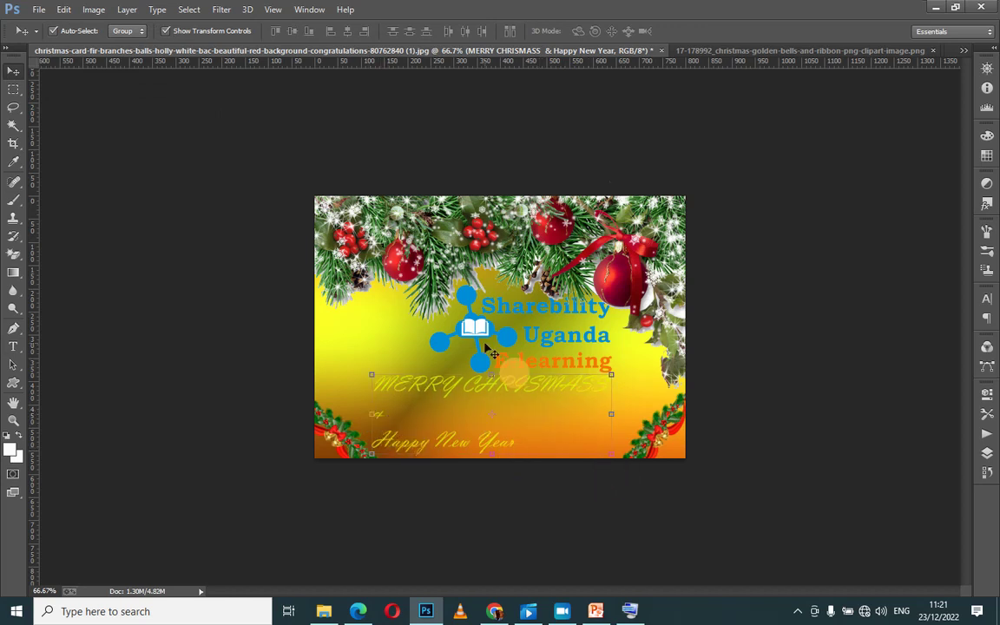
pyautogui.click(829, 127)
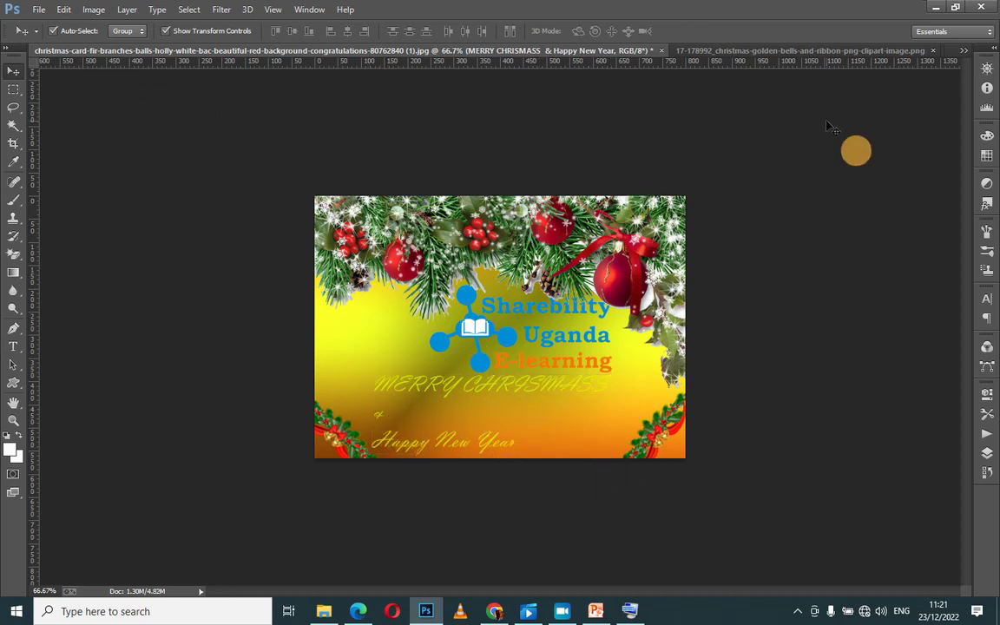
pyautogui.click(376, 417)
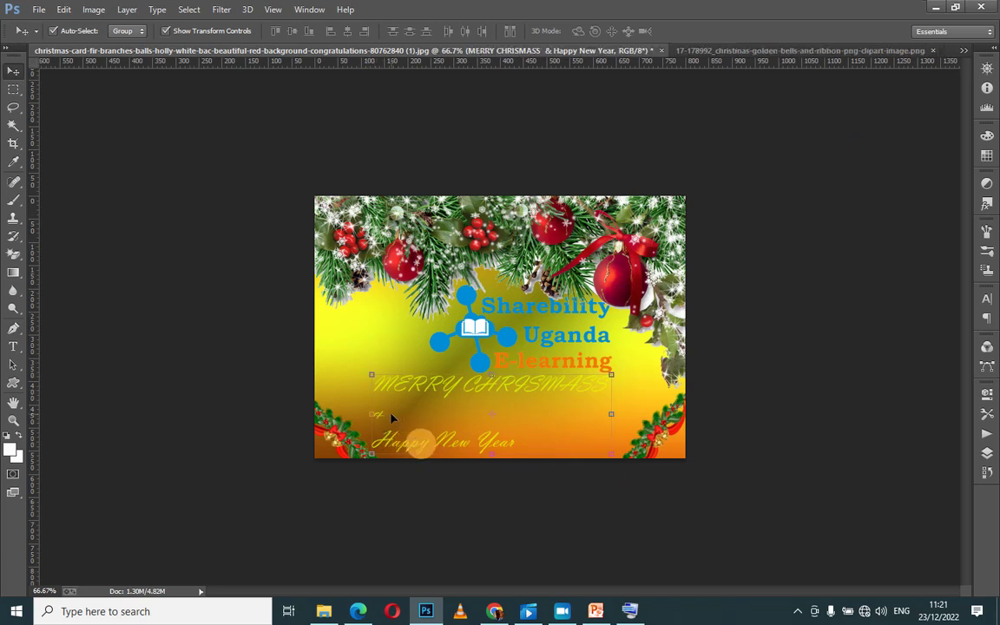
# Delete the ampersand between the greeting lines and commit the text edit.
pyautogui.click(14, 348)
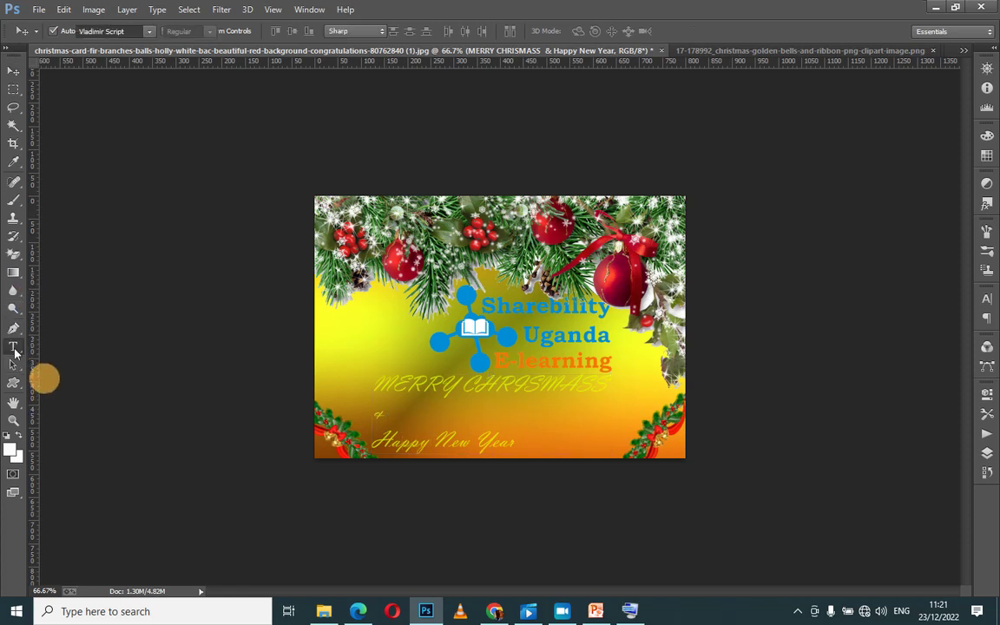
pyautogui.click(392, 418)
pyautogui.press('BackSpace')
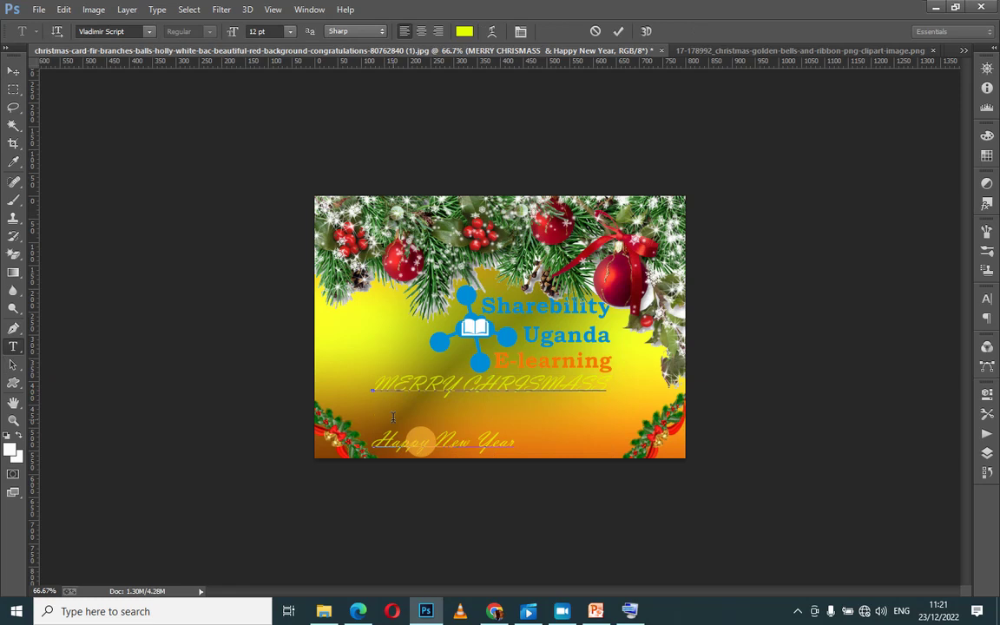
pyautogui.click(618, 32)
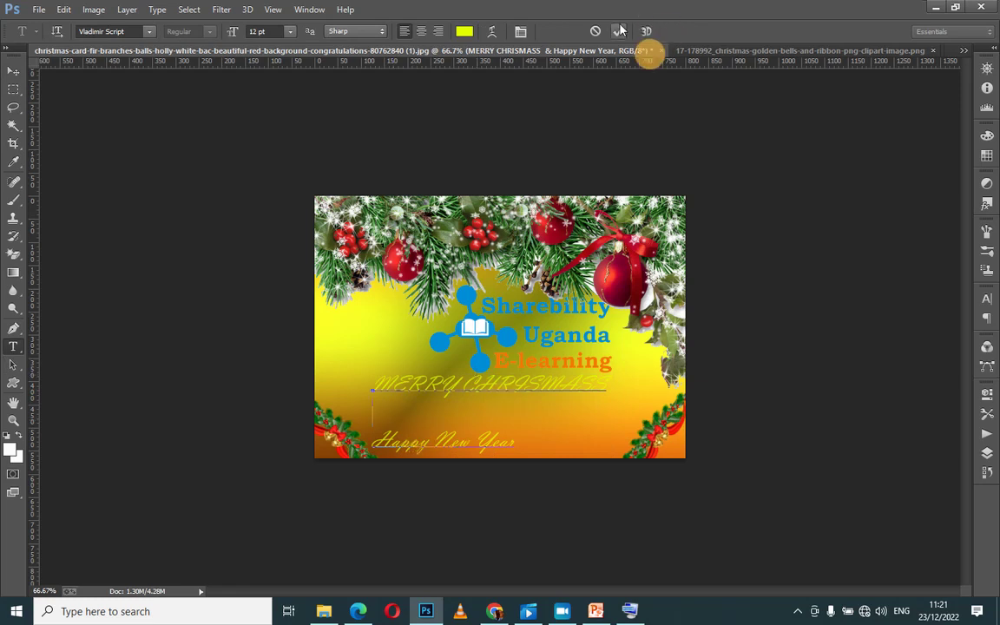
pyautogui.click(443, 409)
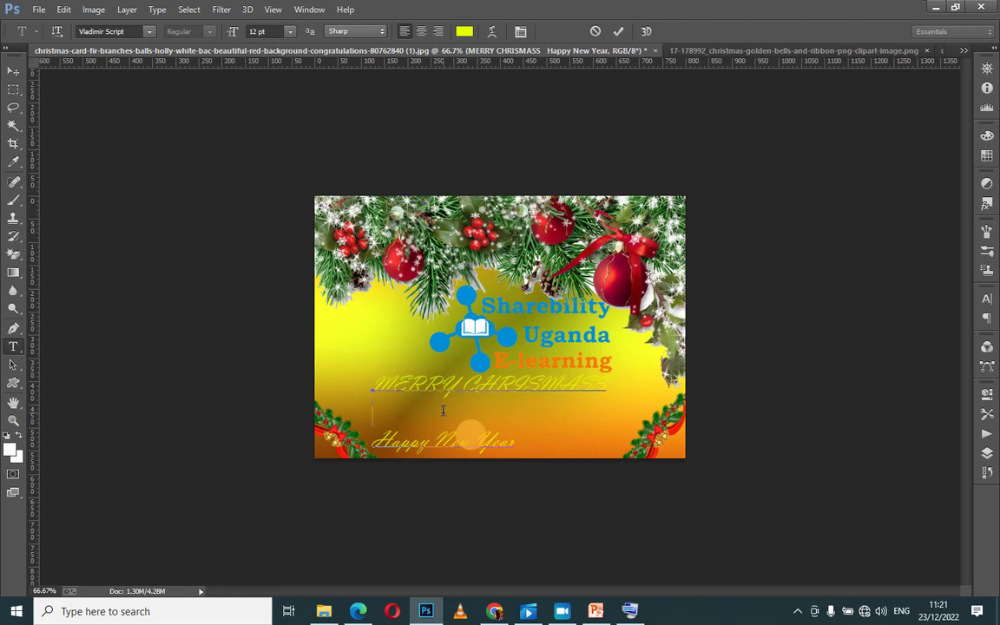
pyautogui.click(618, 32)
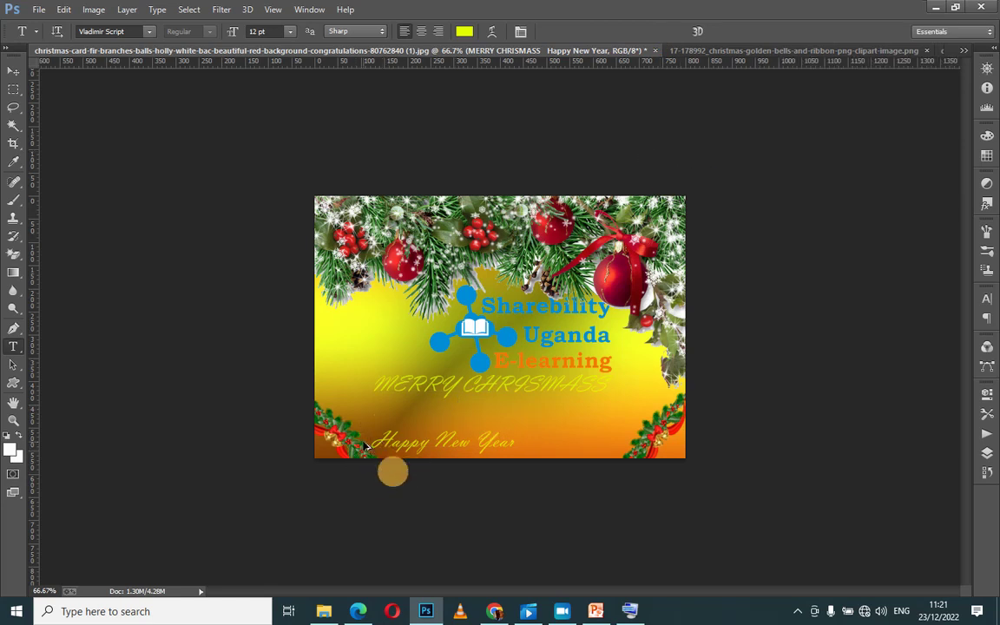
pyautogui.keyDown('ctrl'); pyautogui.keyDown('shift'); pyautogui.click(366, 448); pyautogui.keyUp('shift'); pyautogui.keyUp('ctrl')
# Remove the old greeting and add a new line 'MERRRY CHRISMASS' below the logo.
pyautogui.hotkey('ctrl', 'shift', 'Down')
pyautogui.hotkey('ctrl', 'shift', 'Down')
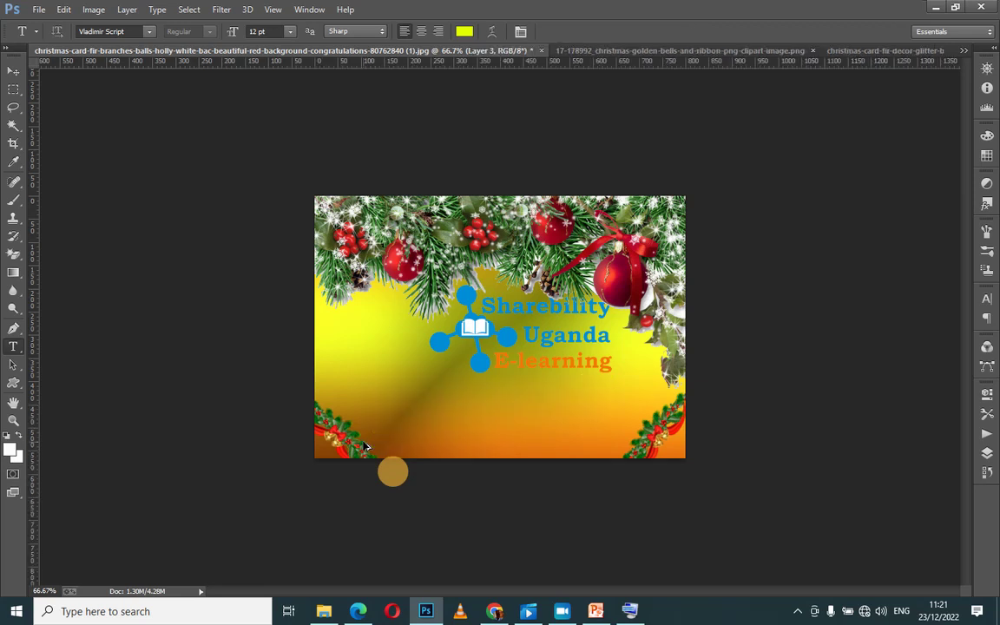
pyautogui.click(382, 387)
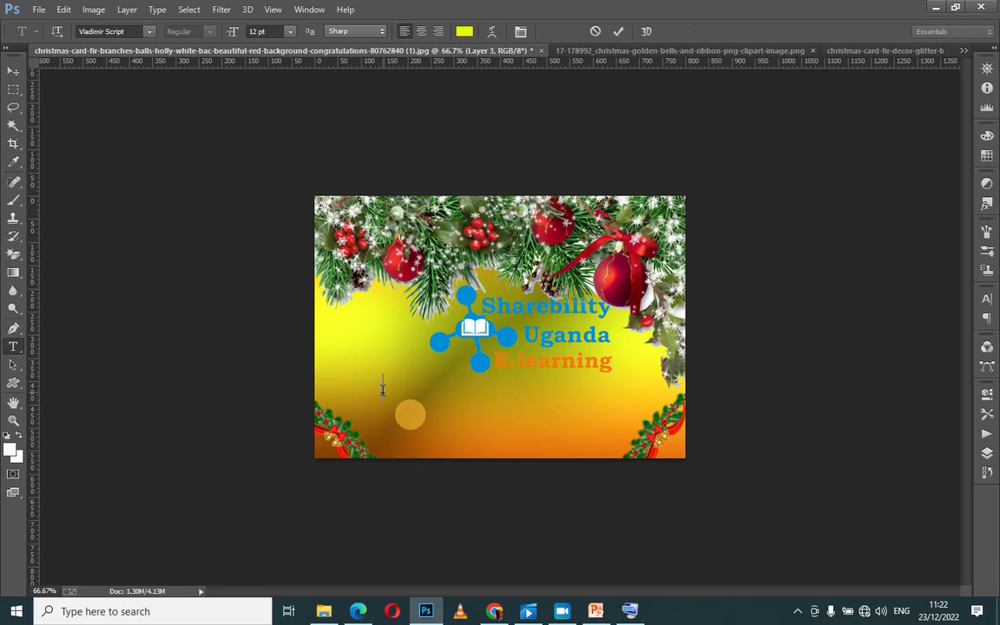
pyautogui.write('MER')
pyautogui.write('R')
pyautogui.write('R')
pyautogui.write('Y')
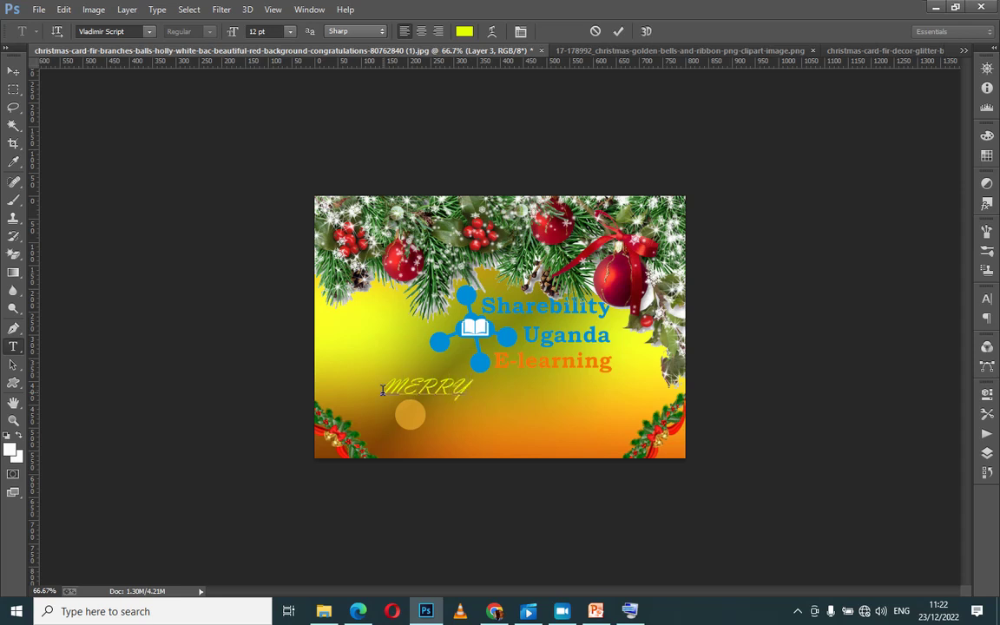
pyautogui.write(' CHR')
pyautogui.write('ISMA')
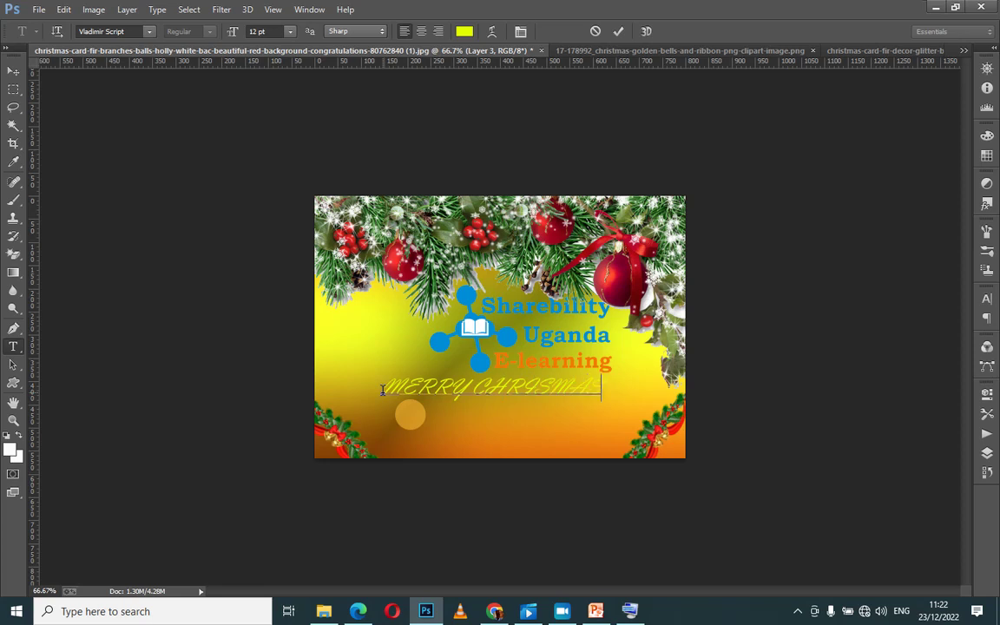
pyautogui.write('S')
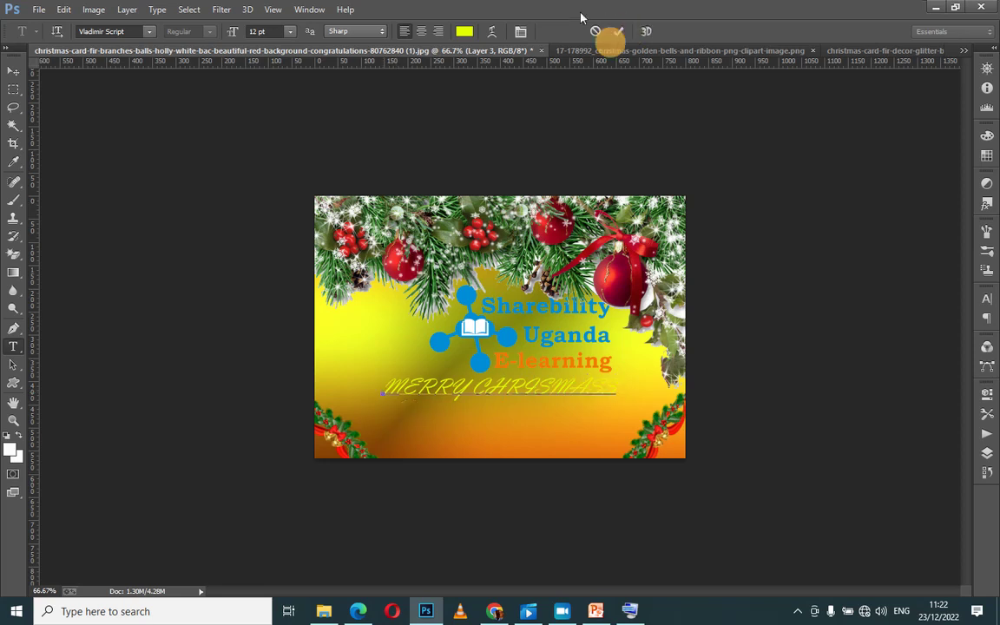
pyautogui.write('S')
pyautogui.click(617, 33)
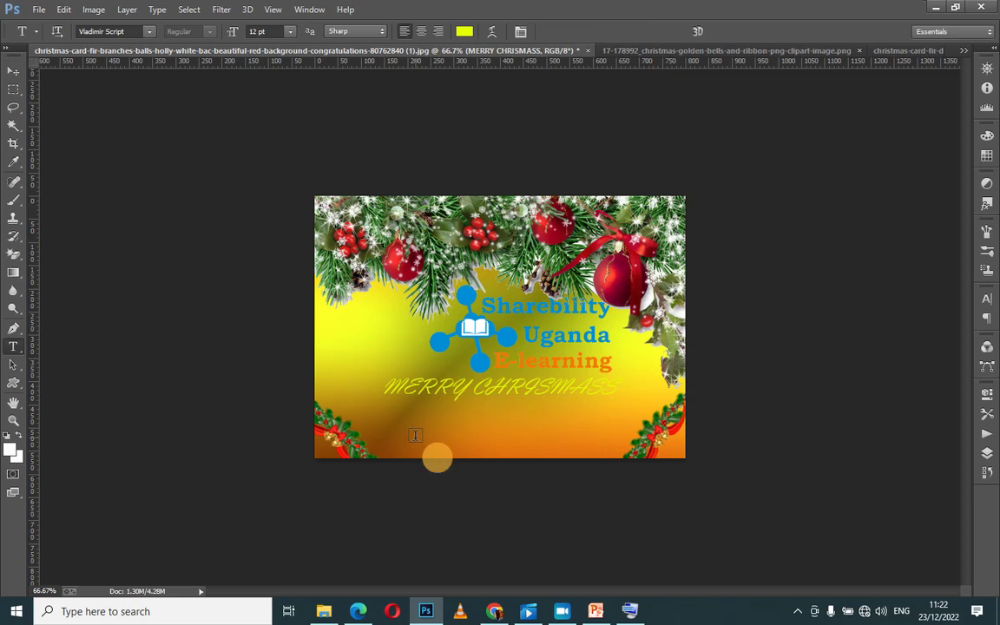
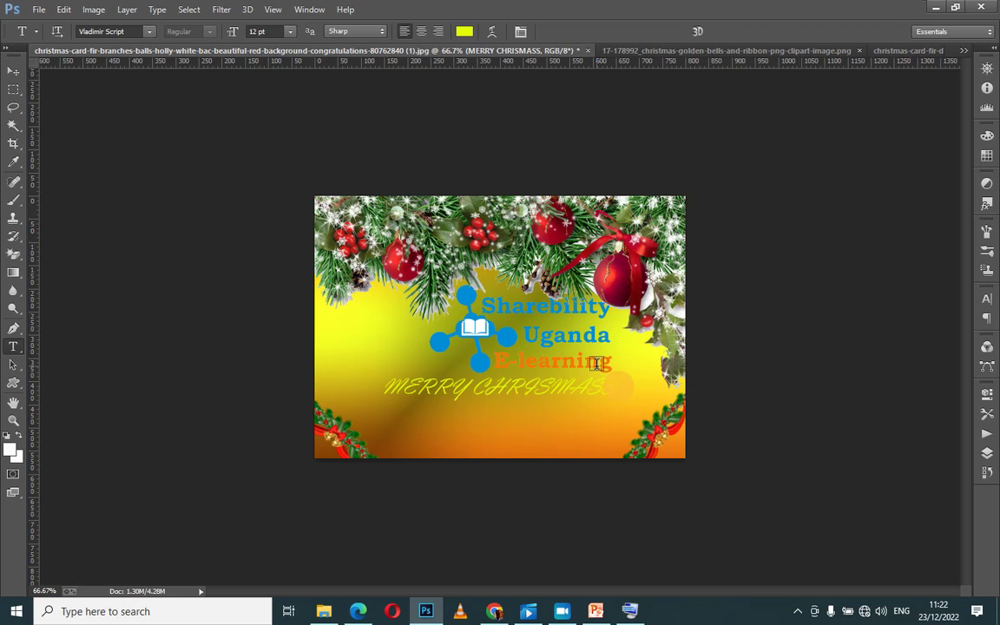
# Add a yellow script 'Happy New Year' text line just below MERRY CHRISMASS.
pyautogui.click(388, 418)
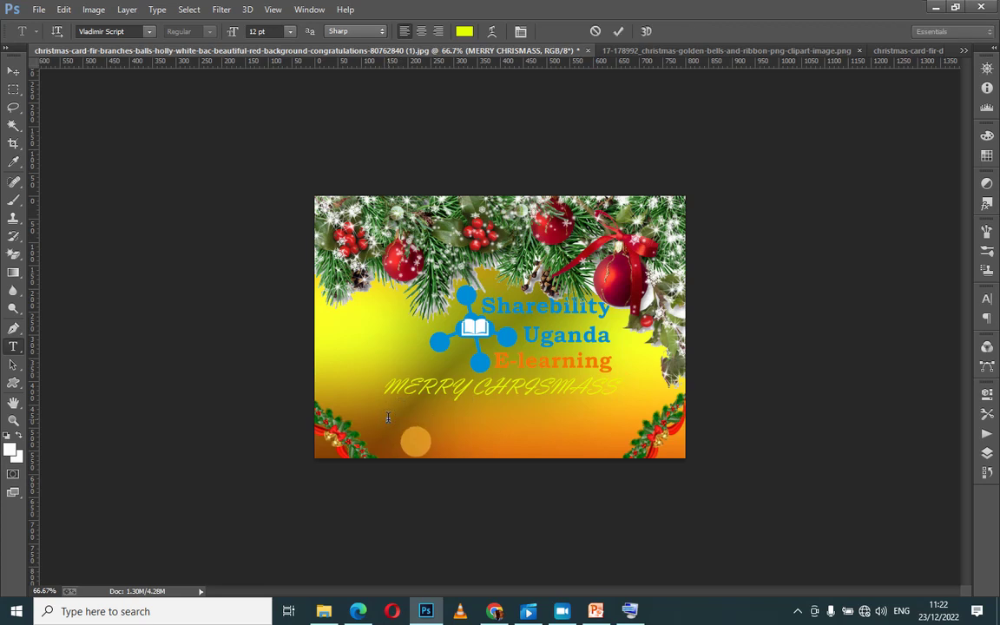
pyautogui.write('2022')
pyautogui.write('app')
pyautogui.write('y')
pyautogui.write(' N')
pyautogui.write('ew')
pyautogui.write(' Y')
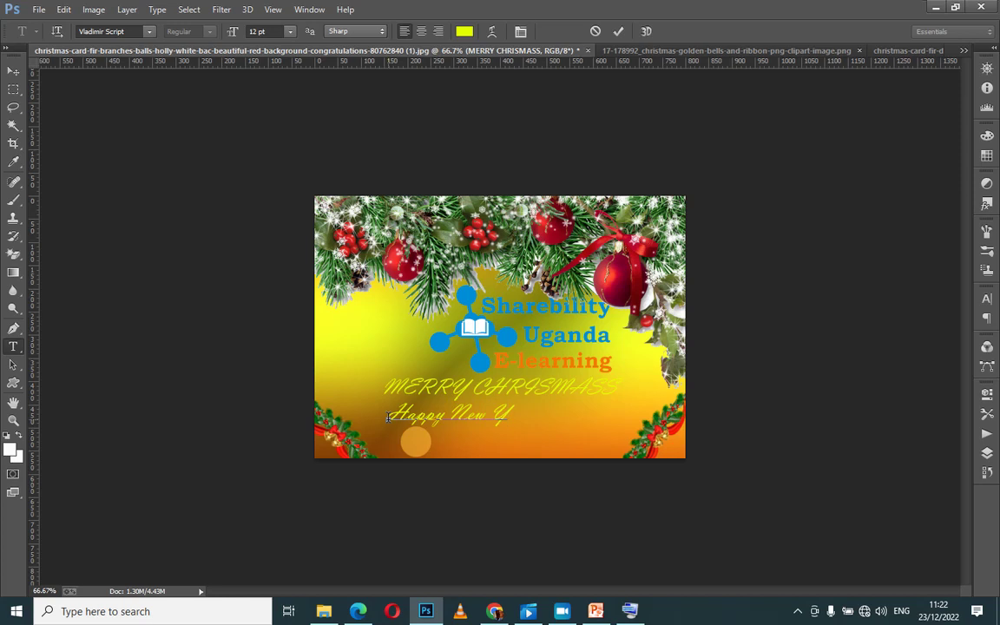
pyautogui.write('ear')
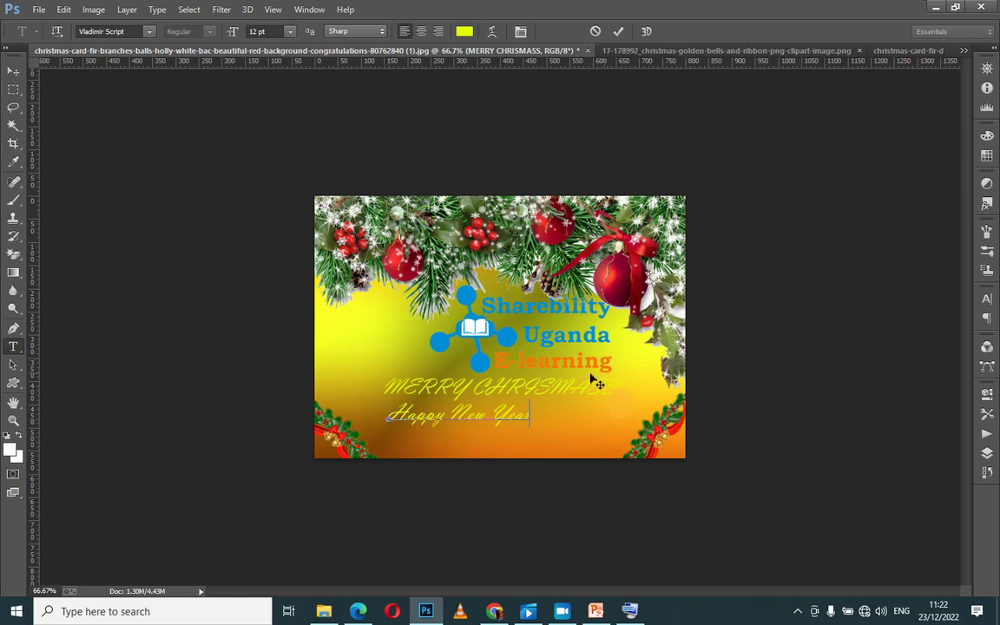
pyautogui.click(618, 31)
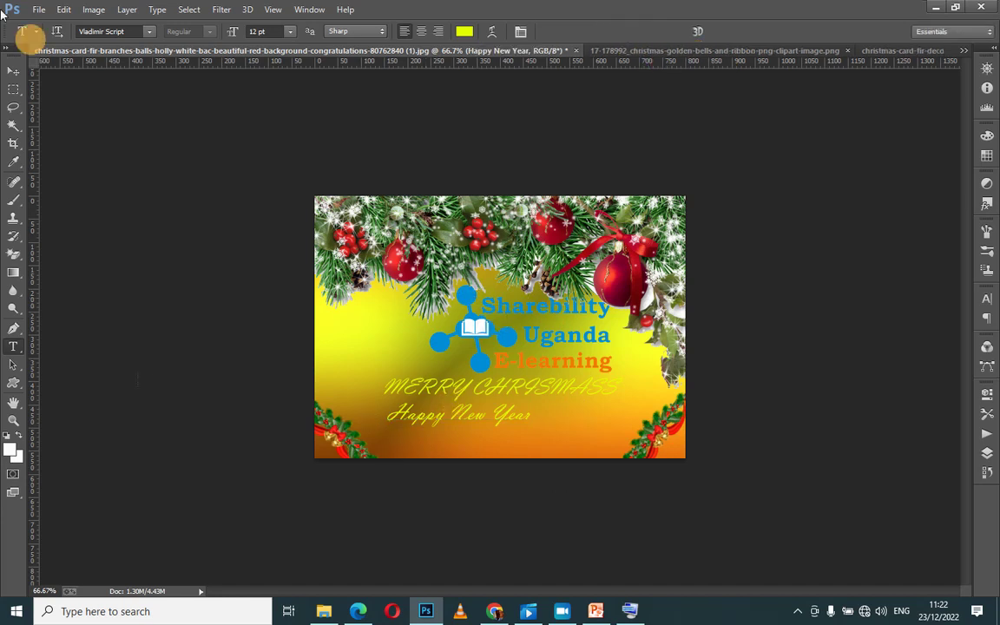
# Nudge the Happy New Year line four steps right and four steps down toward the bottom edge.
pyautogui.click(12, 68)
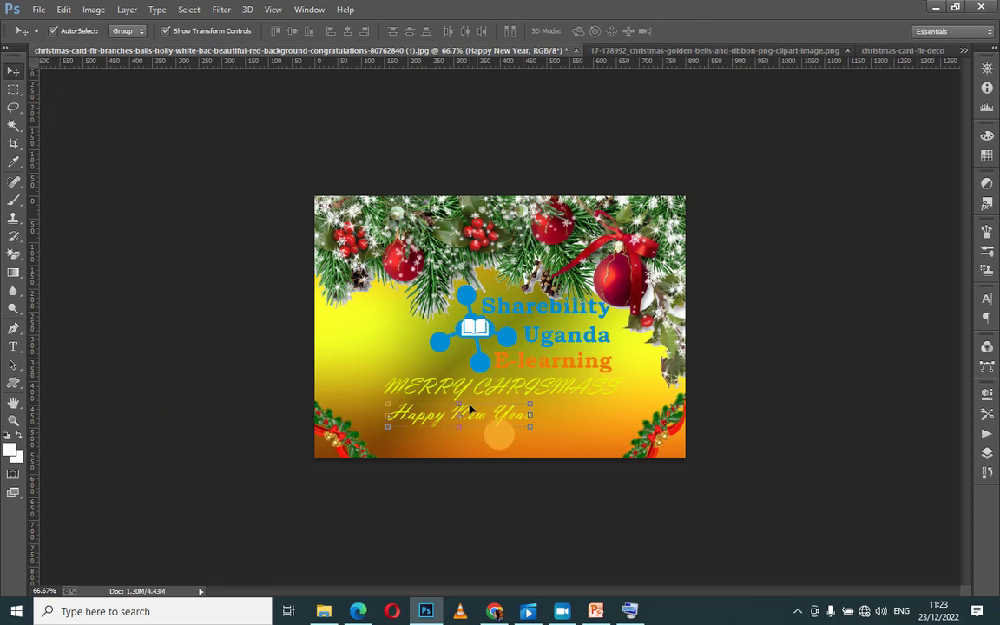
pyautogui.press('Right')
pyautogui.press('Right')
pyautogui.press('Right')
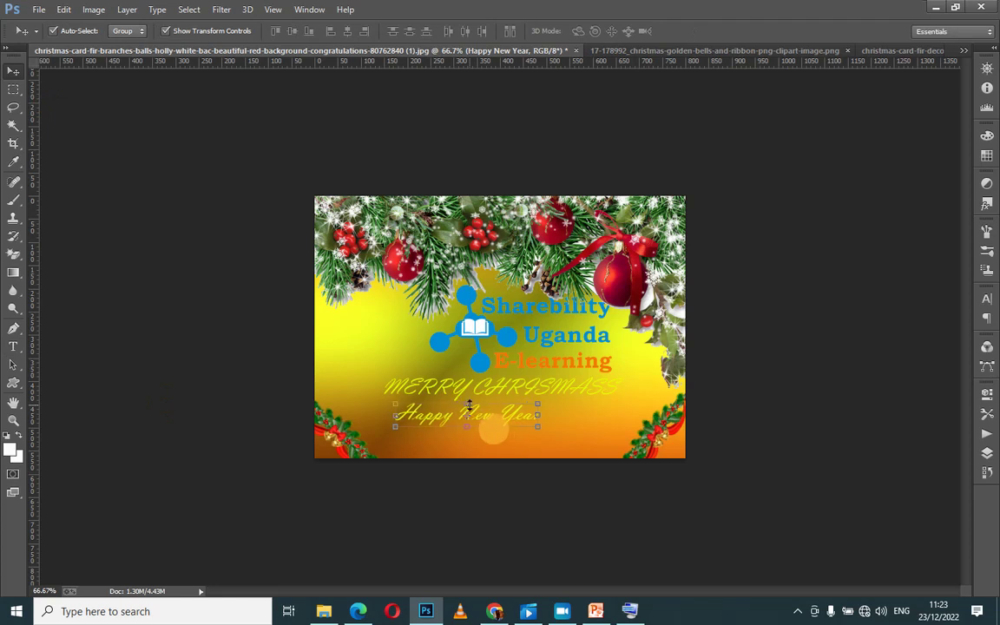
pyautogui.press('Right')
pyautogui.press('Right')
pyautogui.press('Right')
pyautogui.press('Right')
pyautogui.press('Right')
pyautogui.press('Right')
pyautogui.press('Right')
pyautogui.press('Right')
pyautogui.press('Right')
pyautogui.press('Right')
pyautogui.press('Right')
pyautogui.press('Right')
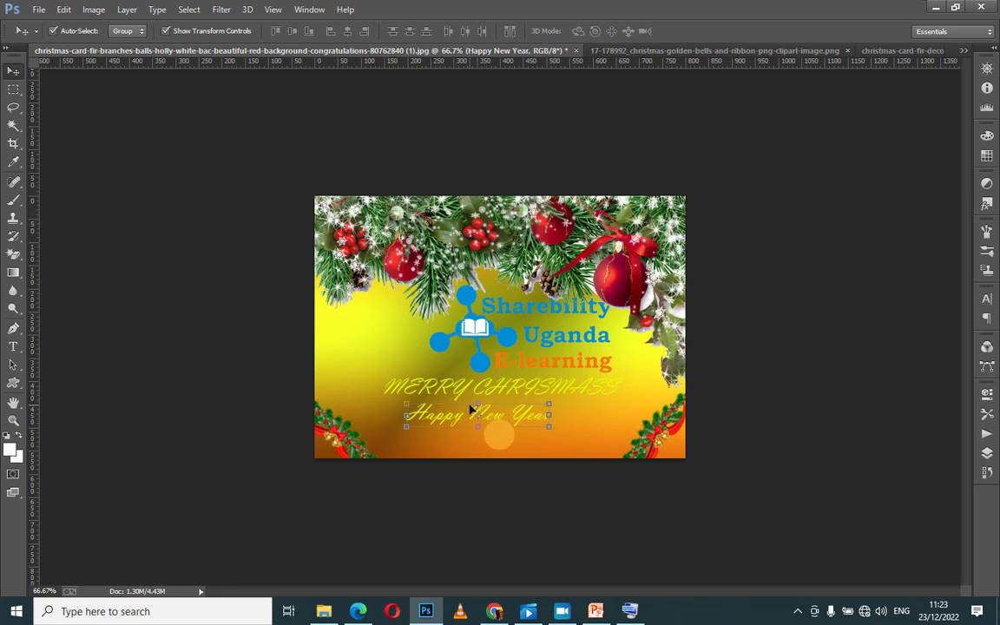
pyautogui.press('Right')
pyautogui.press('Right')
pyautogui.press('Right')
pyautogui.press('Right')
pyautogui.press('Right')
pyautogui.press('Right')
pyautogui.press('Right')
pyautogui.press('Right')
pyautogui.press('Right')
pyautogui.press('Right')
pyautogui.press('Right')
pyautogui.press('Right')
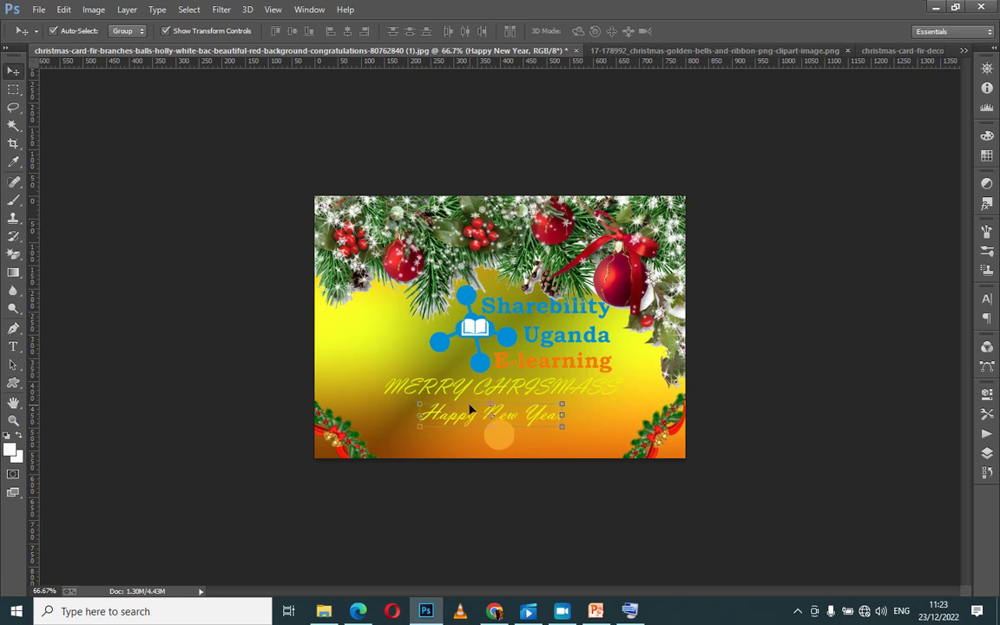
pyautogui.press('Right')
pyautogui.press('Right')
pyautogui.press('Right')
pyautogui.press('Down')
pyautogui.press('Down')
pyautogui.press('Down')
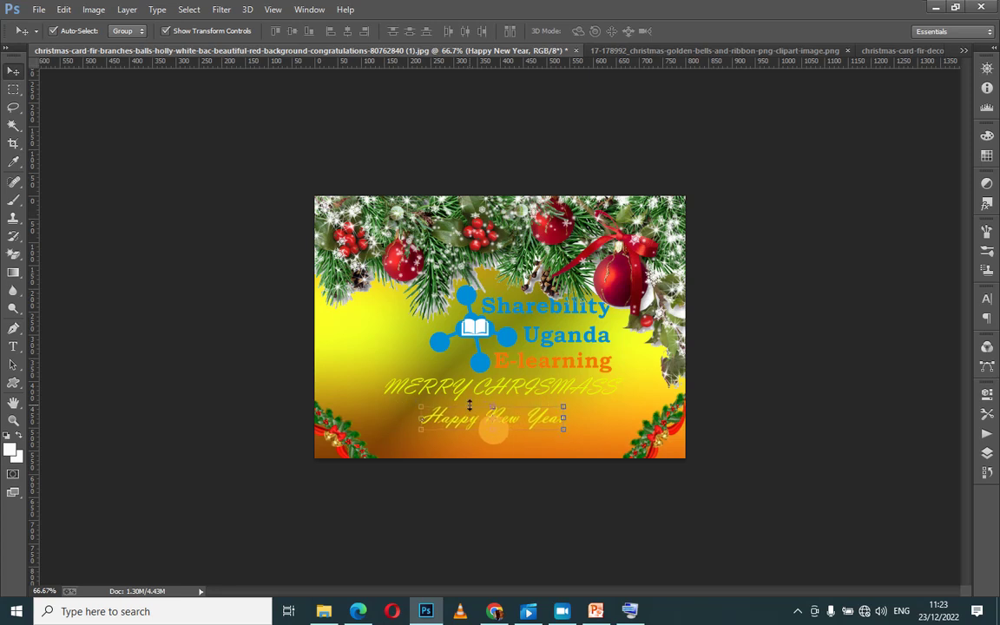
pyautogui.press('Down')
pyautogui.press('Down')
pyautogui.press('Down')
pyautogui.press('Down')
pyautogui.press('Down')
pyautogui.press('Down')
pyautogui.press('Down')
pyautogui.press('Down')
pyautogui.press('Down')
pyautogui.press('Down')
pyautogui.press('Down')
pyautogui.press('Down')
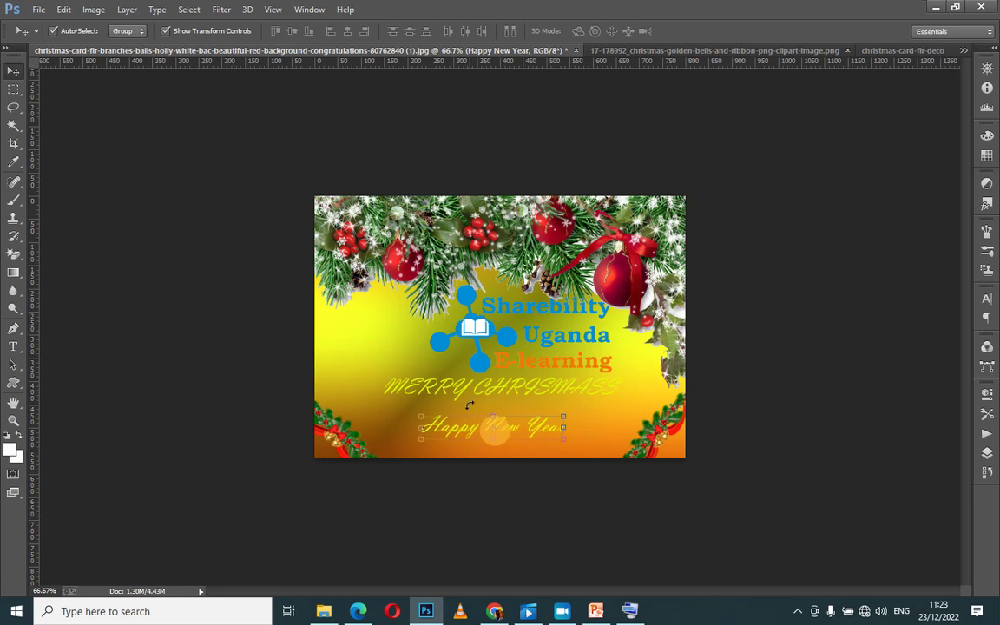
pyautogui.press('Down')
pyautogui.press('Down')
pyautogui.press('Down')
pyautogui.press('Down')
pyautogui.press('Down')
pyautogui.press('Down')
pyautogui.press('Down')
pyautogui.press('Down')
pyautogui.press('Down')
pyautogui.press('Down')
pyautogui.press('Down')
pyautogui.press('Down')
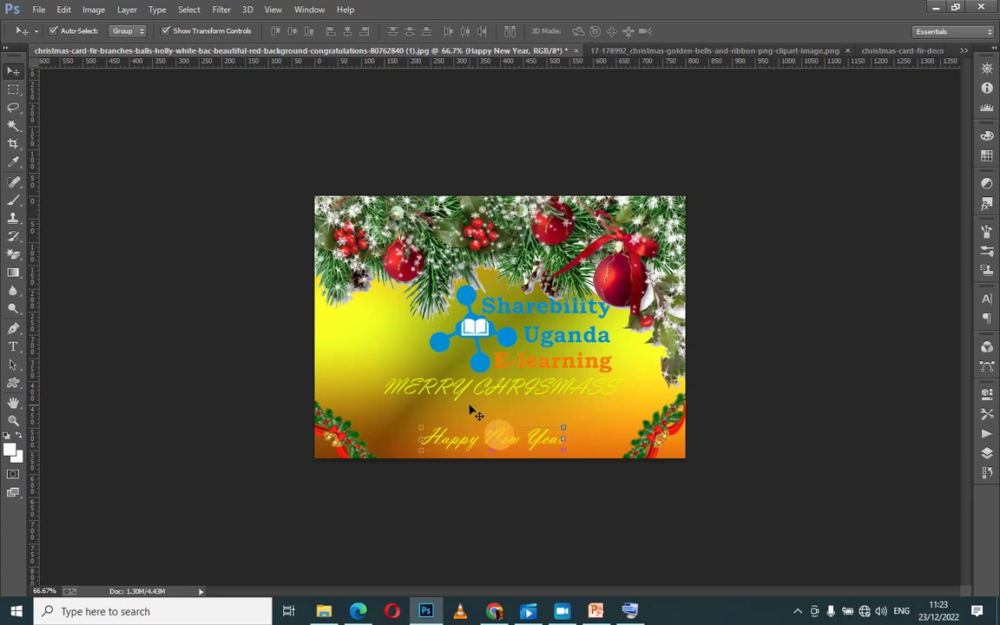
pyautogui.press('Down')
pyautogui.press('Down')
pyautogui.press('Down')
pyautogui.press('Down')
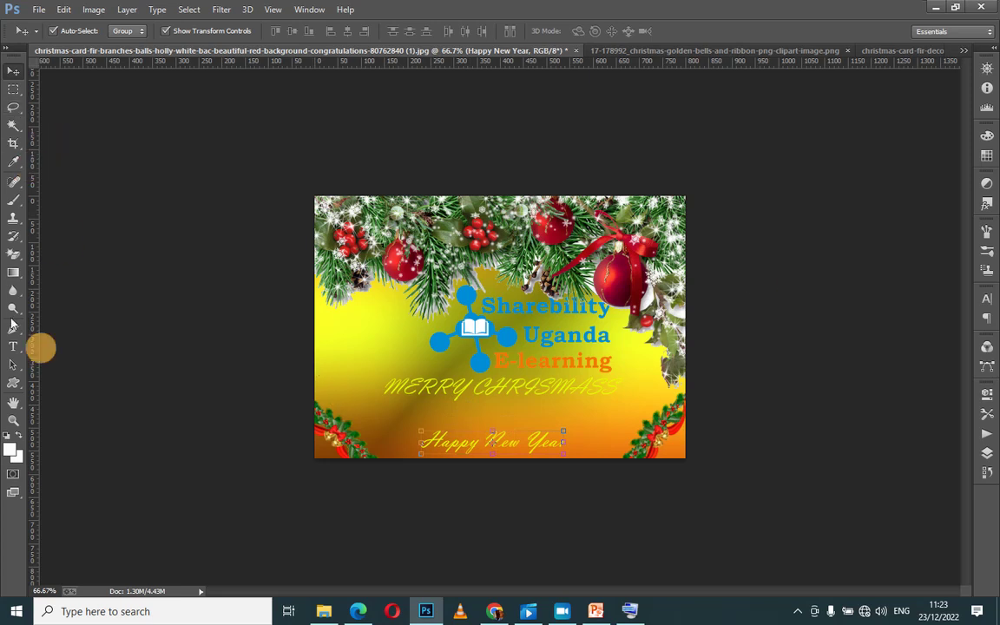
# Make Agency FB the Type tool's current font, leaving the card's text unchanged.
pyautogui.click(13, 346)
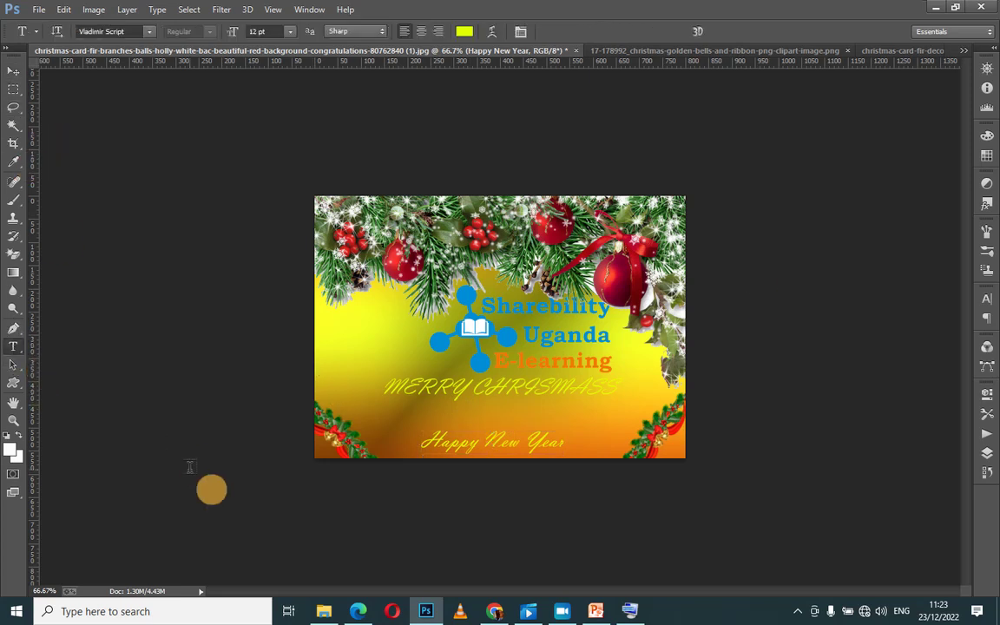
pyautogui.click(491, 413)
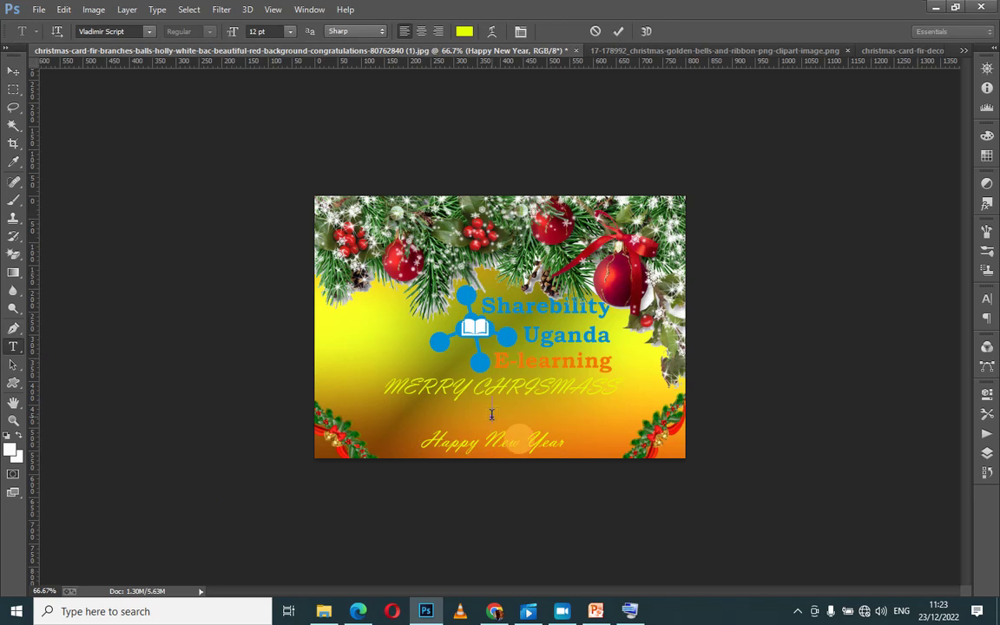
pyautogui.write('2')
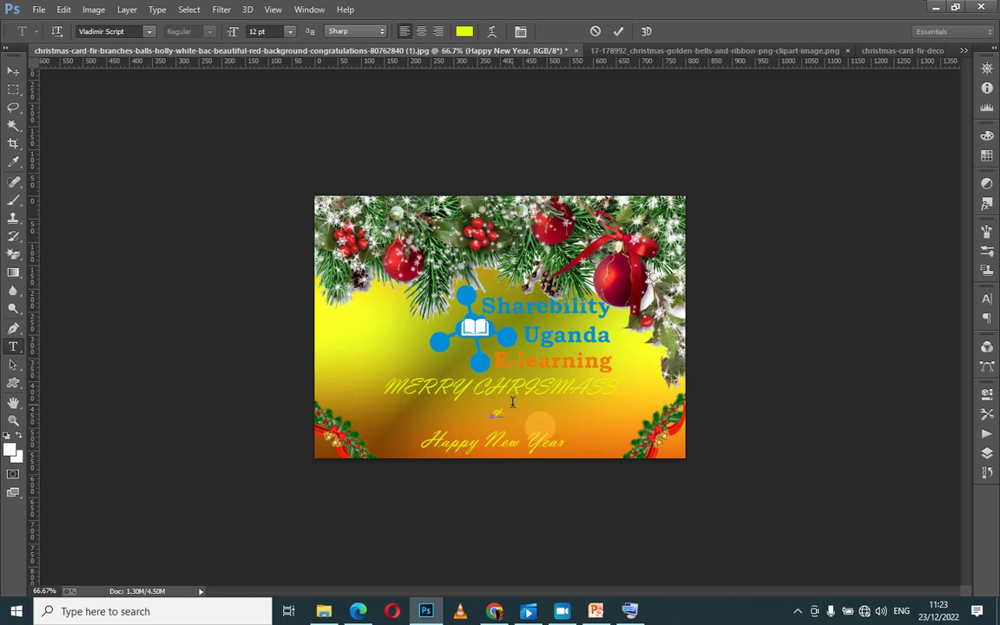
pyautogui.press('BackSpace')
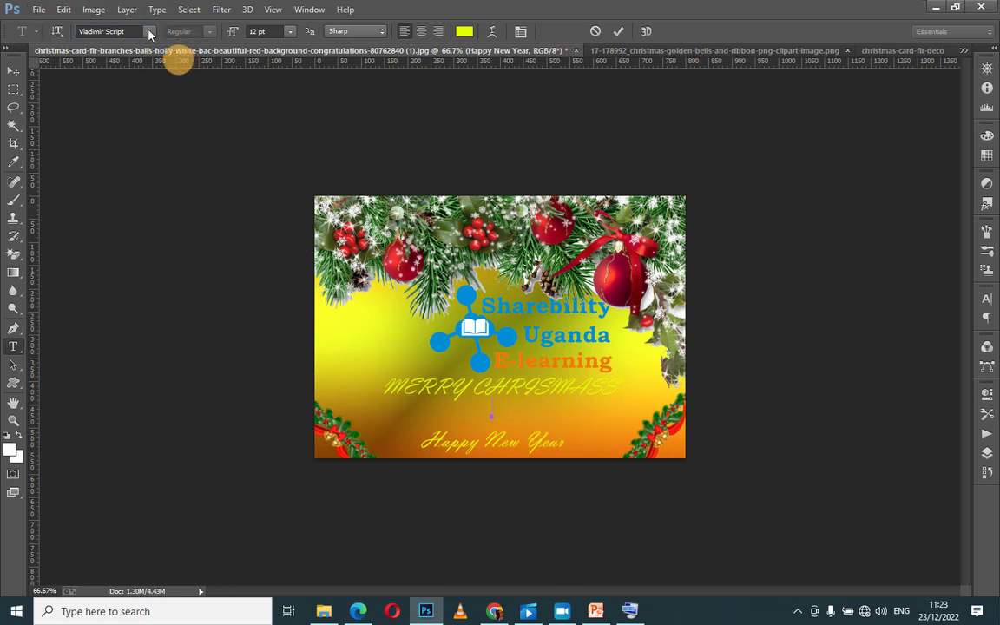
pyautogui.click(150, 31)
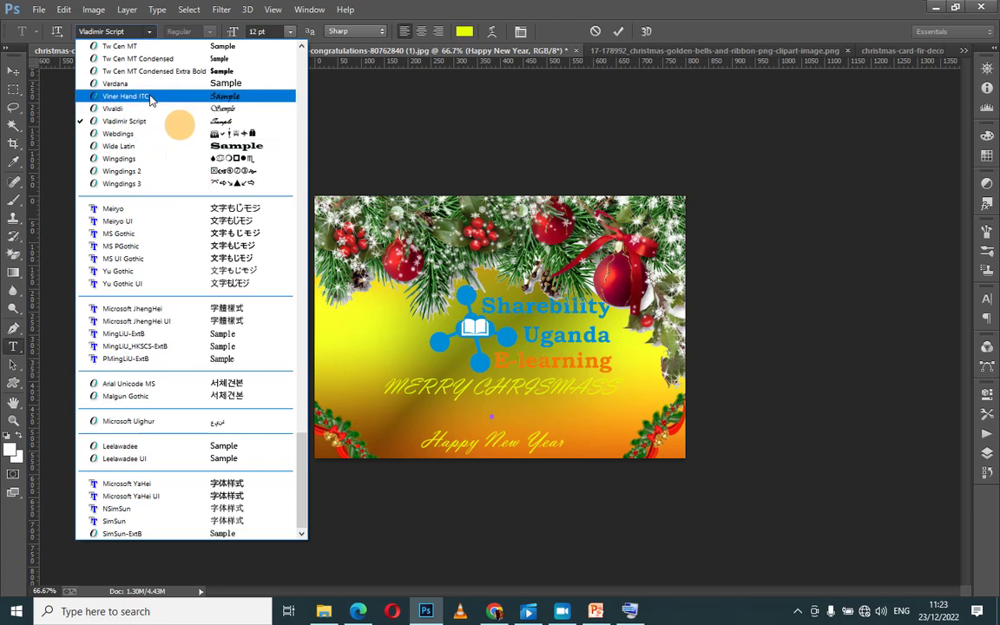
pyautogui.click(123, 31)
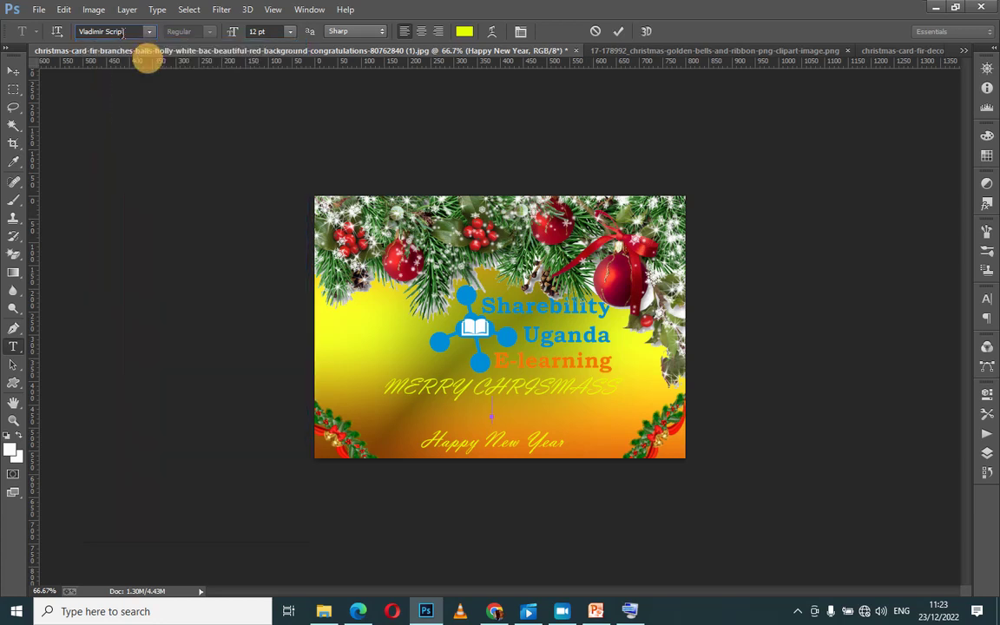
pyautogui.write('a')
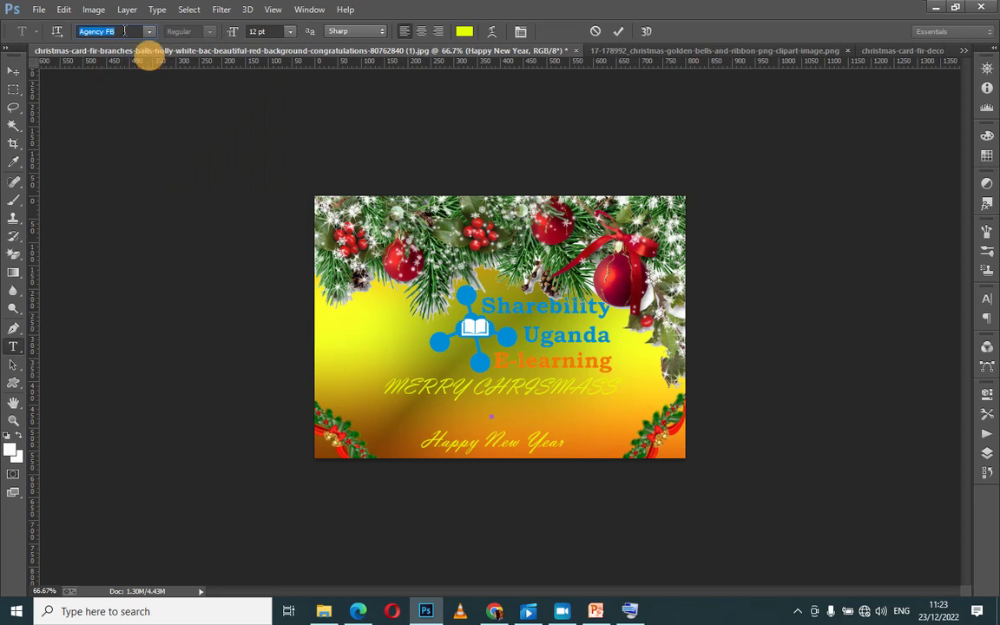
pyautogui.write('n')
pyautogui.write('a')
pyautogui.click(618, 33)
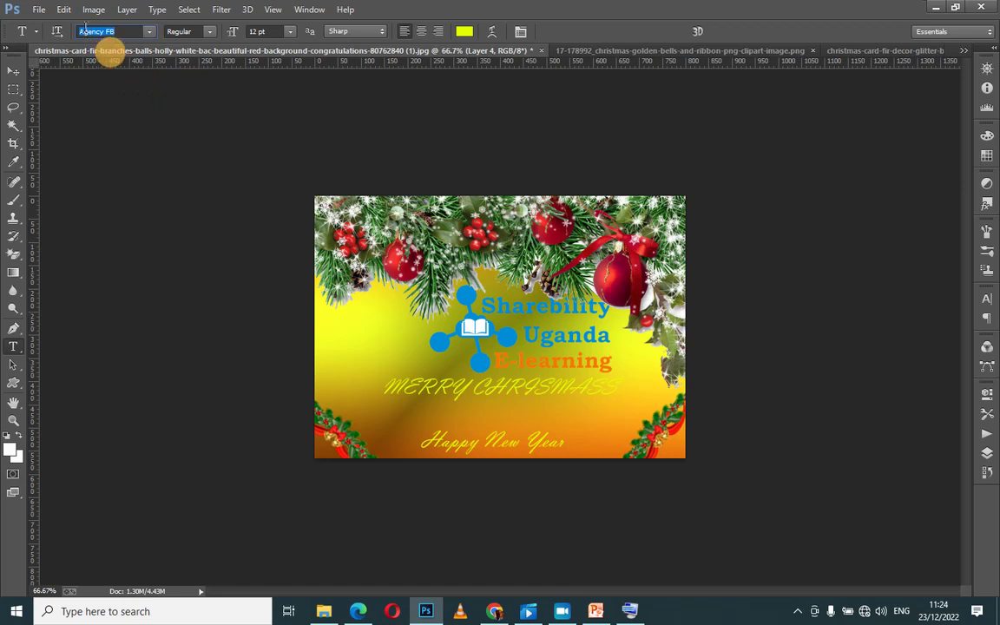
# Choose Times New Roman as the Type tool font.
pyautogui.click(117, 27)
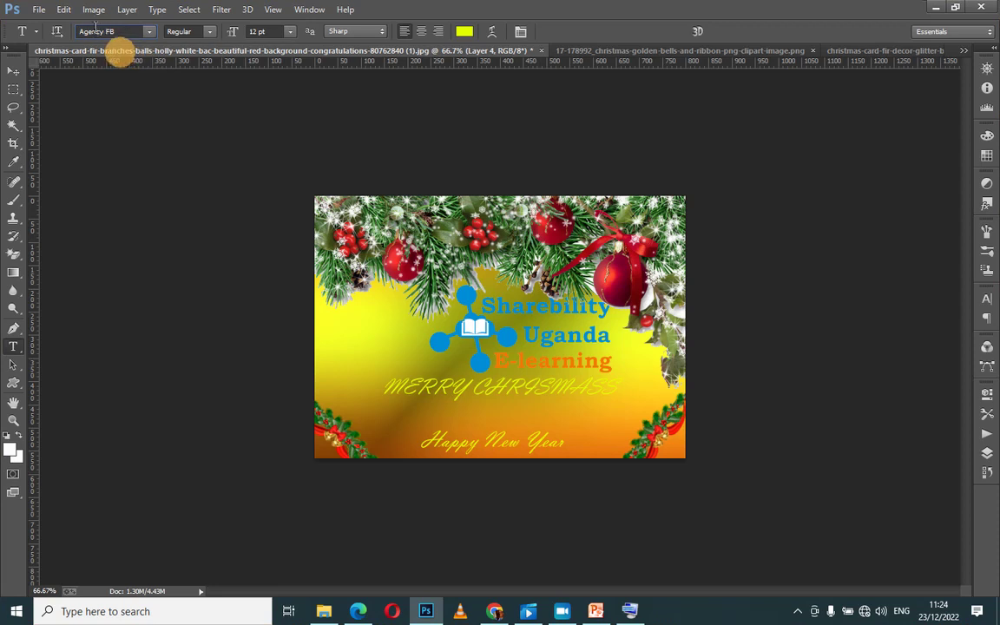
pyautogui.click(149, 32)
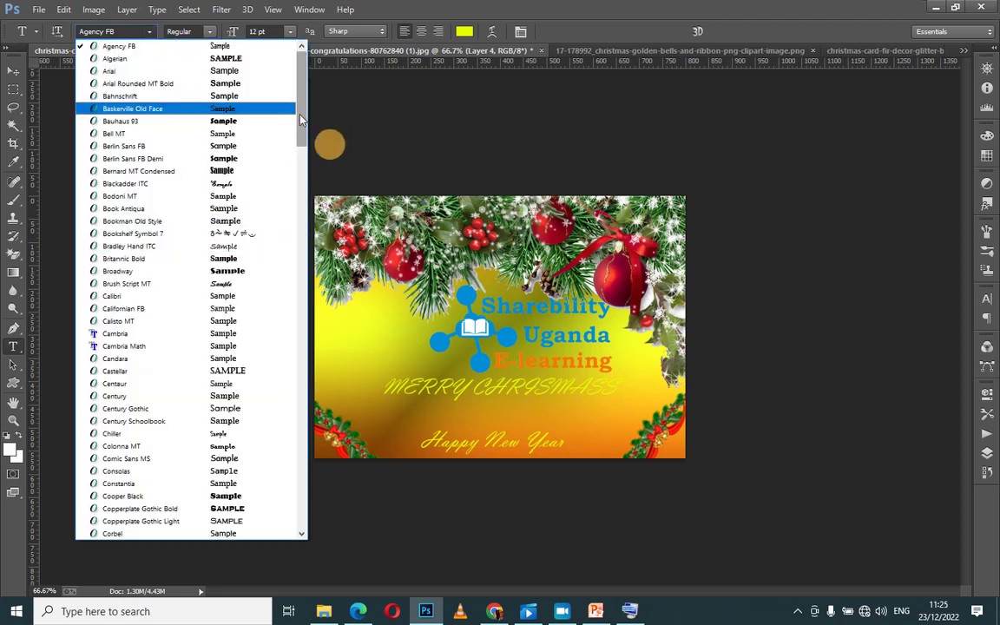
pyautogui.moveTo(302, 115); pyautogui.dragTo(295, 497)
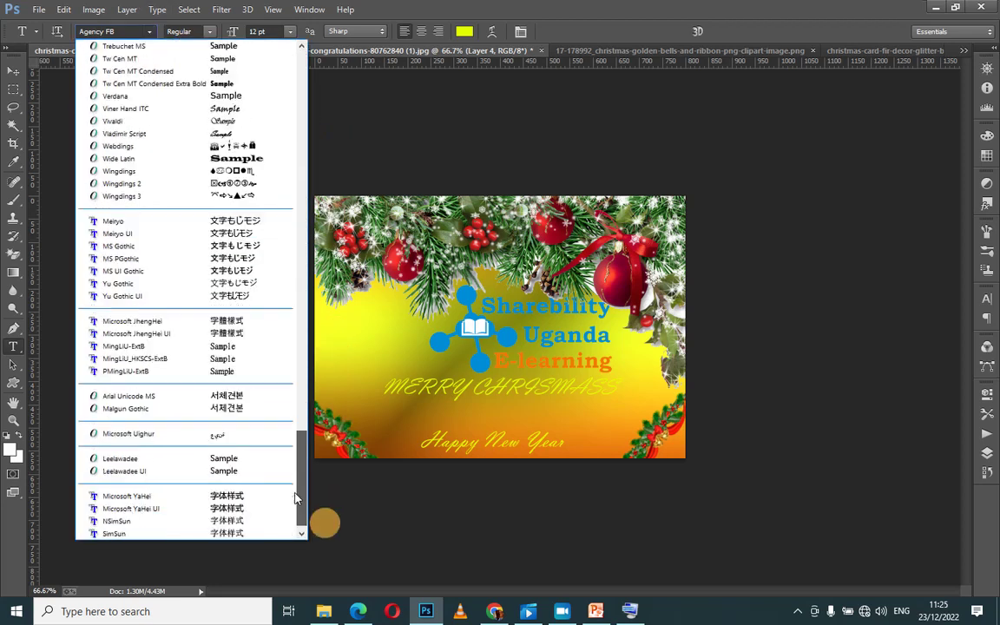
pyautogui.moveTo(295, 497); pyautogui.dragTo(305, 481)
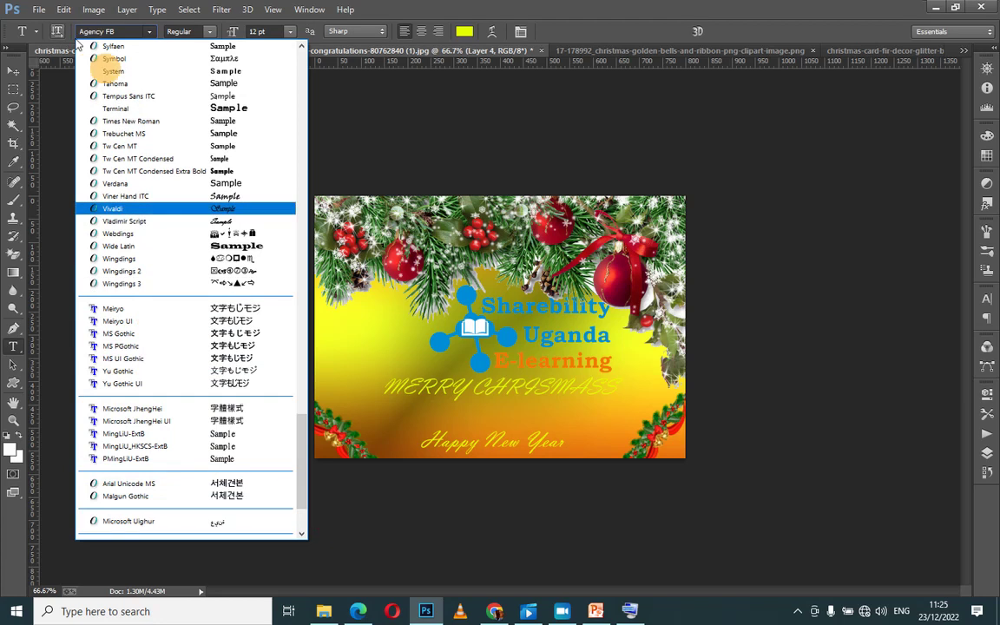
pyautogui.click(124, 122)
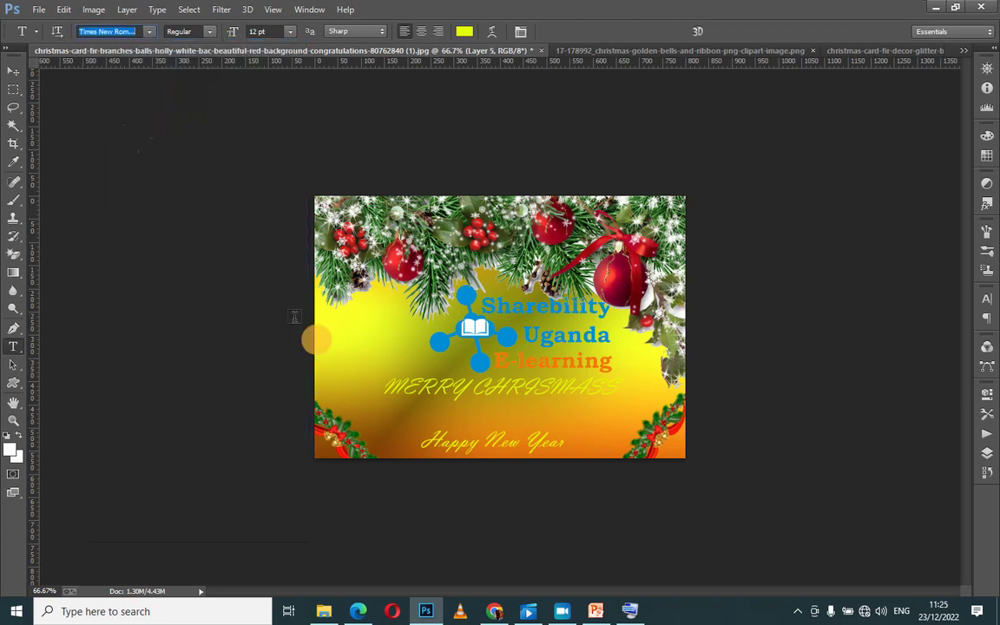
# Add a yellow '&' between MERRY CHRISMASS and Happy New Year.
pyautogui.click(484, 414)
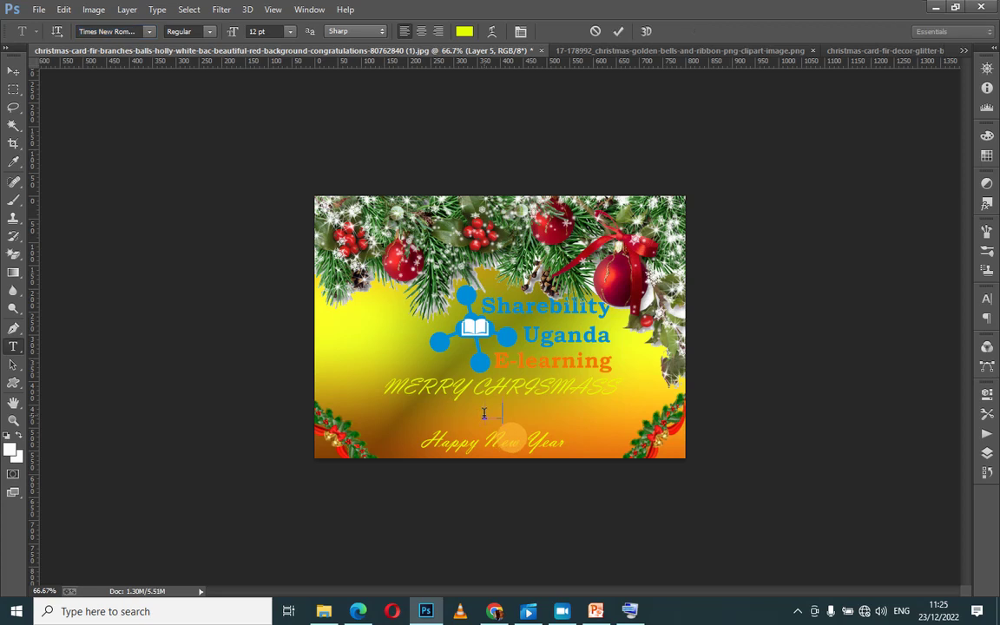
pyautogui.write('&')
pyautogui.click(617, 32)
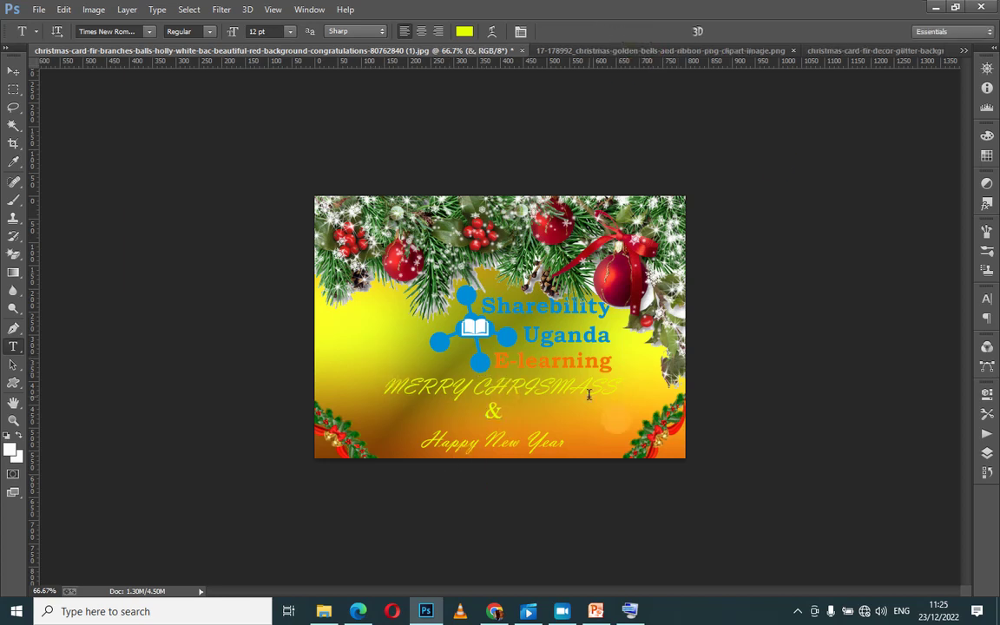
# Nudge the '&' slightly to the right.
pyautogui.click(12, 71)
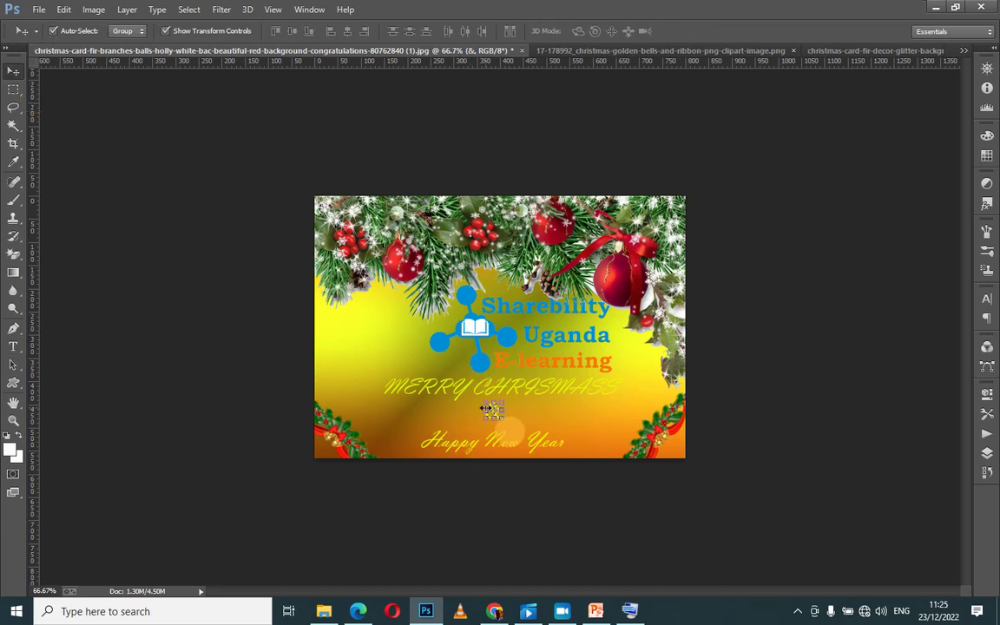
pyautogui.press('Right')
pyautogui.press('Right')
pyautogui.press('Right')
pyautogui.click(792, 333)
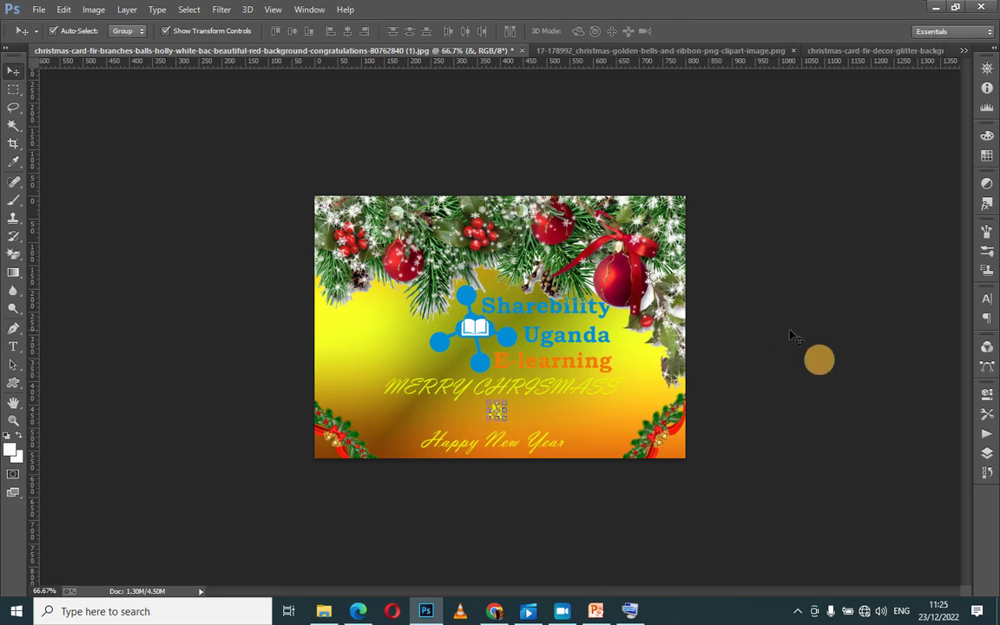
# Nudge MERRY CHRISMASS slightly down to even out the greeting lines.
pyautogui.click(533, 391)
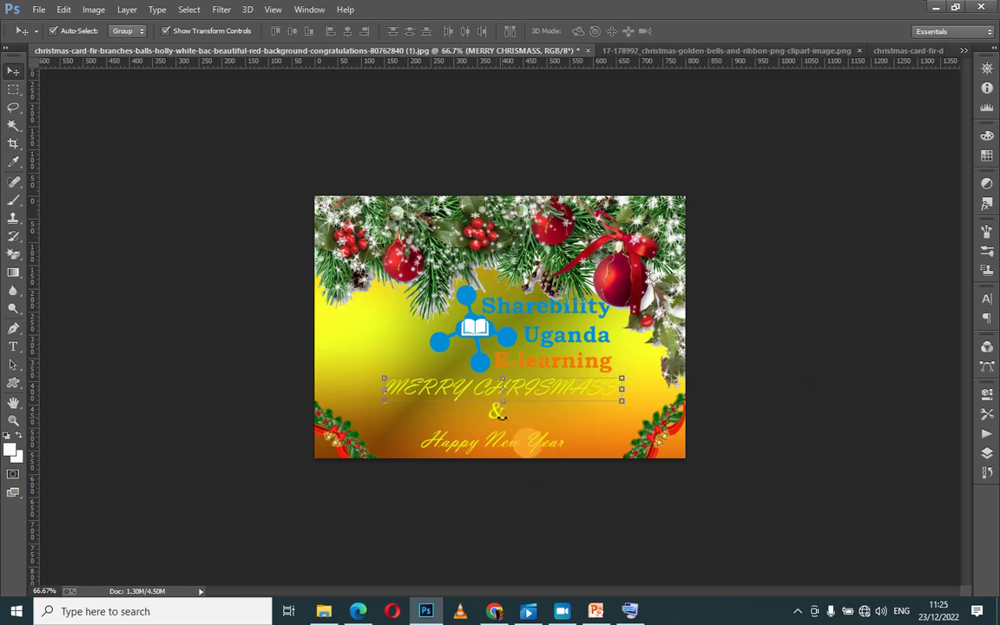
pyautogui.click(499, 416)
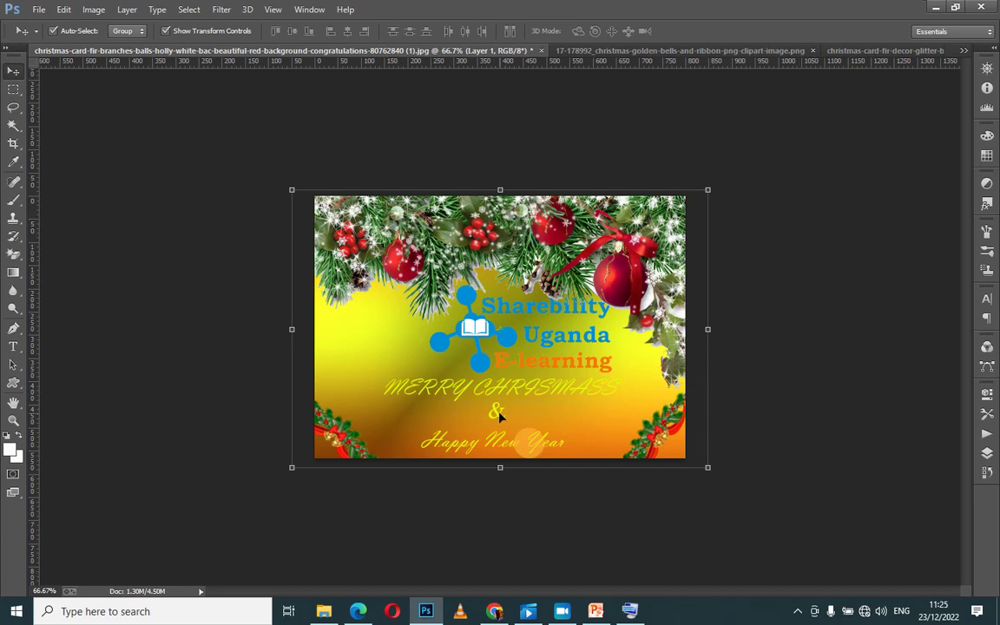
pyautogui.click(500, 415)
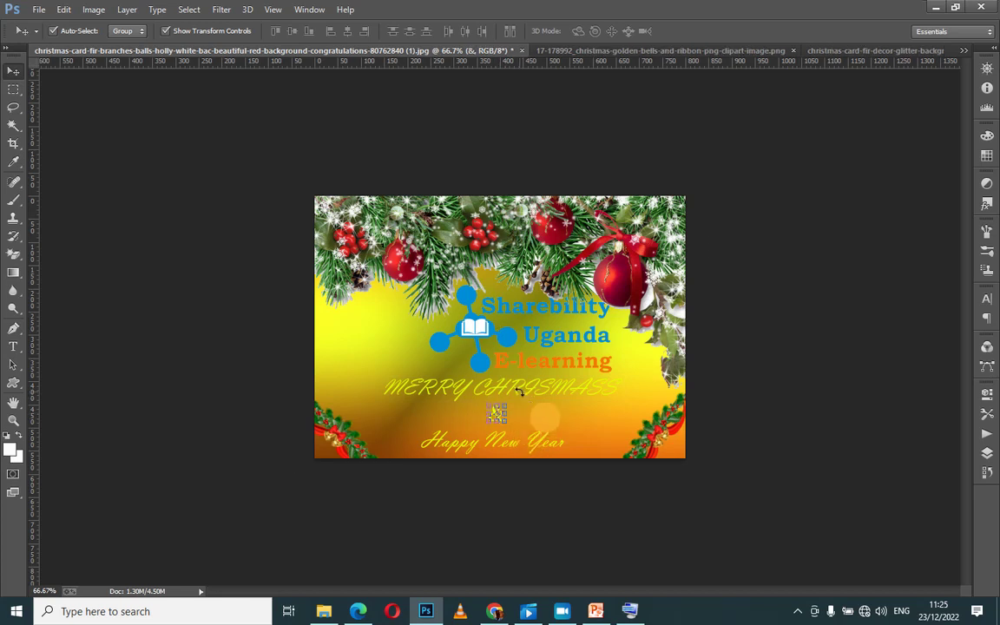
pyautogui.click(607, 423)
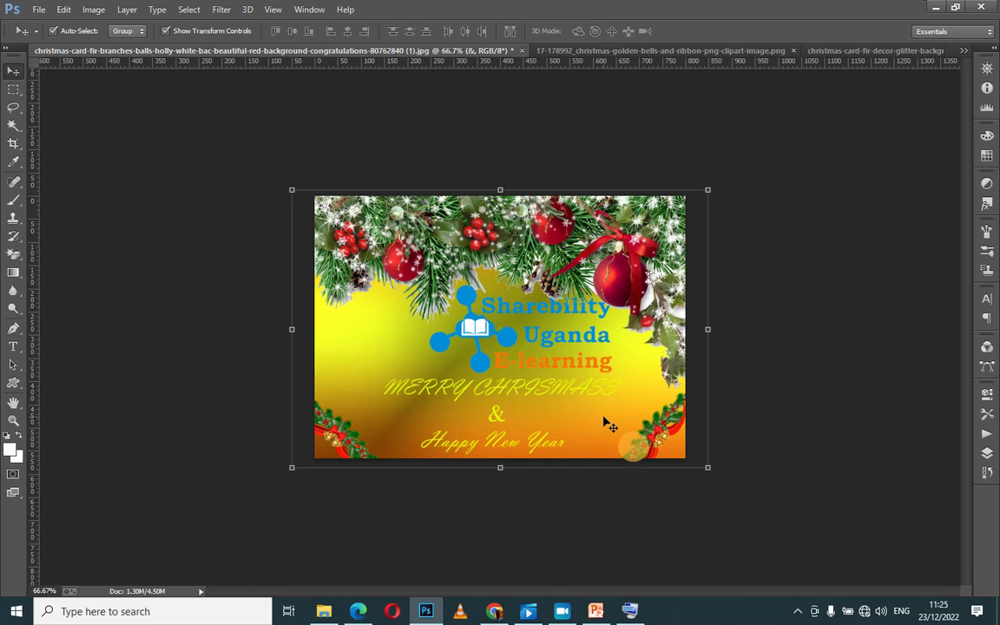
pyautogui.click(565, 391)
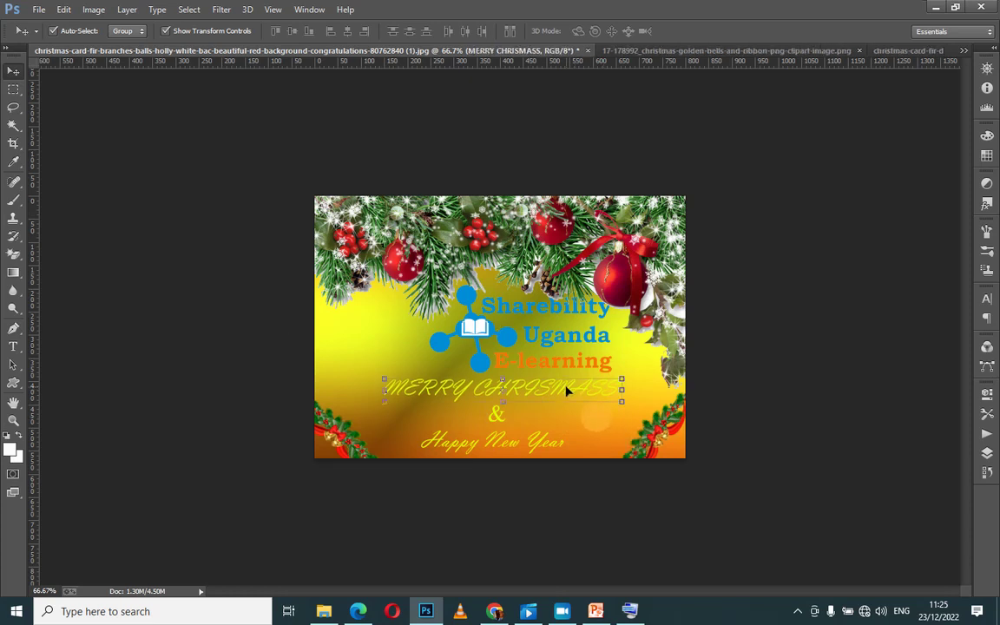
pyautogui.press('Down')
pyautogui.click(821, 345)
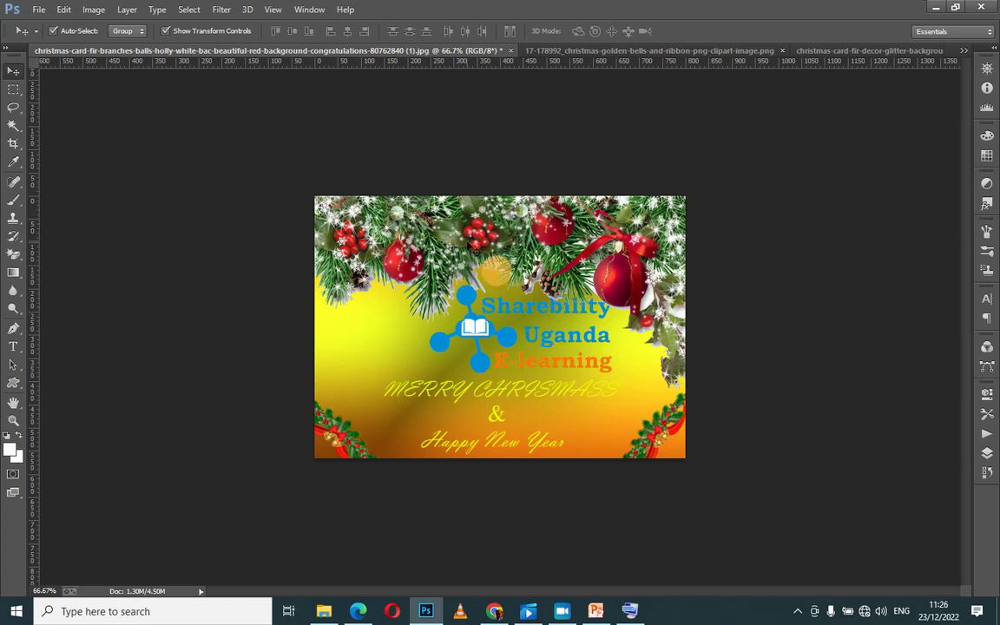
pyautogui.moveTo(493, 260)
pyautogui.mouseDown()
pyautogui.moveTo(408, 231)
pyautogui.moveTo(473, 323)
pyautogui.moveTo(11, 110)
pyautogui.mouseUp()
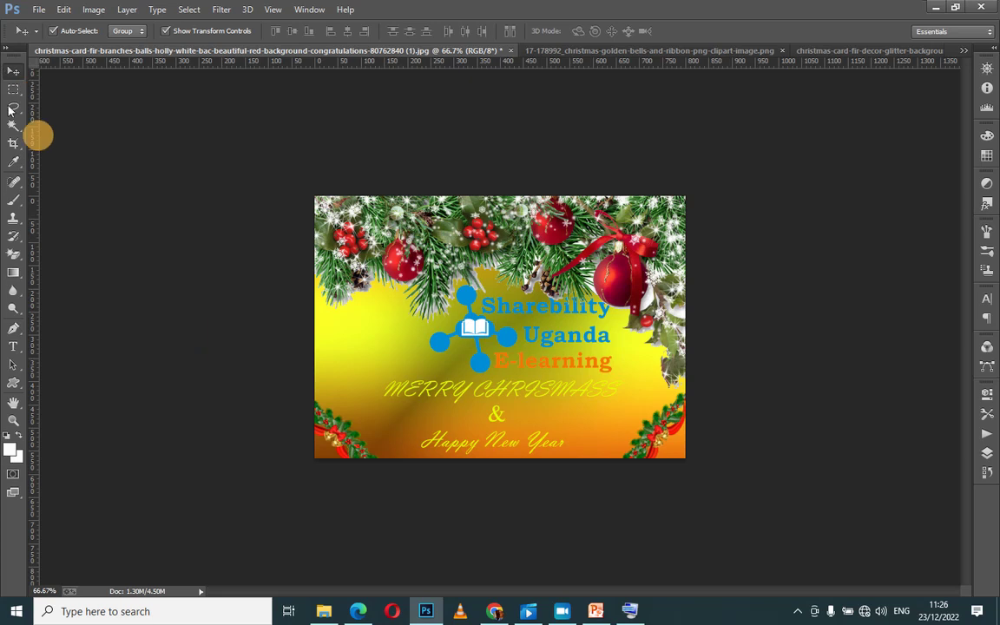
# Give the MERRY CHRISMASS text a dark gold-sheen preset style from the Styles panel.
pyautogui.click(13, 346)
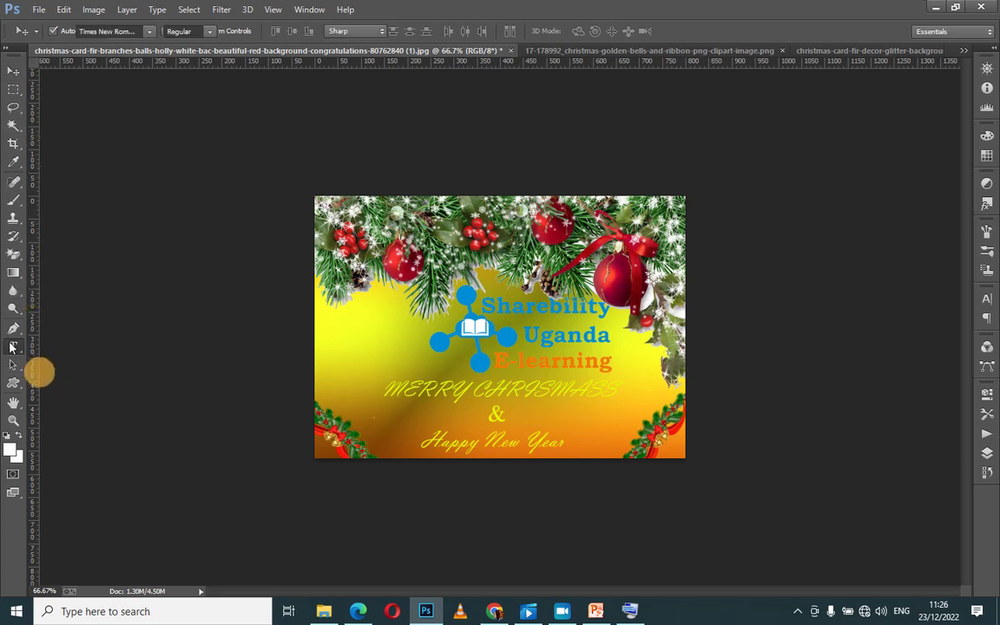
pyautogui.click(383, 390)
pyautogui.moveTo(383, 390); pyautogui.dragTo(652, 396)
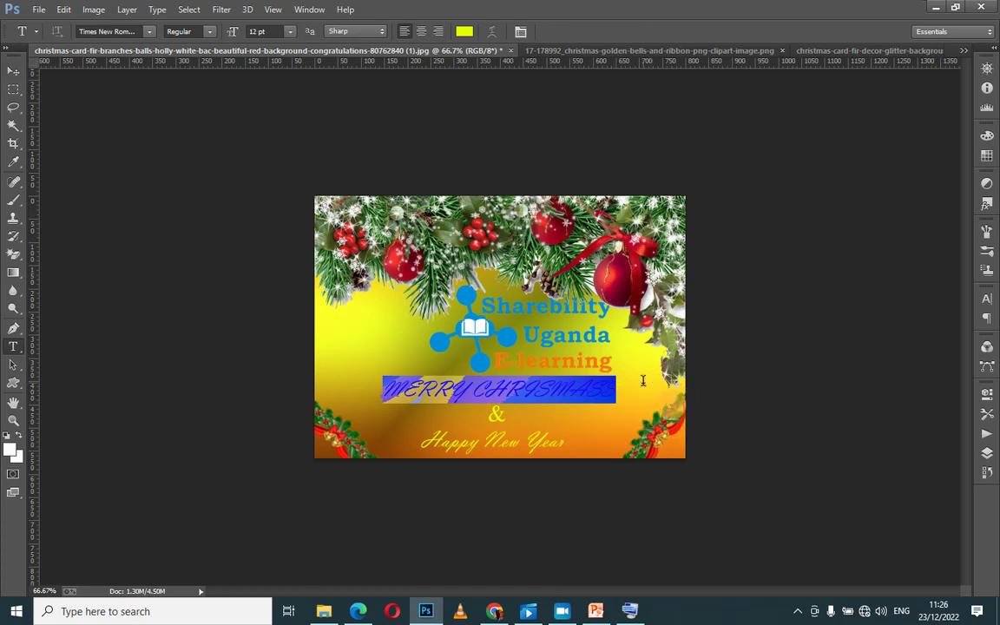
pyautogui.click(785, 247)
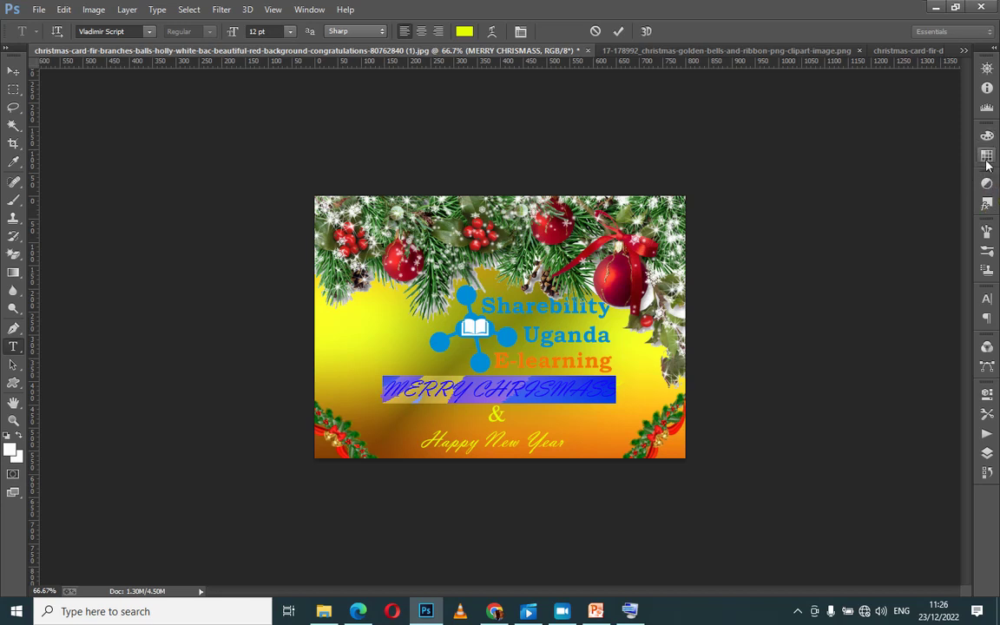
pyautogui.click(986, 203)
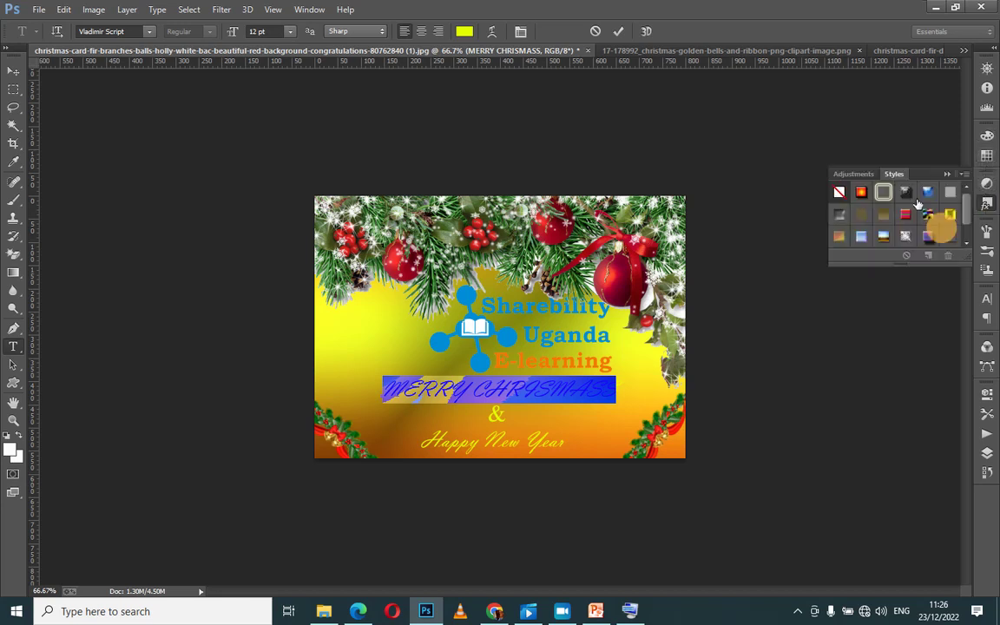
pyautogui.click(861, 195)
pyautogui.click(863, 196)
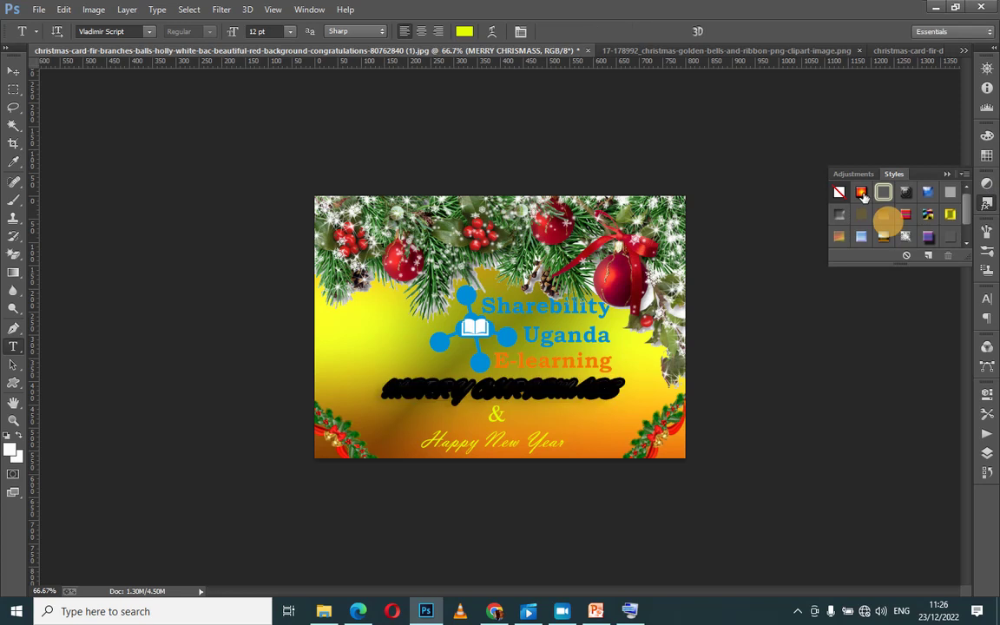
pyautogui.click(906, 195)
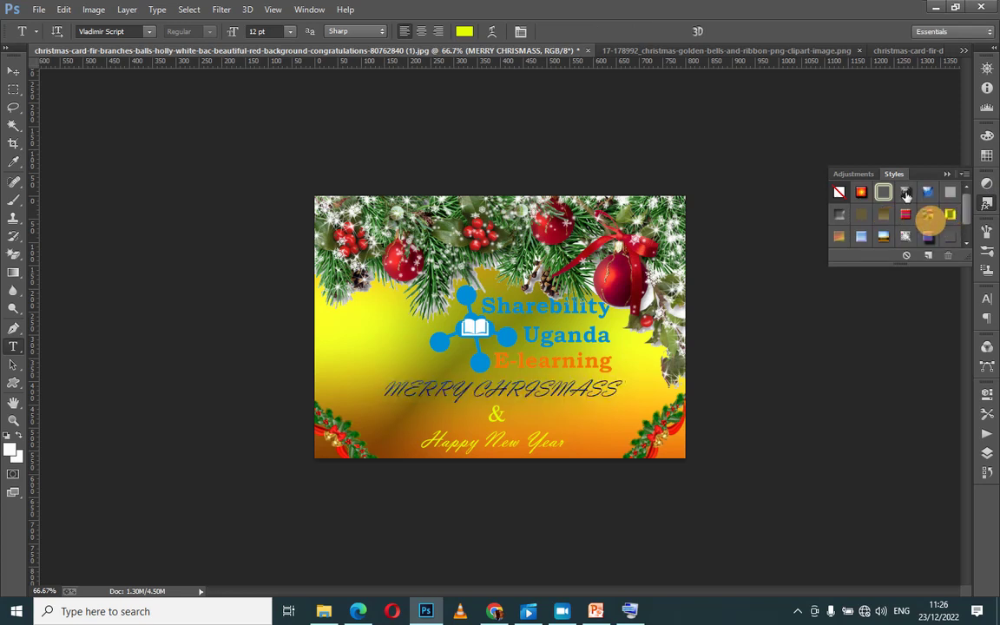
pyautogui.click(911, 197)
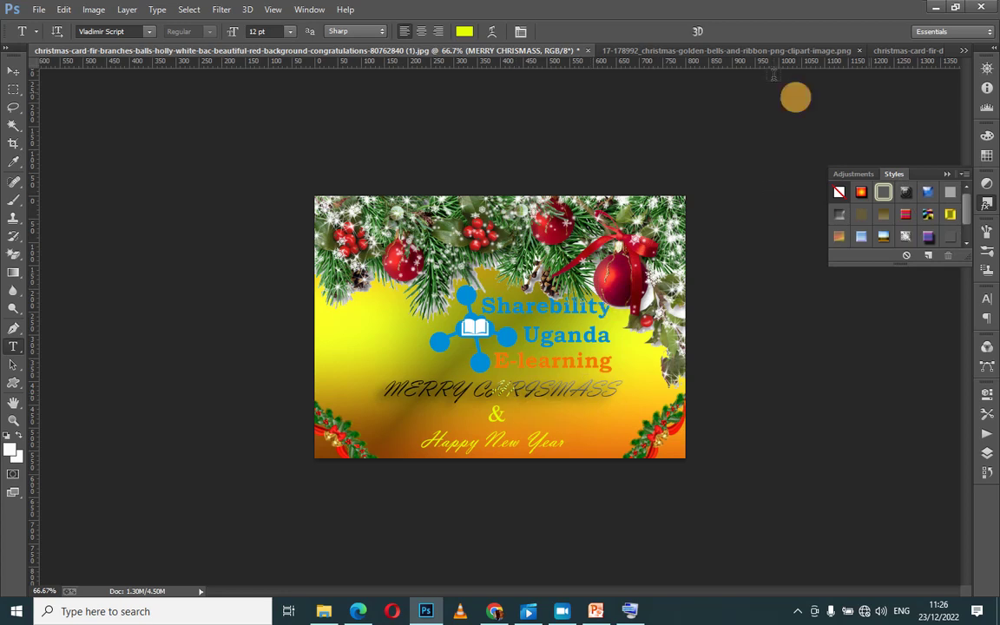
pyautogui.click(947, 173)
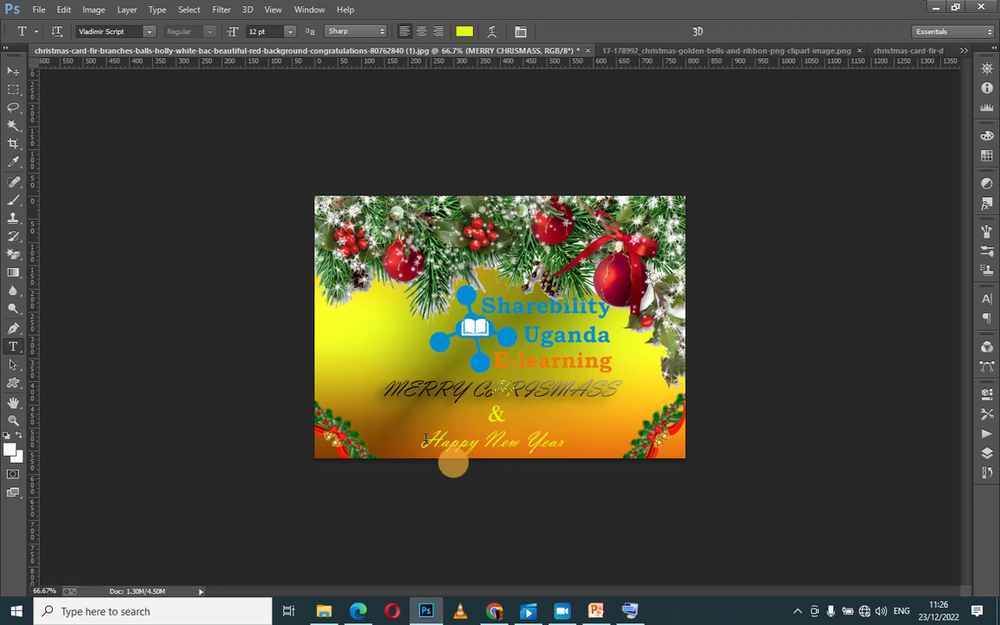
# Give the Happy New Year text a glowing neon preset style.
pyautogui.moveTo(423, 442); pyautogui.dragTo(566, 444)
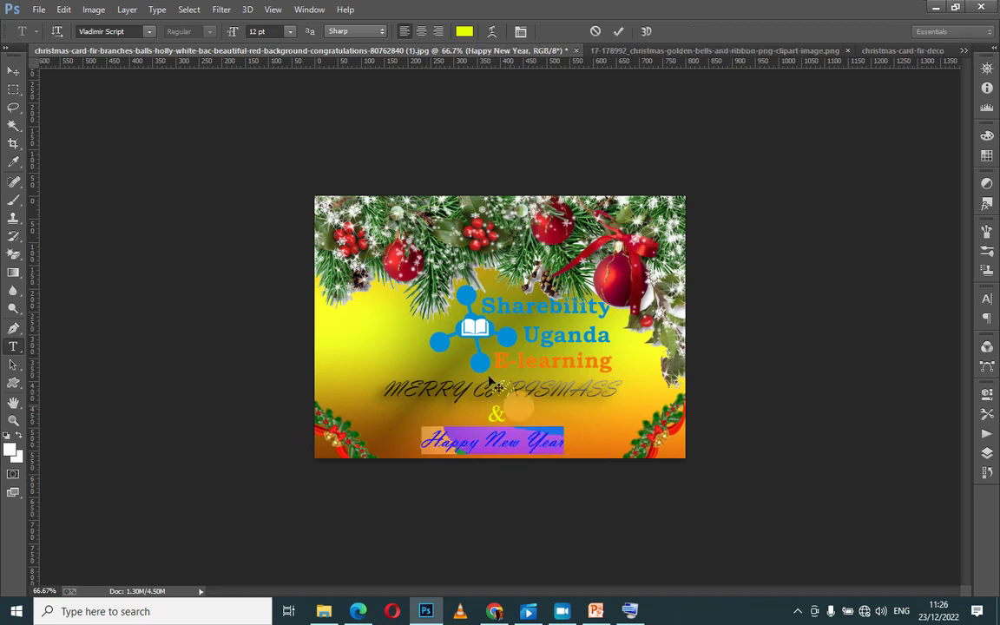
pyautogui.click(986, 203)
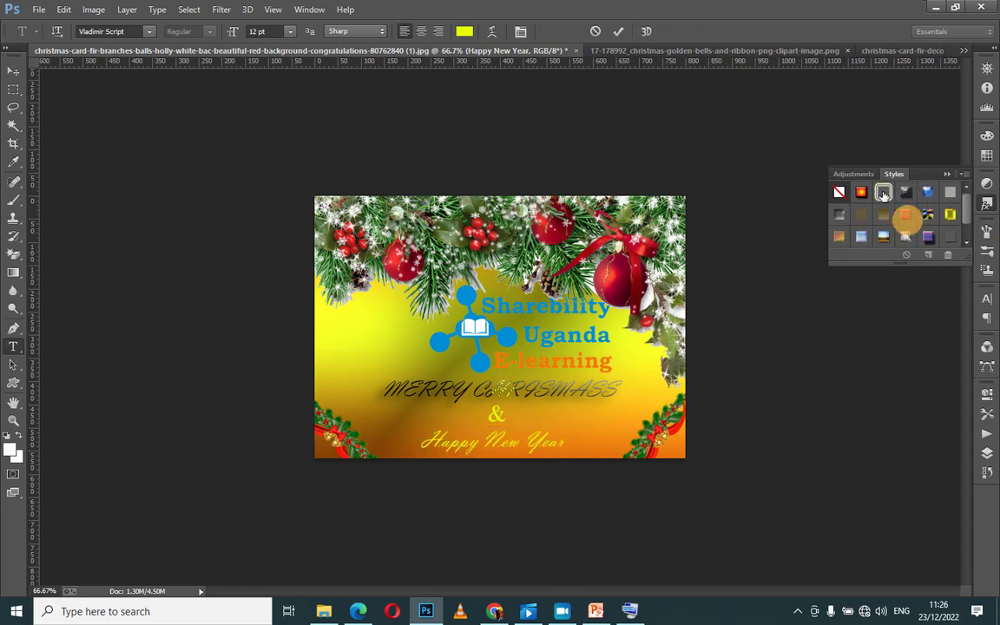
pyautogui.click(921, 189)
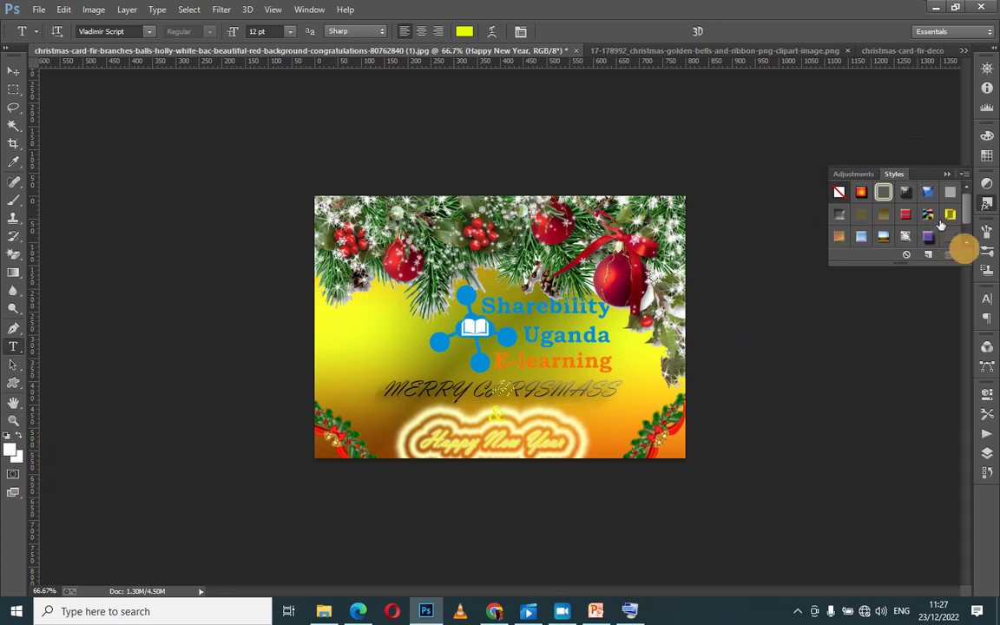
pyautogui.click(948, 175)
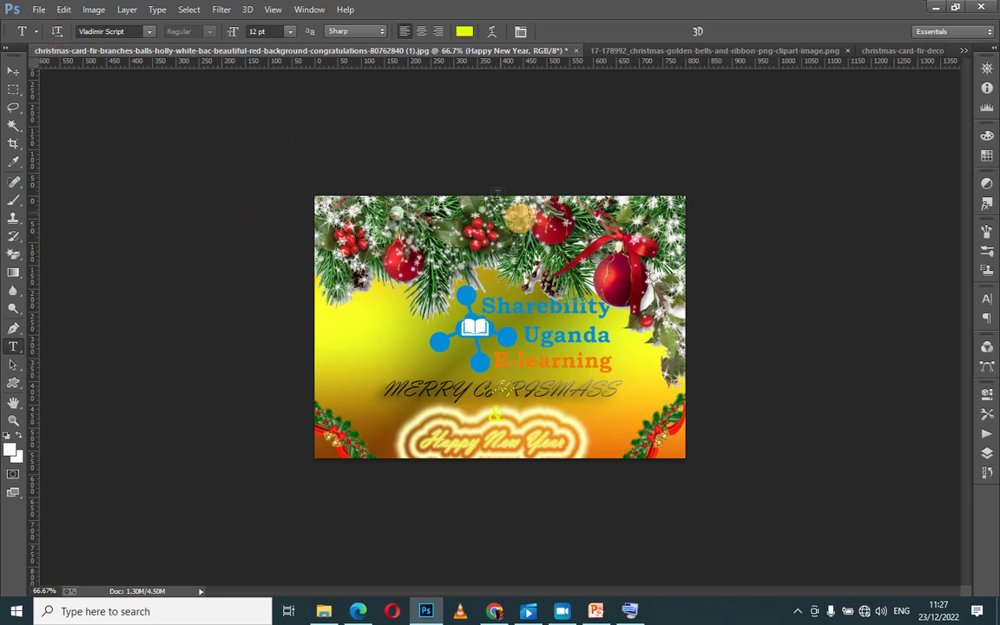
# Save the card as the JPEG 'Sharebility card', accepting the default JPEG options.
pyautogui.click(38, 8)
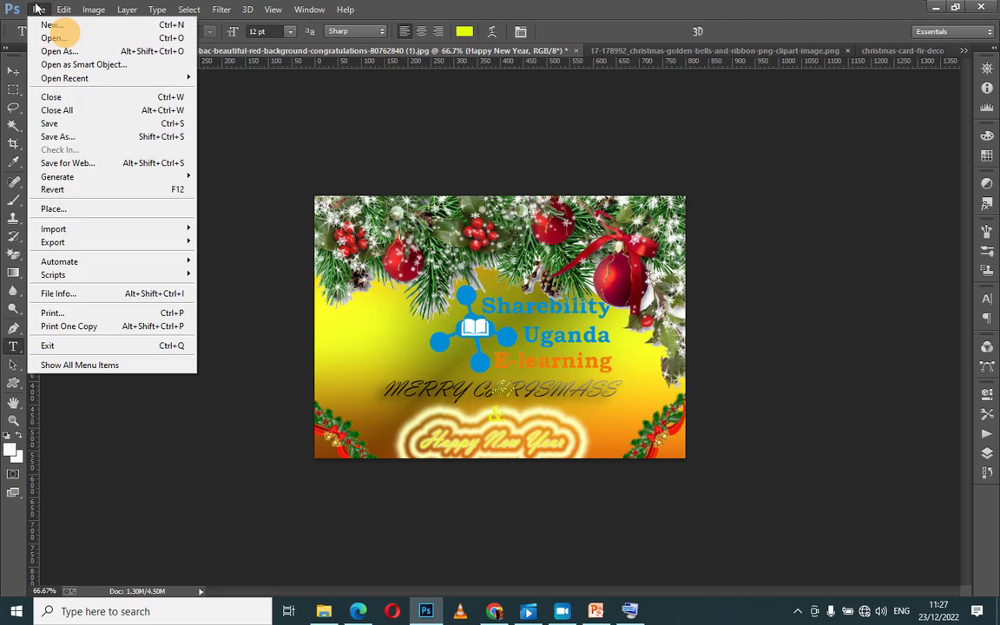
pyautogui.click(78, 139)
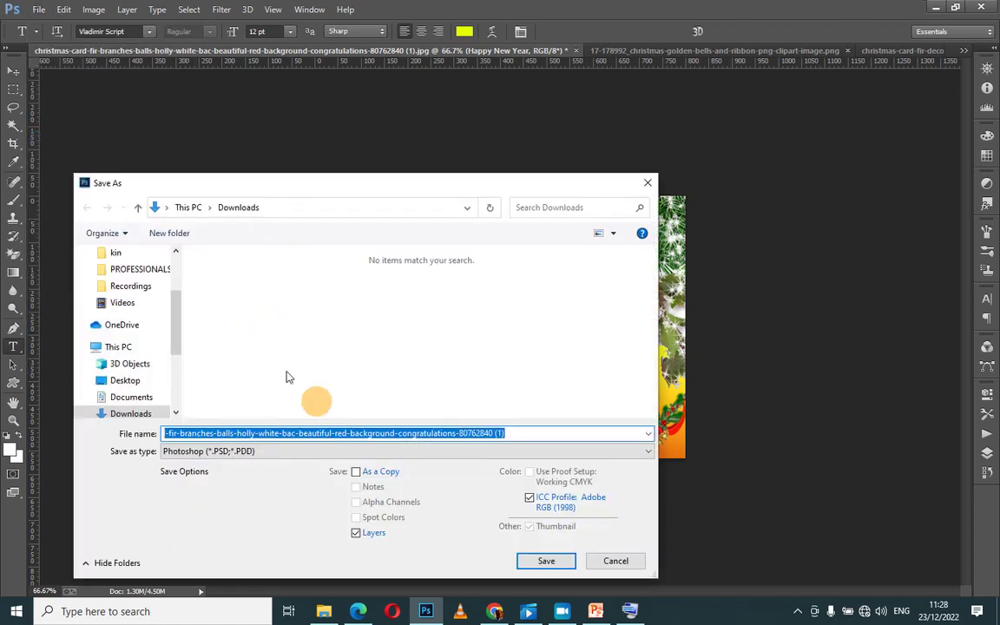
pyautogui.press('BackSpace')
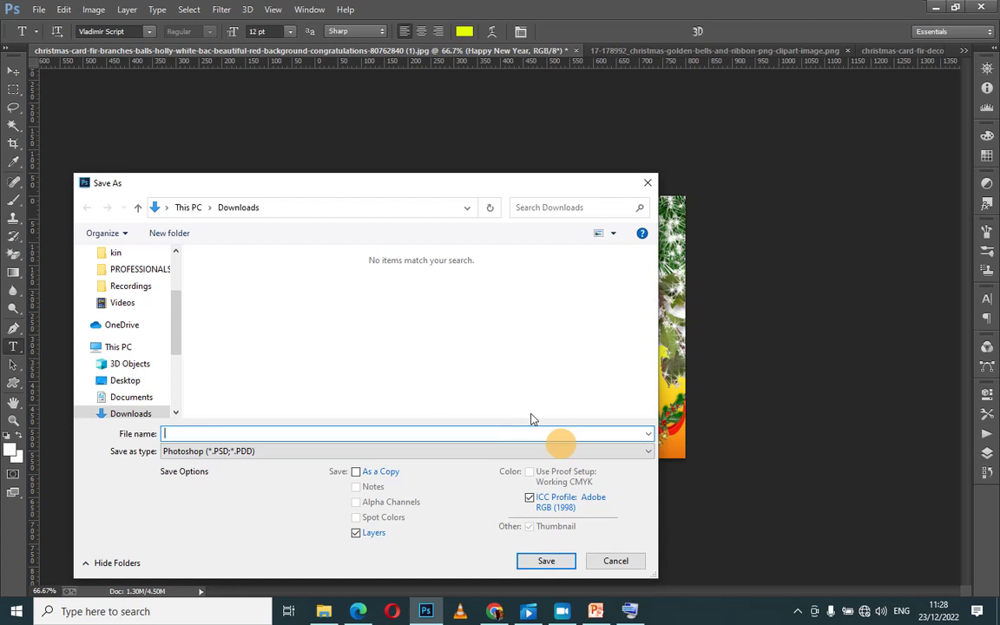
pyautogui.write('s')
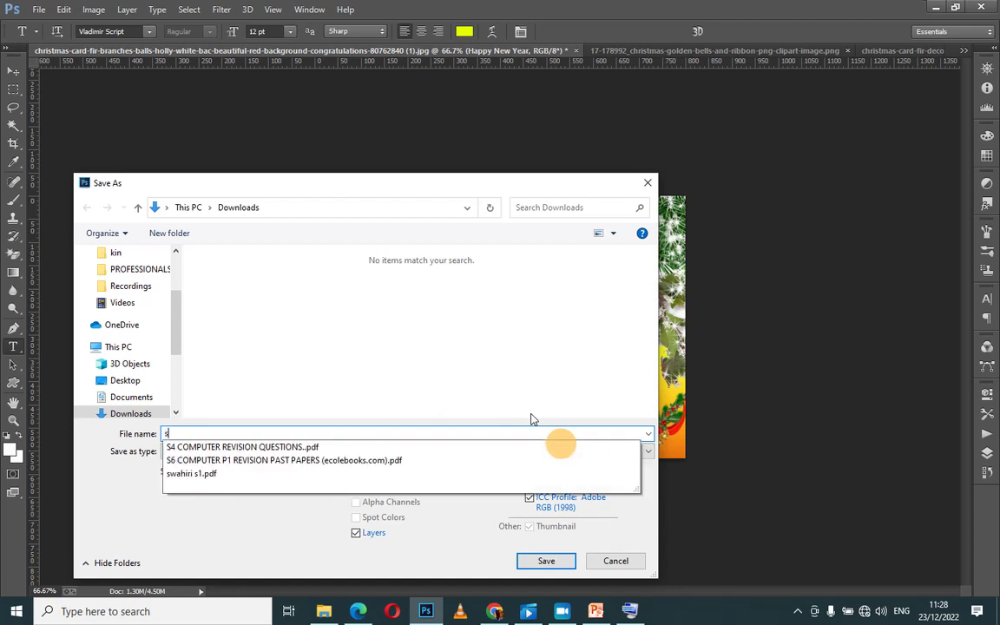
pyautogui.press('BackSpace')
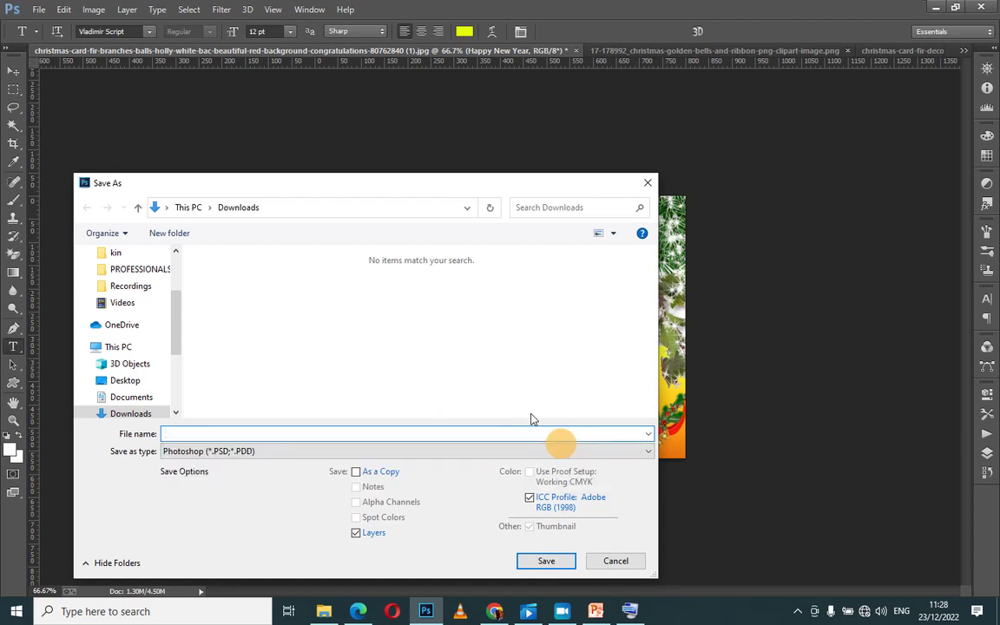
pyautogui.write('Share')
pyautogui.write('b')
pyautogui.write('ilit')
pyautogui.write('y ca')
pyautogui.write('r')
pyautogui.write('d')
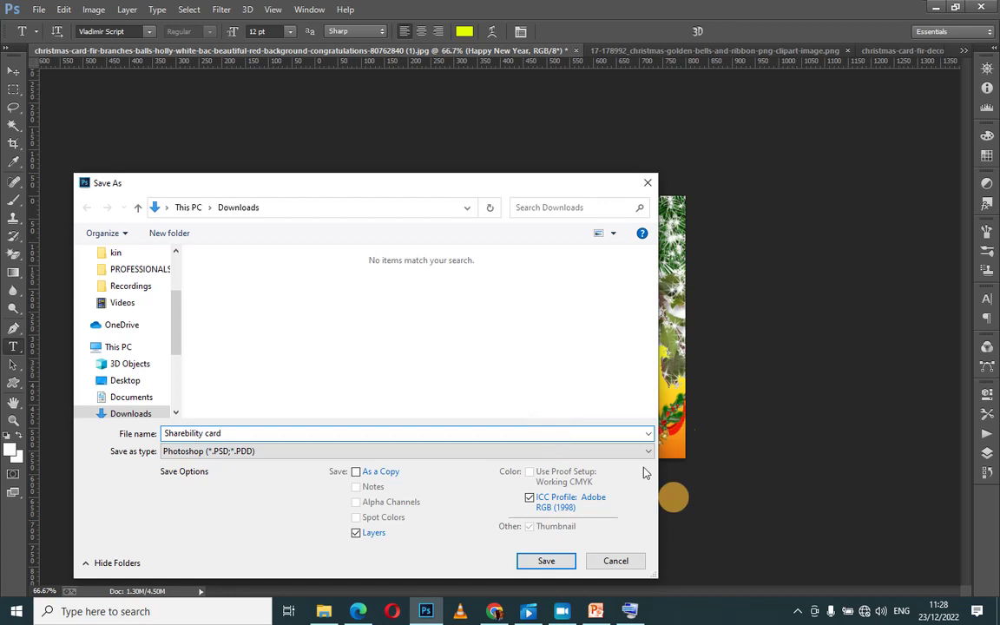
pyautogui.click(647, 451)
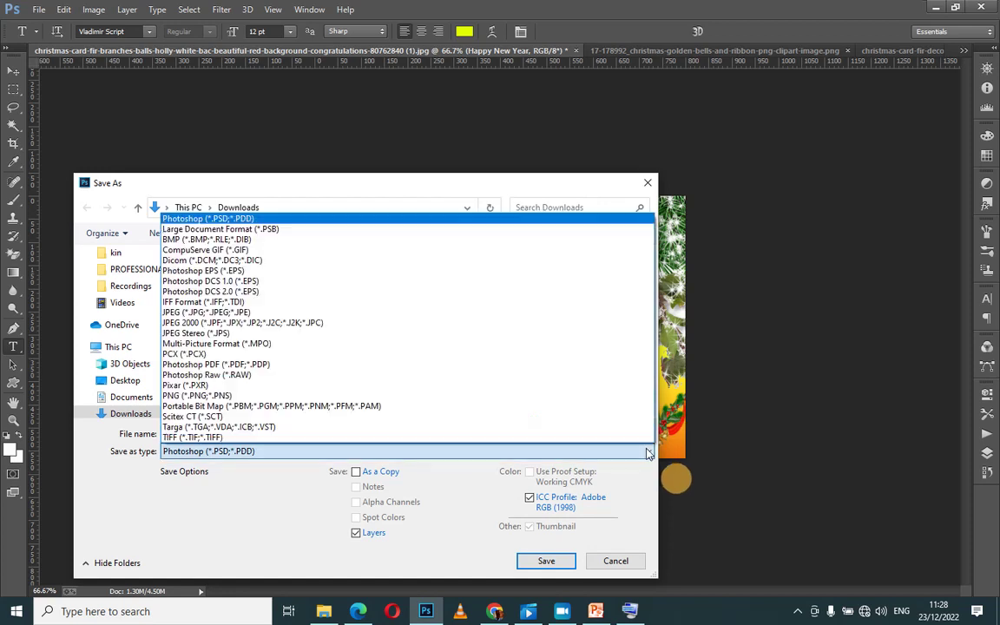
pyautogui.click(417, 312)
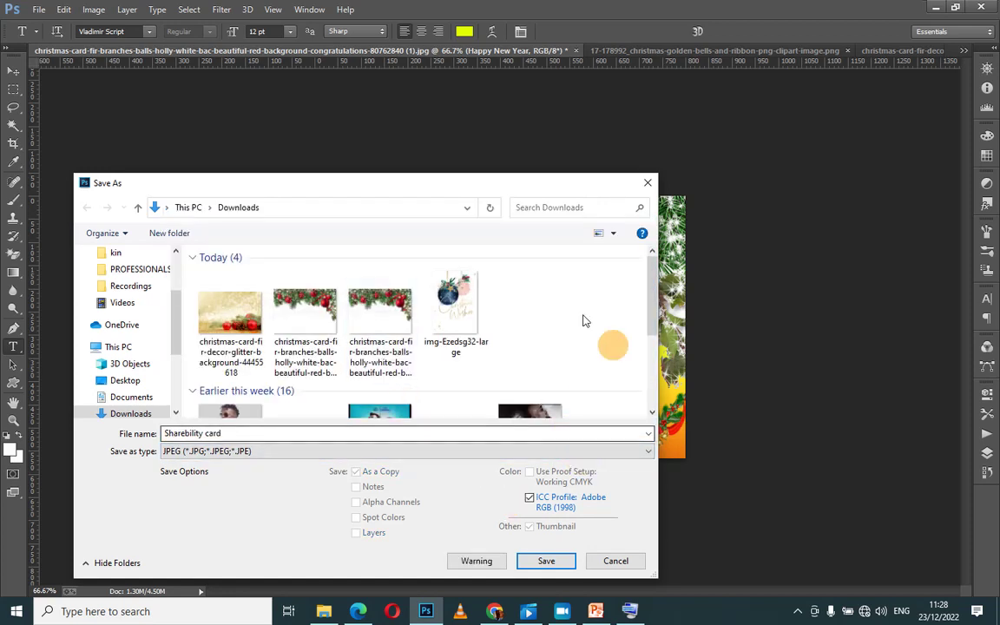
pyautogui.click(546, 561)
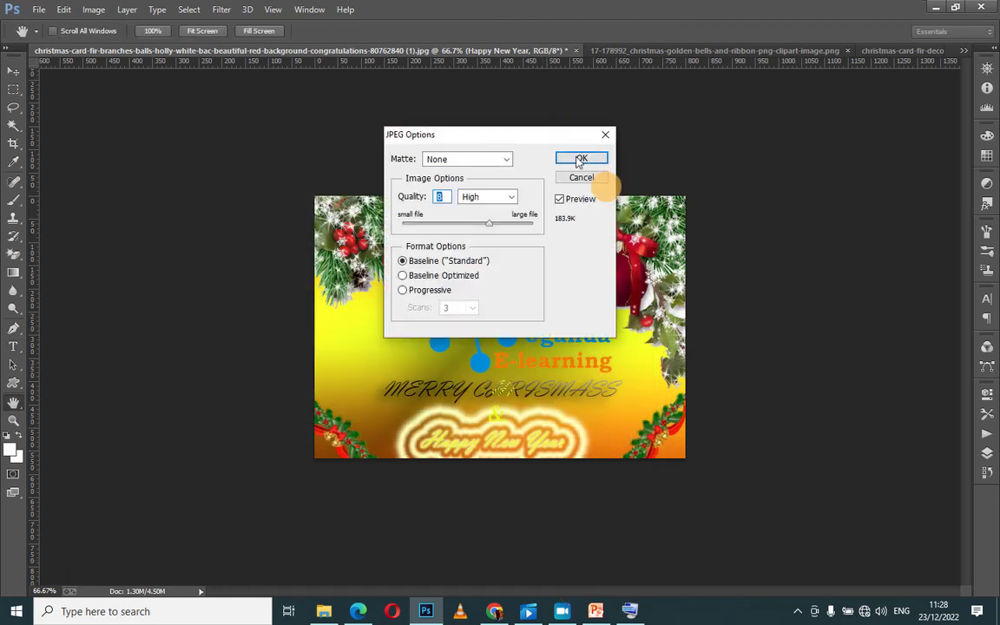
pyautogui.click(576, 158)
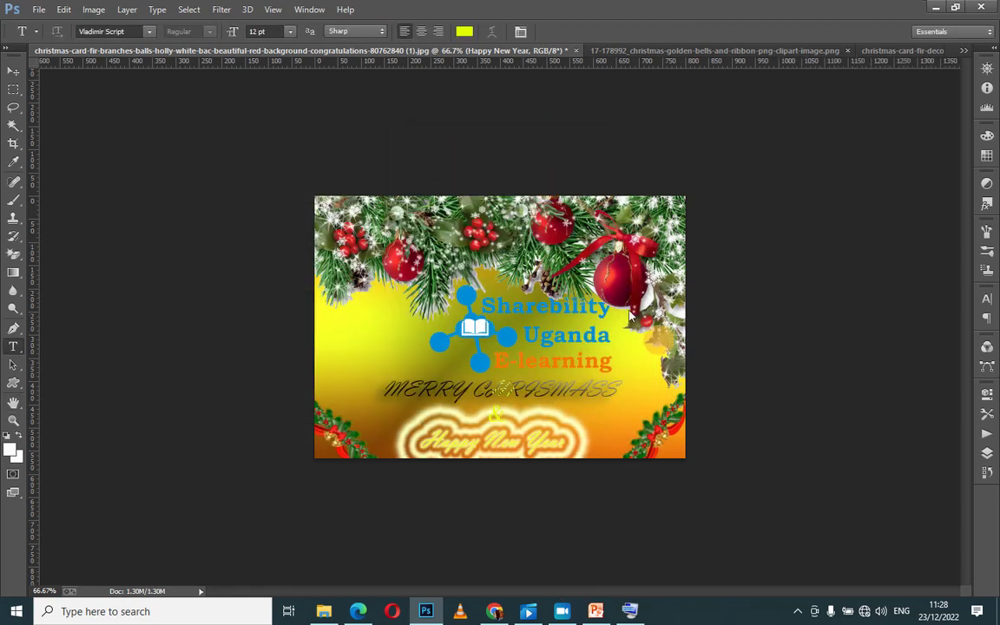
# Minimize Photoshop and PowerPoint to reveal the Downloads folder.
pyautogui.click(966, 30)
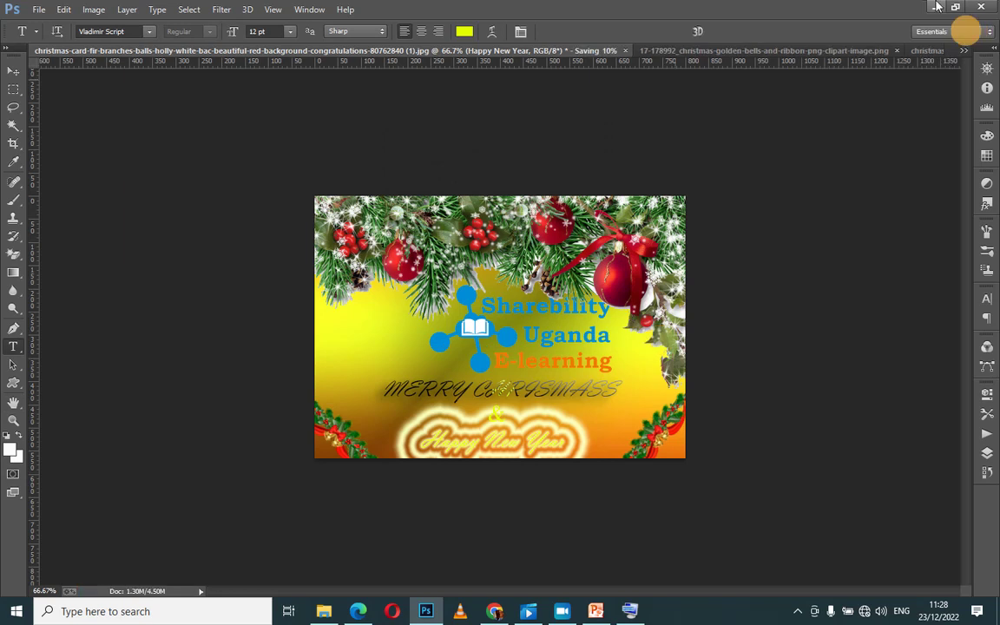
pyautogui.click(936, 7)
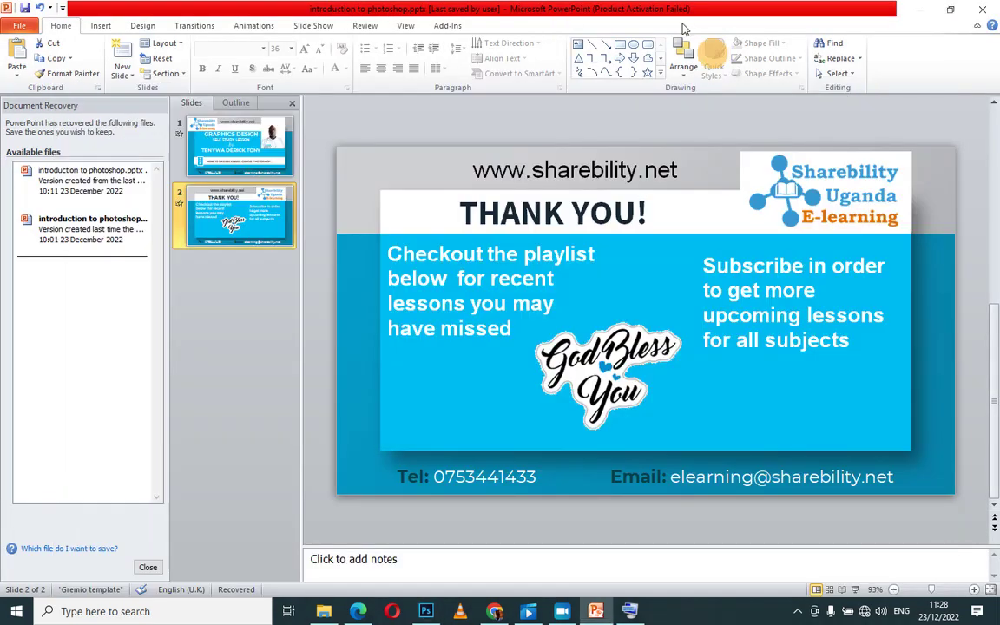
pyautogui.click(917, 9)
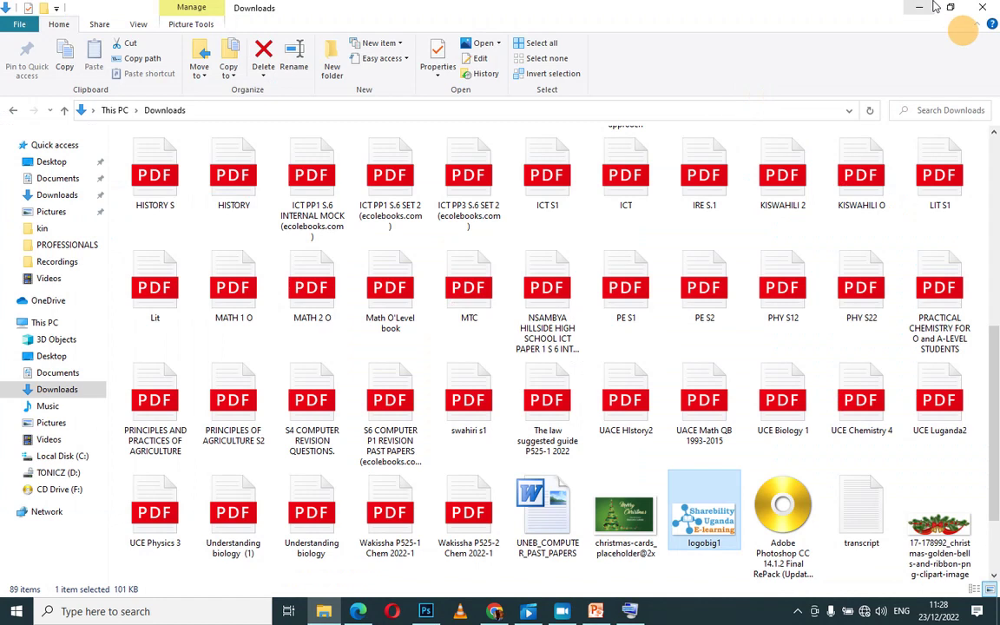
pyautogui.moveTo(56, 389)
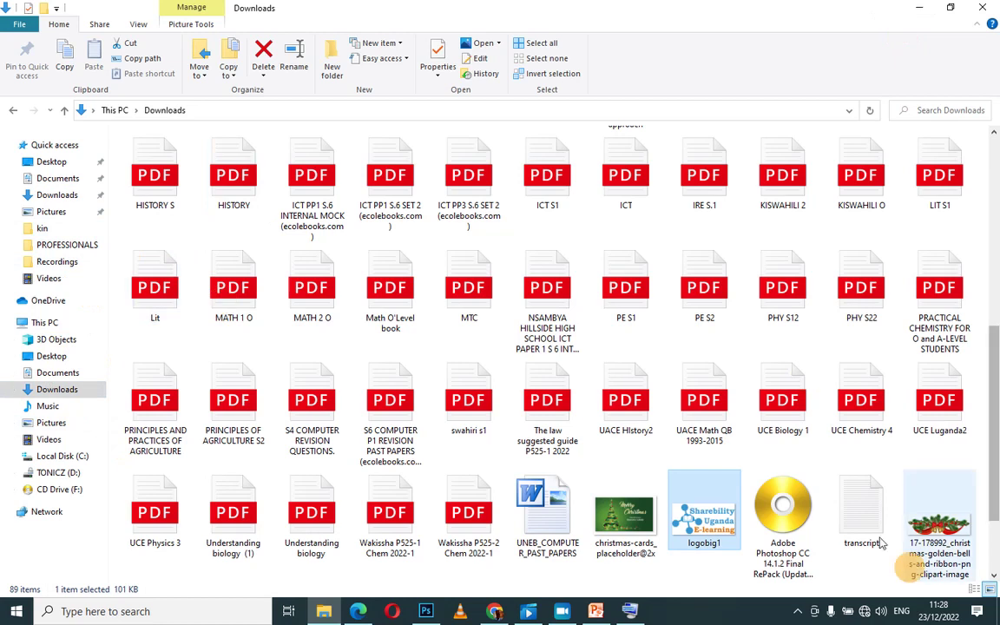
# Open the 'Sharebility card' JPEG from Downloads in Photos.
pyautogui.click(996, 552)
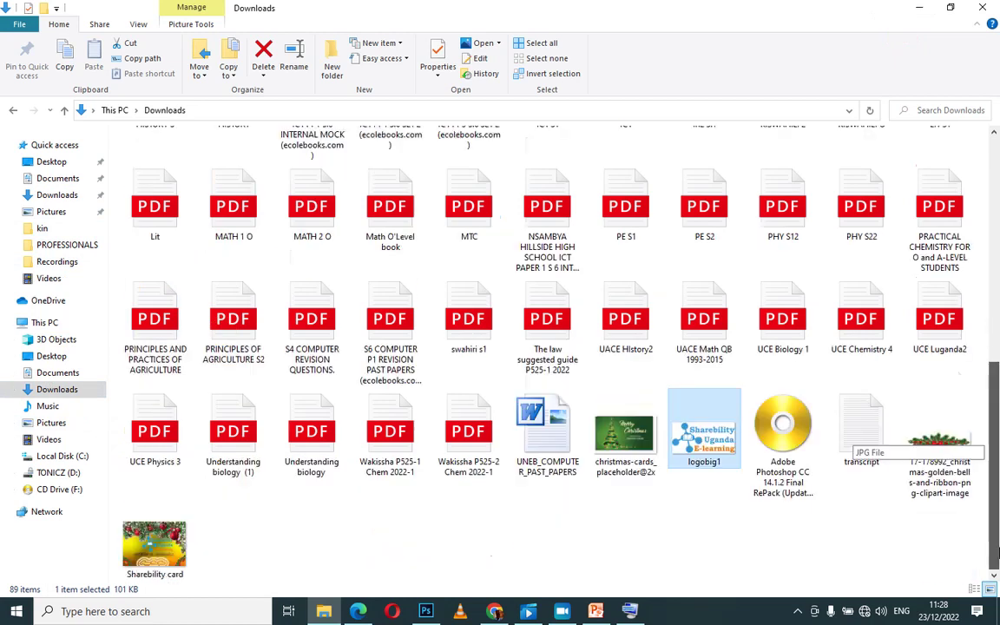
pyautogui.click(175, 547)
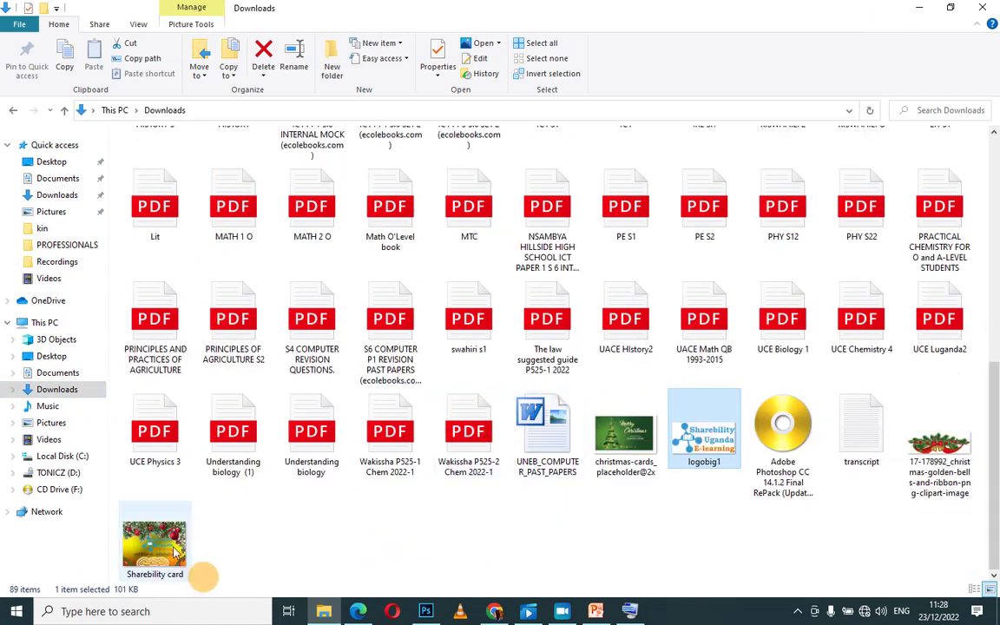
pyautogui.doubleClick(175, 548)
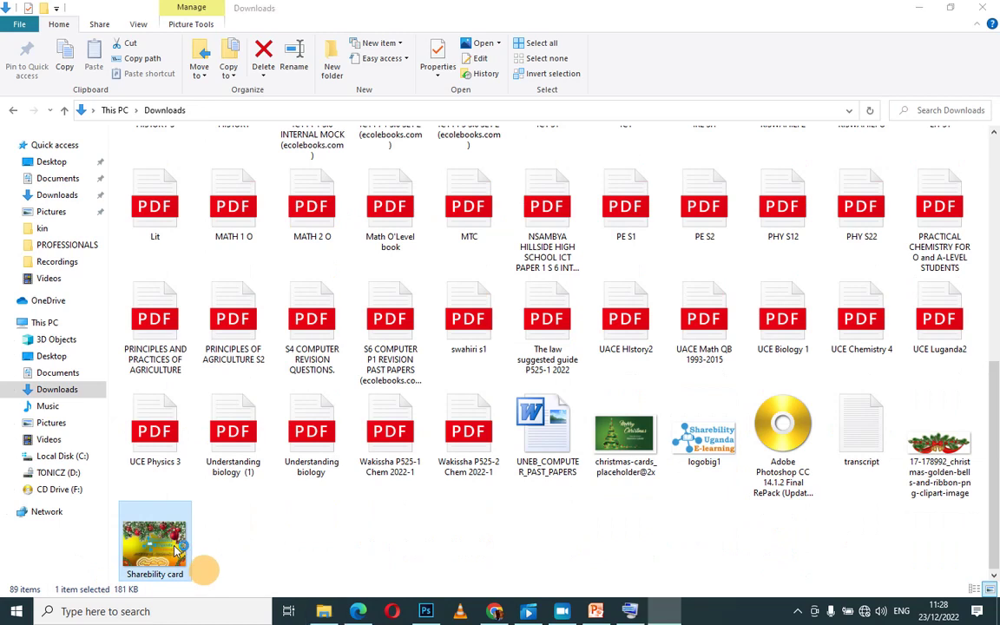